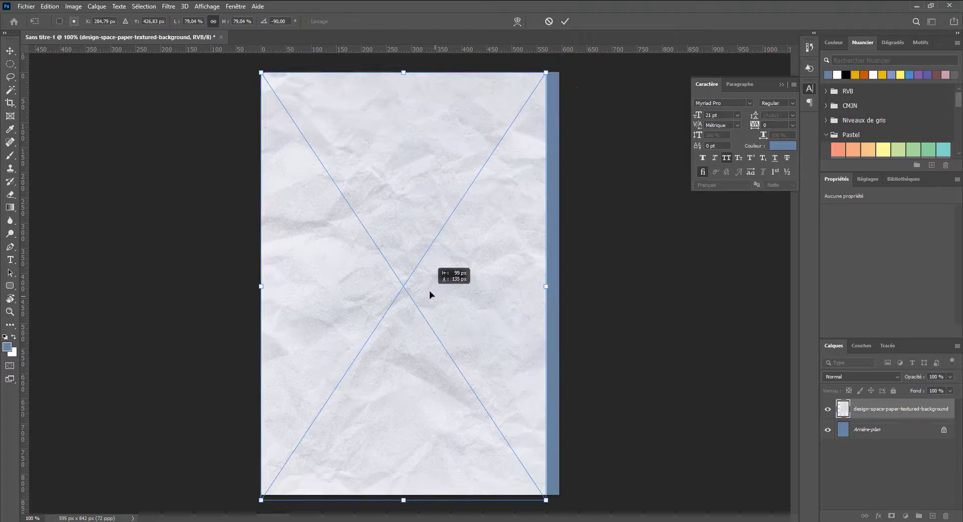
# Step: Enlarge and reposition the placed crumpled-paper texture until it covers the whole canvas
pyautogui.moveTo(543, 72); pyautogui.dragTo(568, 35)
pyautogui.moveTo(521, 132); pyautogui.dragTo(509, 149)
pyautogui.press('Return')
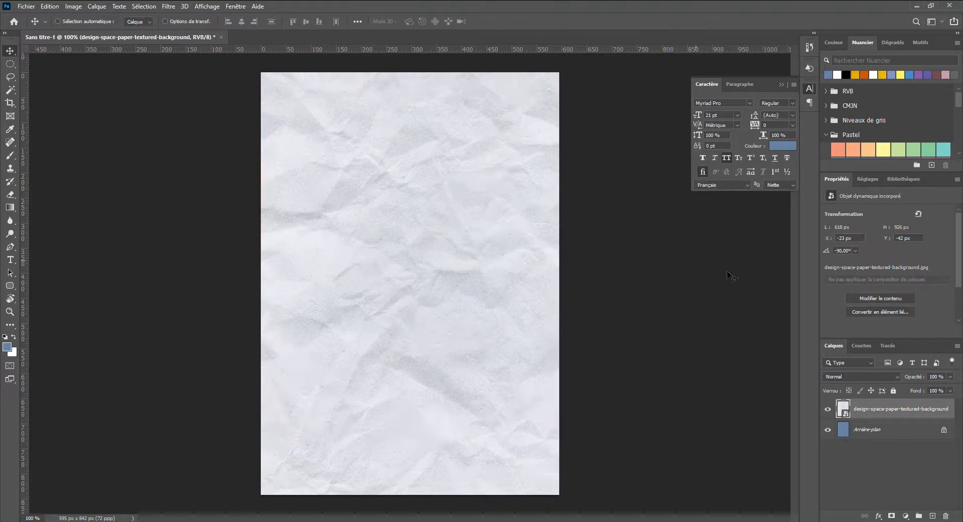
# Step: Set the paper texture layer's blend mode to Produit and its opacity to 88 %
pyautogui.click(865, 376)
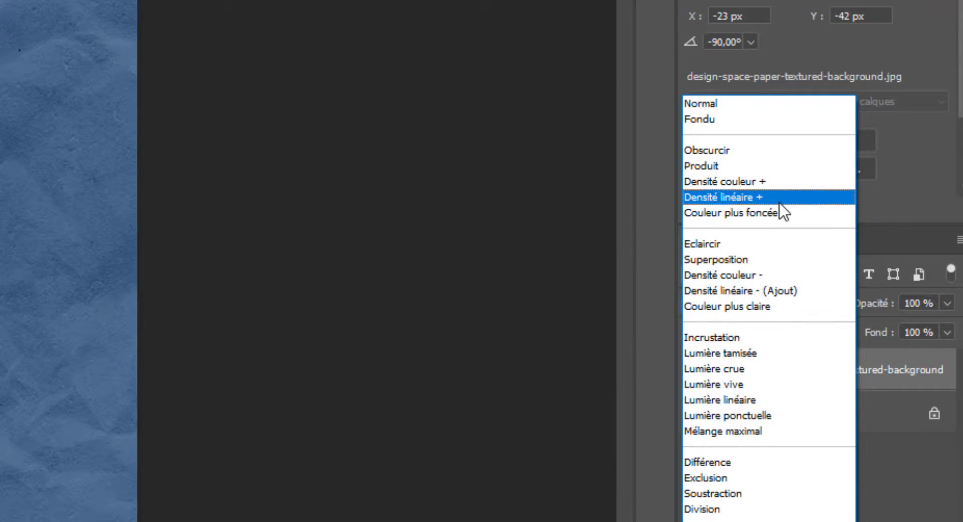
pyautogui.click(779, 200)
pyautogui.click(763, 303)
pyautogui.click(768, 165)
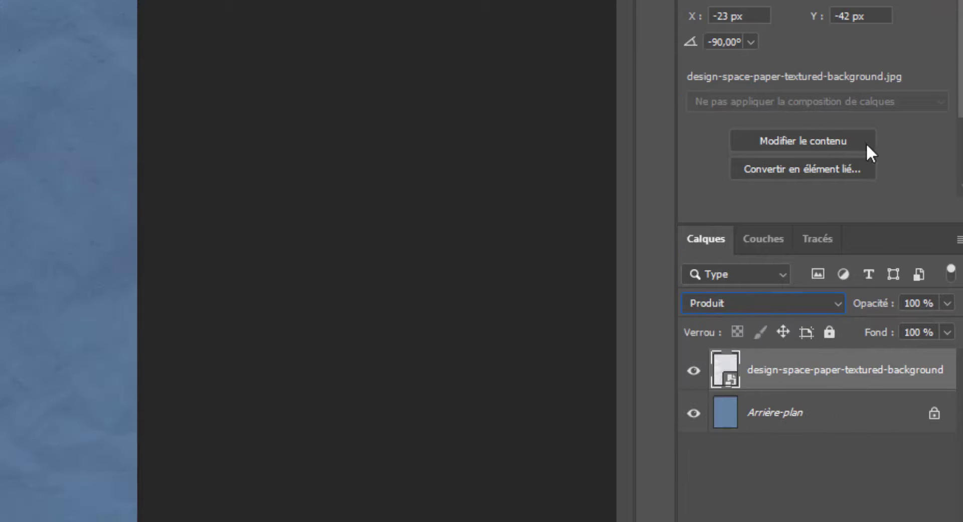
pyautogui.click(863, 472)
pyautogui.click(880, 374)
pyautogui.moveTo(879, 306); pyautogui.dragTo(862, 307)
# Step: Add a Luminosité/Contraste adjustment layer above the paper texture and set its brightness to 150
pyautogui.click(840, 512)
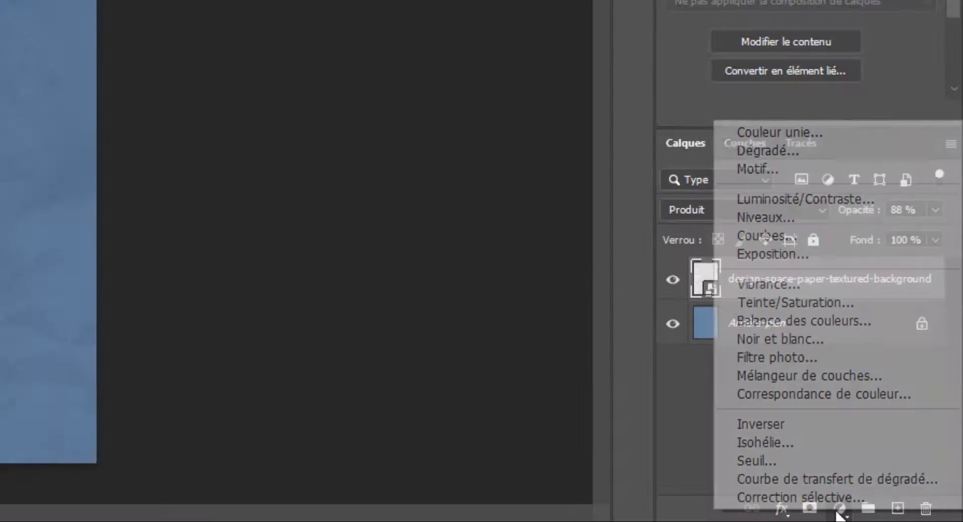
pyautogui.click(802, 198)
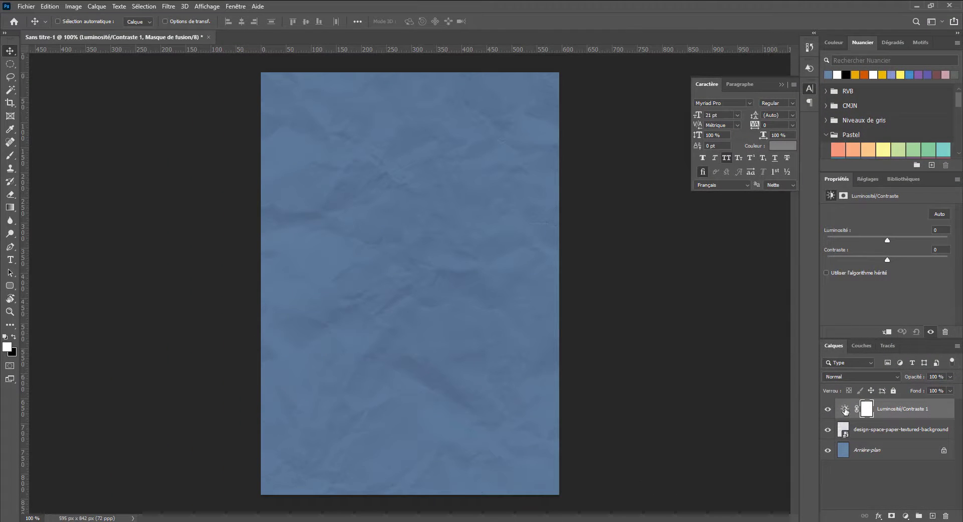
pyautogui.click(845, 409)
pyautogui.moveTo(888, 239); pyautogui.dragTo(942, 249)
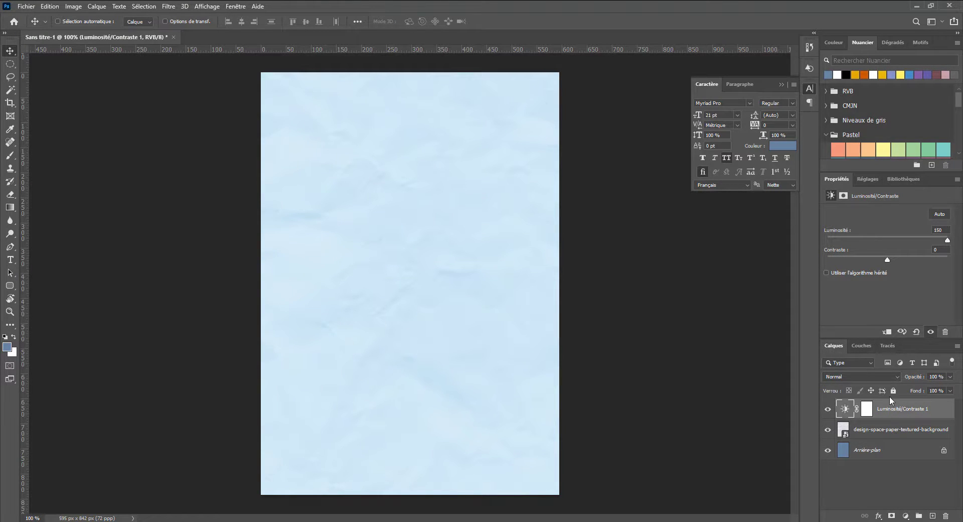
# Step: Fill the Luminosité/Contraste layer's mask with black
pyautogui.click(867, 409)
pyautogui.press('d')
pyautogui.hotkey('ctrl', 'Delete')
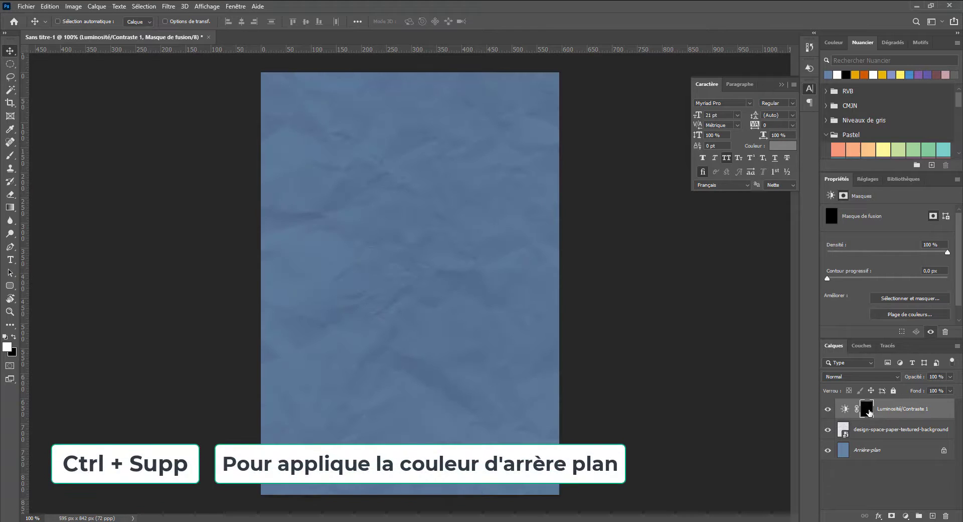
# Step: Paint white on the adjustment mask with a large soft round brush, brightening a diagonal band from the lower-left to the upper-right corner
pyautogui.press('b')
pyautogui.rightClick(558, 264)
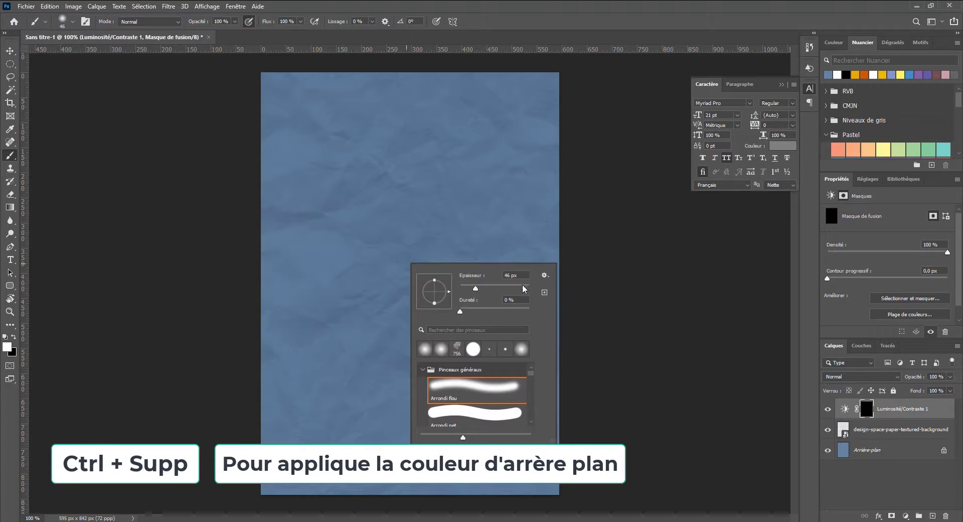
pyautogui.click(269, 440)
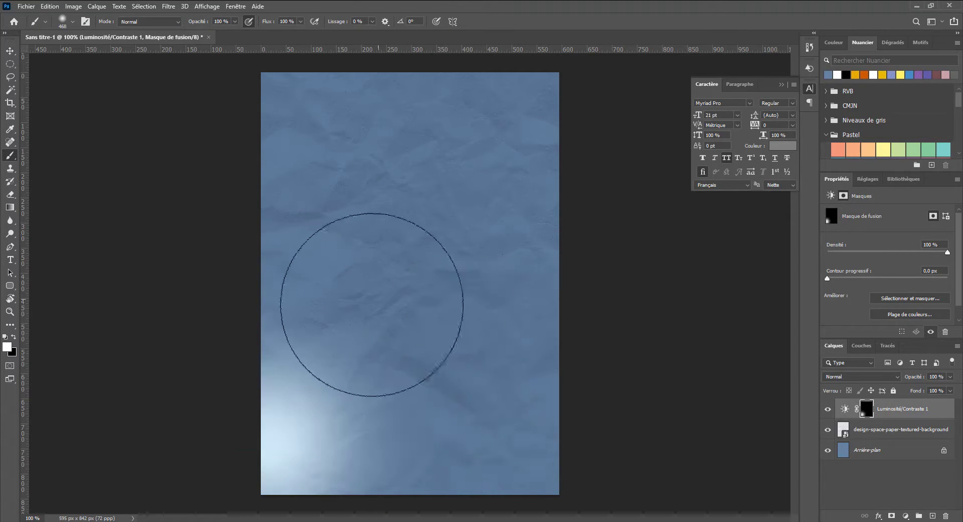
pyautogui.moveTo(542, 90)
pyautogui.mouseDown()
pyautogui.moveTo(505, 180)
pyautogui.moveTo(430, 284)
pyautogui.moveTo(300, 426)
pyautogui.mouseUp()
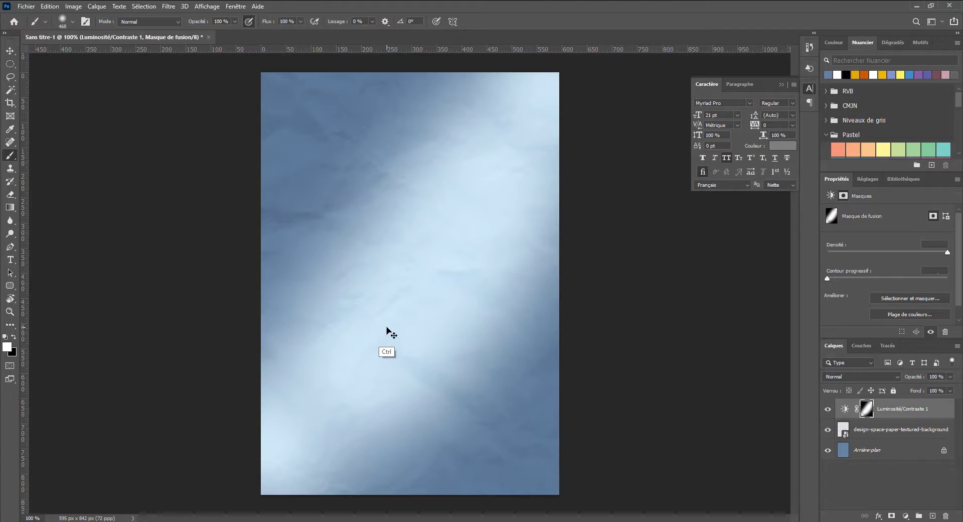
pyautogui.hotkey('ctrl', 'z')
pyautogui.moveTo(464, 217); pyautogui.dragTo(375, 387)
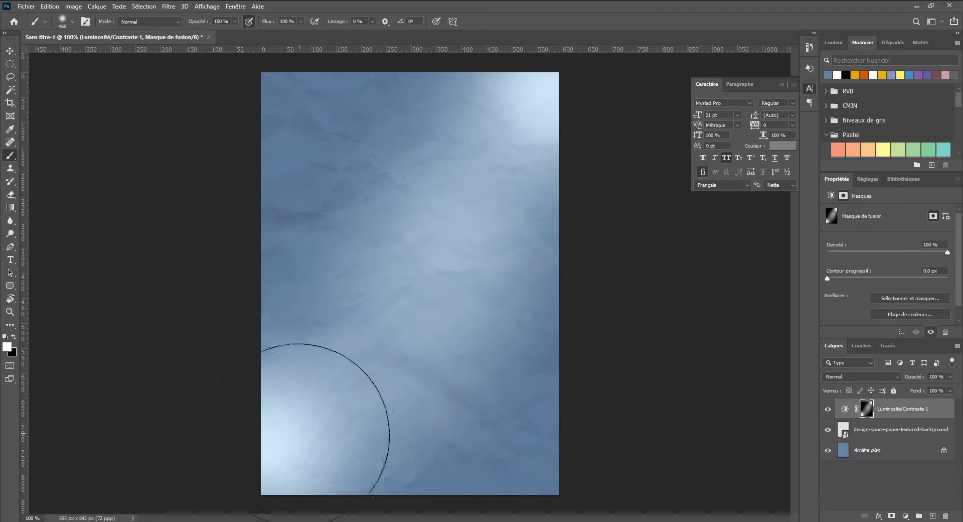
pyautogui.moveTo(299, 437); pyautogui.dragTo(334, 387)
pyautogui.moveTo(518, 120)
pyautogui.mouseDown()
pyautogui.moveTo(333, 455)
pyautogui.moveTo(494, 150)
pyautogui.mouseUp()
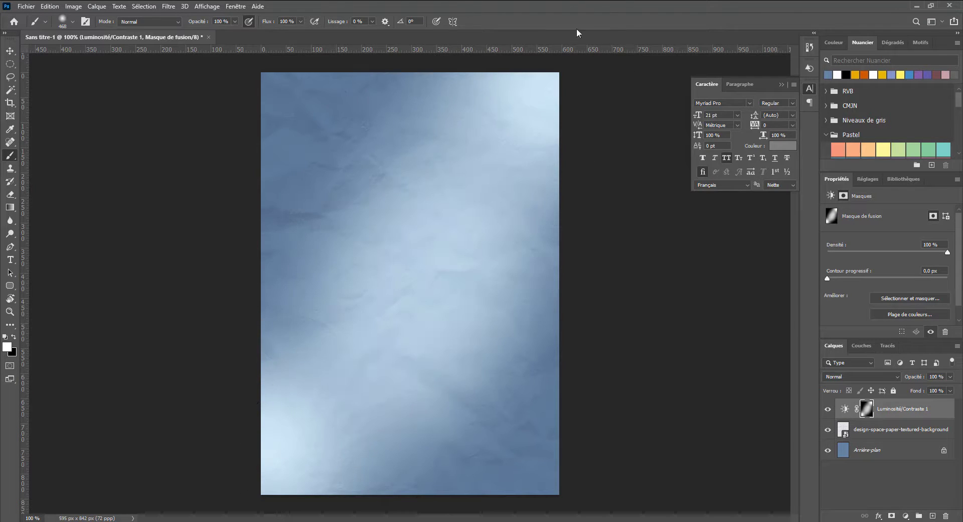
pyautogui.press('v')
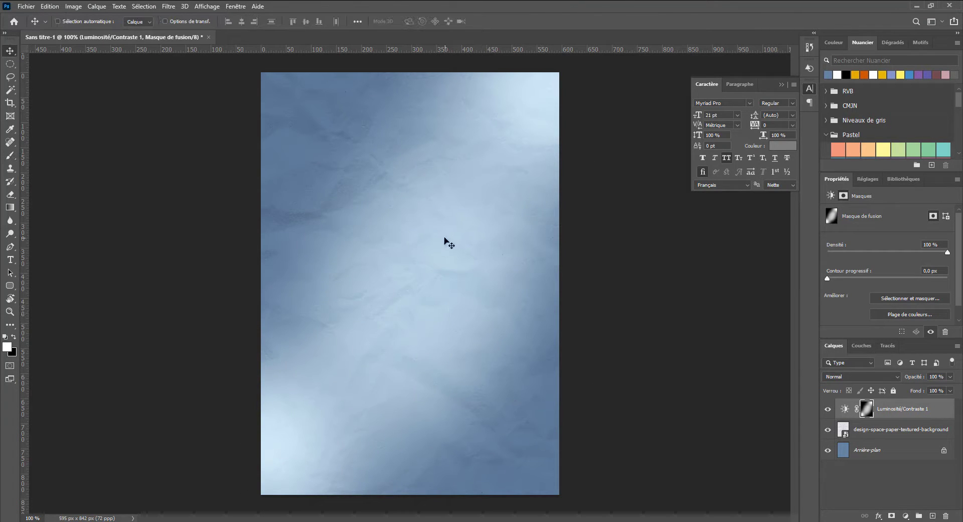
# Step: Place the fashion-model image from the DESIGN IU YOUTUBE folder, scaled to about 157 × 359 px, just below the poster's centre
pyautogui.hotkey('alt', 'Tab')
pyautogui.click(759, 223)
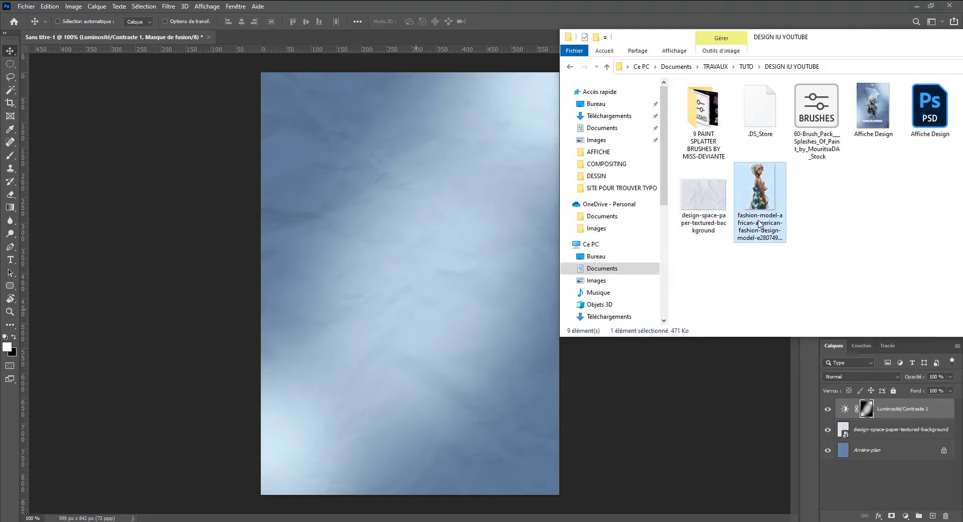
pyautogui.moveTo(751, 202); pyautogui.dragTo(368, 358)
pyautogui.moveTo(399, 274); pyautogui.dragTo(392, 358)
pyautogui.moveTo(365, 309); pyautogui.dragTo(323, 249)
pyautogui.moveTo(393, 324); pyautogui.dragTo(415, 316)
pyautogui.press('Return')
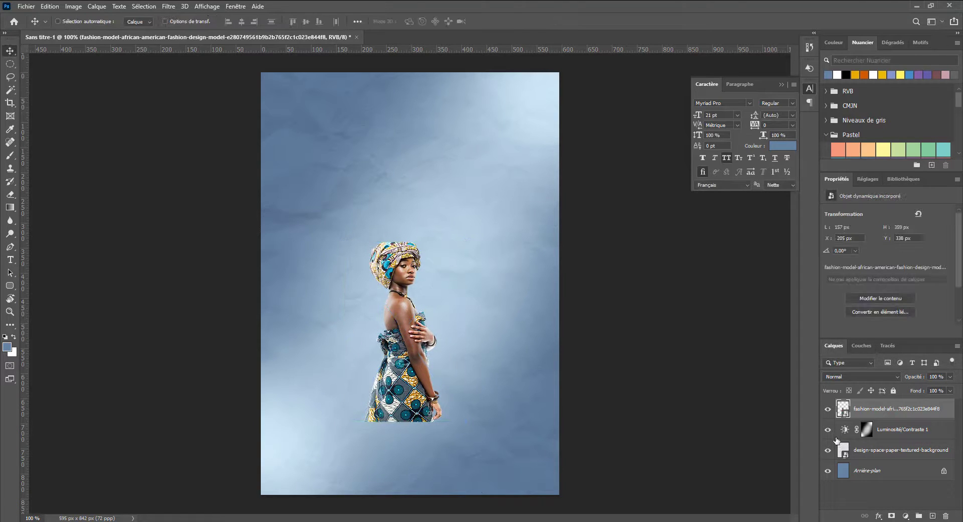
# Step: Add a mask to the fashion-model layer and fade out the bottom of her dress with a white-to-black linear gradient
pyautogui.click(891, 515)
pyautogui.press('g')
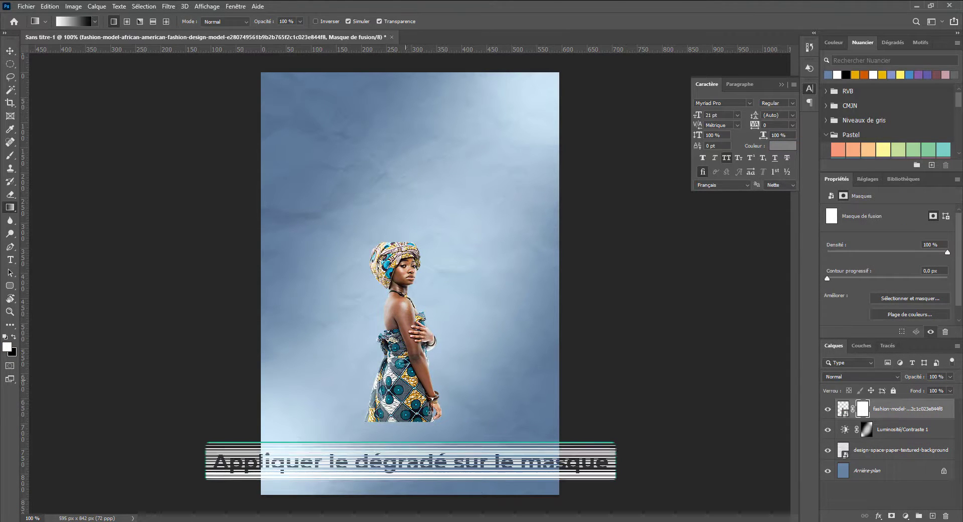
pyautogui.moveTo(402, 394); pyautogui.dragTo(401, 421)
pyautogui.moveTo(400, 368); pyautogui.dragTo(409, 416)
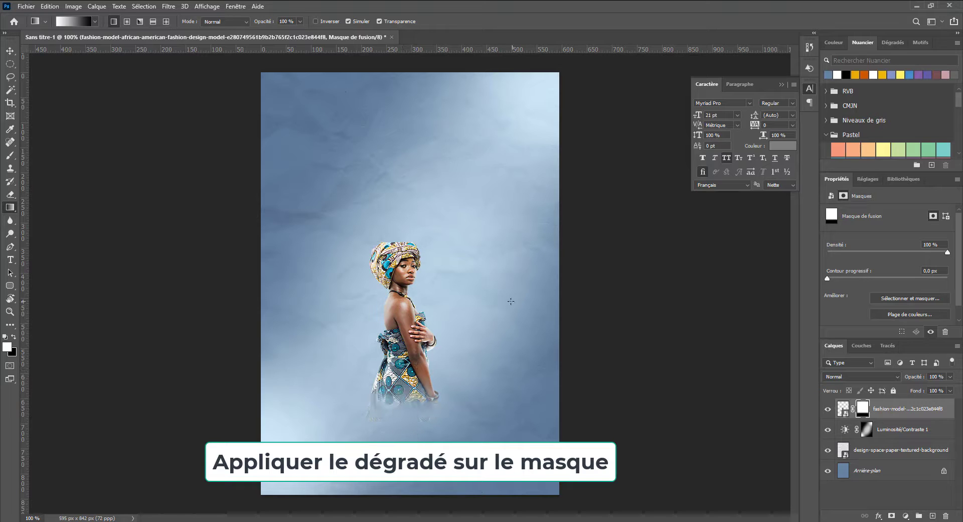
pyautogui.press('v')
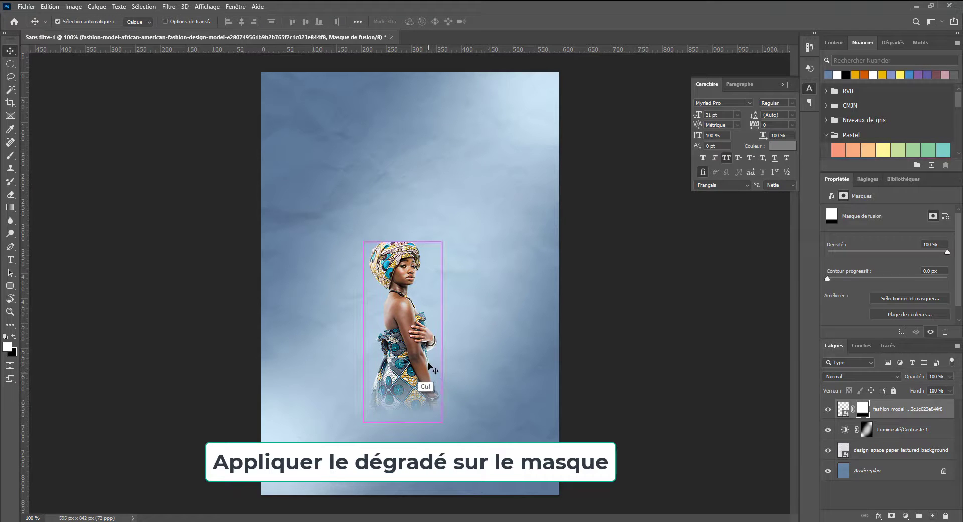
# Step: Enlarge the fashion model slightly with Free Transform
pyautogui.hotkey('ctrl', 't')
pyautogui.moveTo(470, 241); pyautogui.dragTo(475, 232)
pyautogui.press('Return')
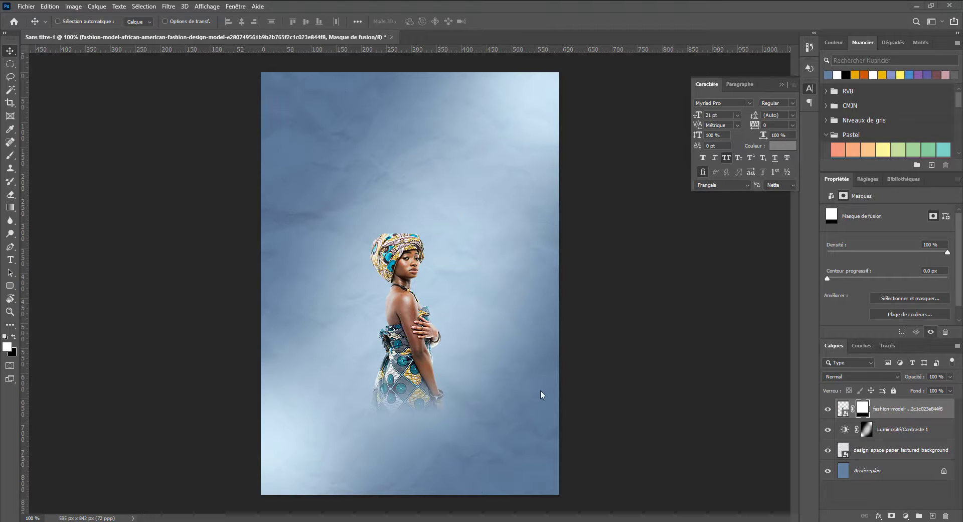
# Step: Place the africa-head-tie-woman image from the project folder, scaled to about 301 × 413 px, around the model's head and shoulders
pyautogui.click(407, 517)
pyautogui.moveTo(878, 125); pyautogui.dragTo(399, 303)
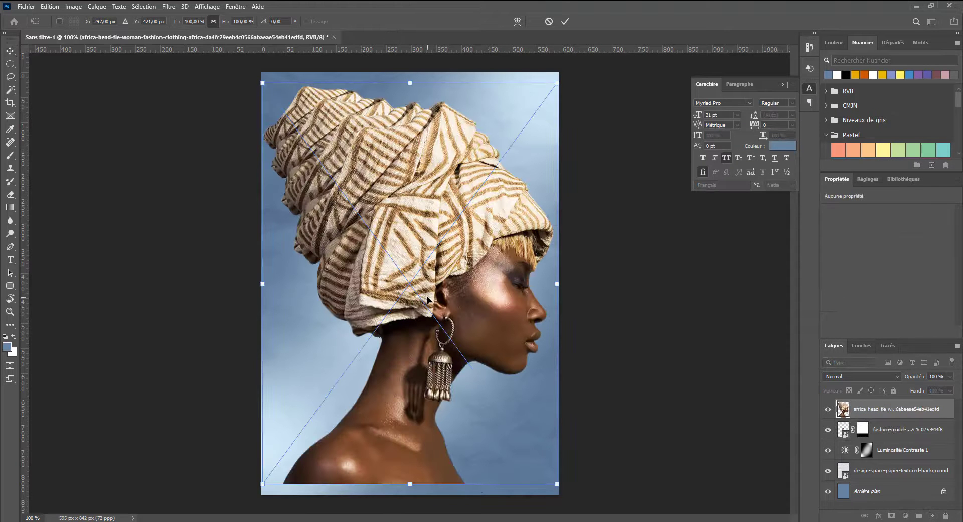
pyautogui.moveTo(551, 485); pyautogui.dragTo(432, 315)
pyautogui.moveTo(393, 251); pyautogui.dragTo(451, 277)
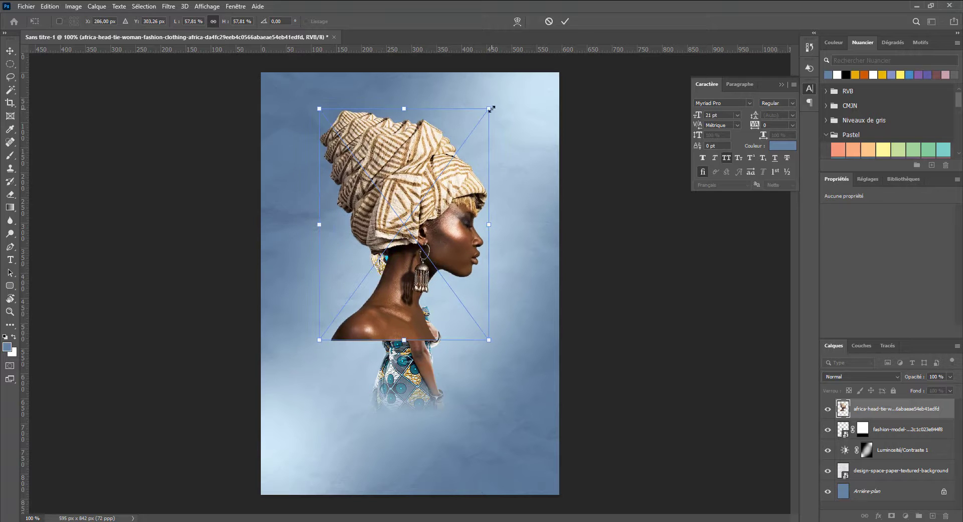
pyautogui.moveTo(490, 107); pyautogui.dragTo(473, 129)
pyautogui.moveTo(429, 220); pyautogui.dragTo(438, 219)
pyautogui.press('Return')
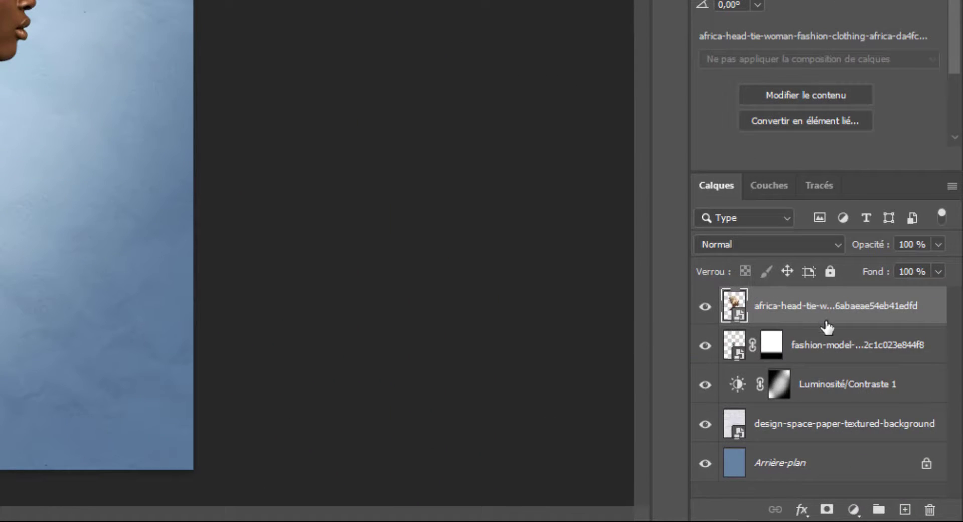
# Step: Move the head-tie portrait layer directly below Luminosité/Contraste 1 and set it to Luminosité blending at 50 % opacity
pyautogui.moveTo(827, 327); pyautogui.dragTo(829, 405)
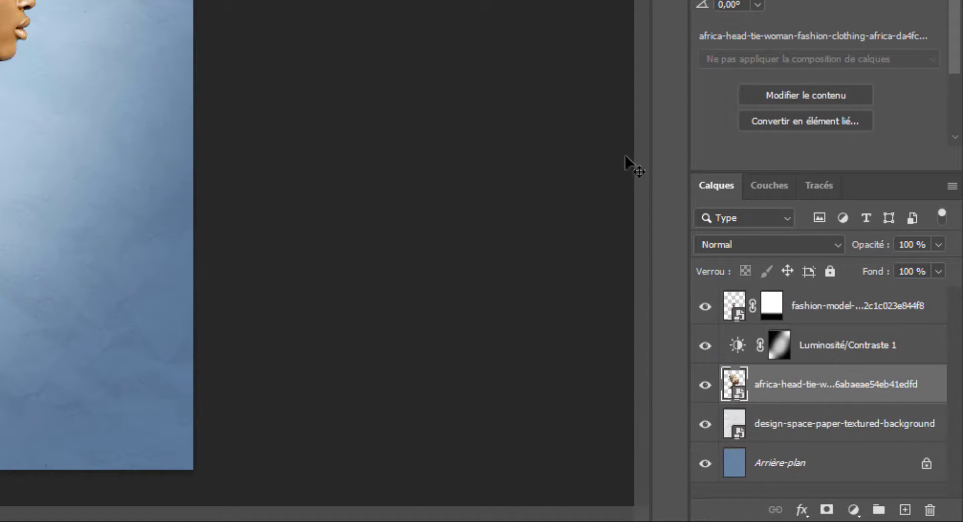
pyautogui.click(814, 243)
pyautogui.click(722, 510)
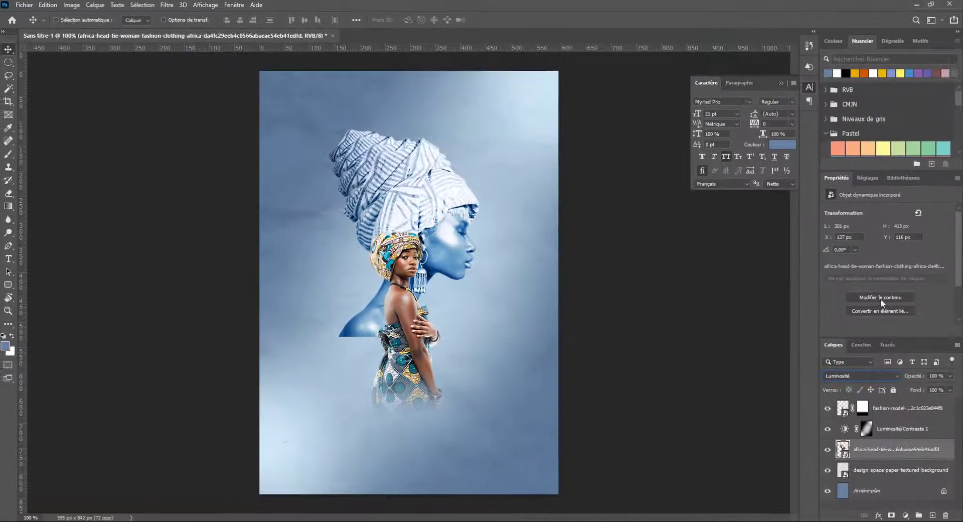
pyautogui.write('5')
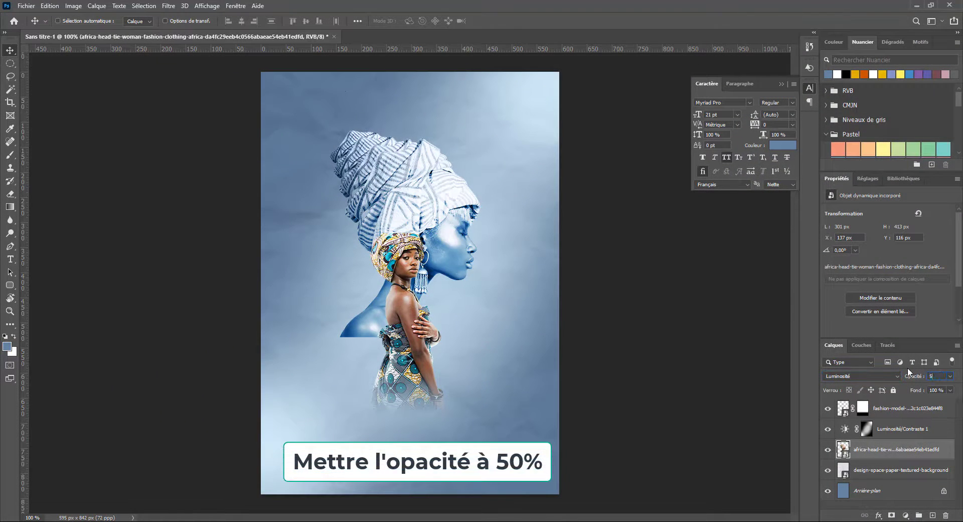
pyautogui.write('0')
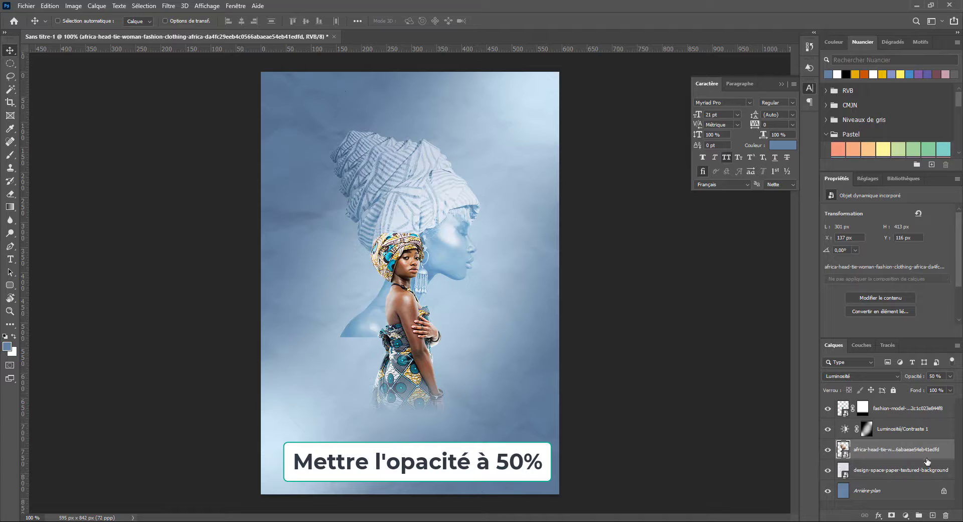
# Step: Mask the head-tie portrait layer and fade out its neck and shoulders with a white-to-black linear gradient
pyautogui.click(893, 515)
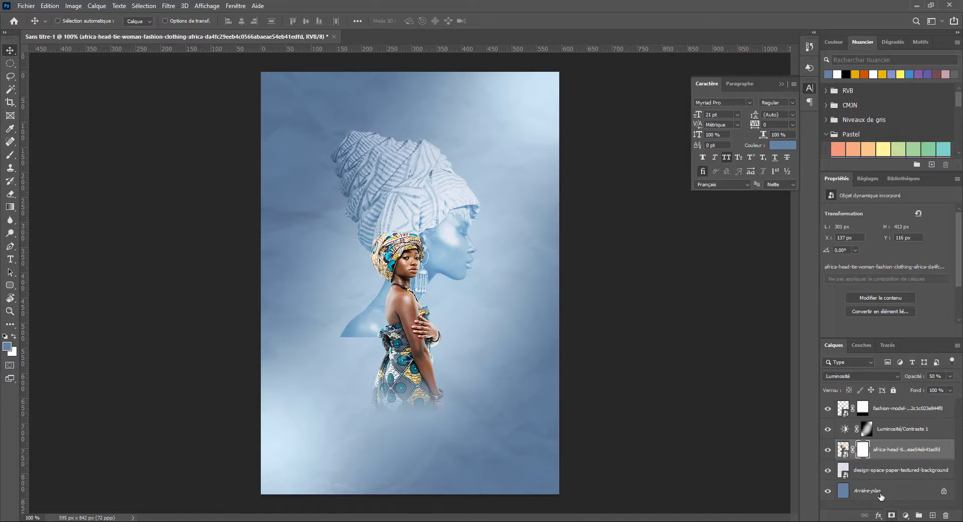
pyautogui.press('d')
pyautogui.press('g')
pyautogui.moveTo(402, 220); pyautogui.dragTo(396, 301)
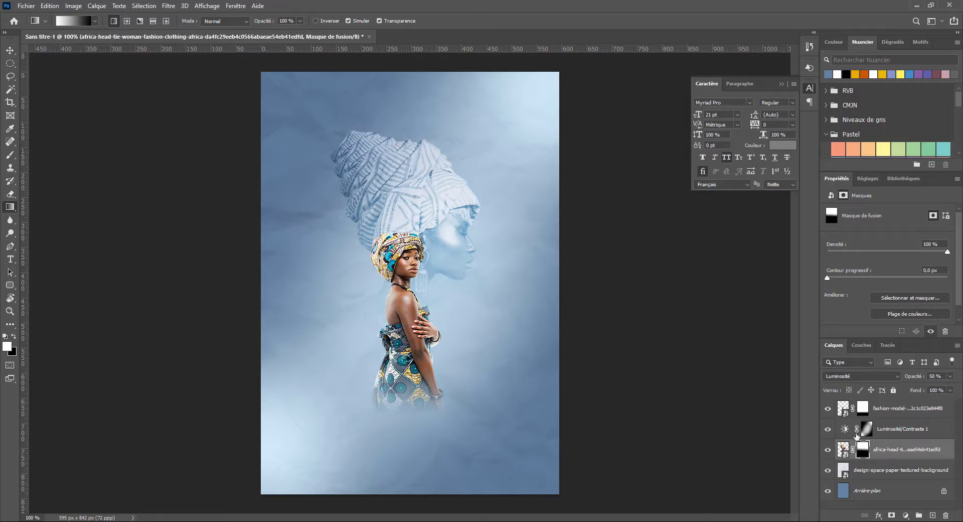
pyautogui.press('v')
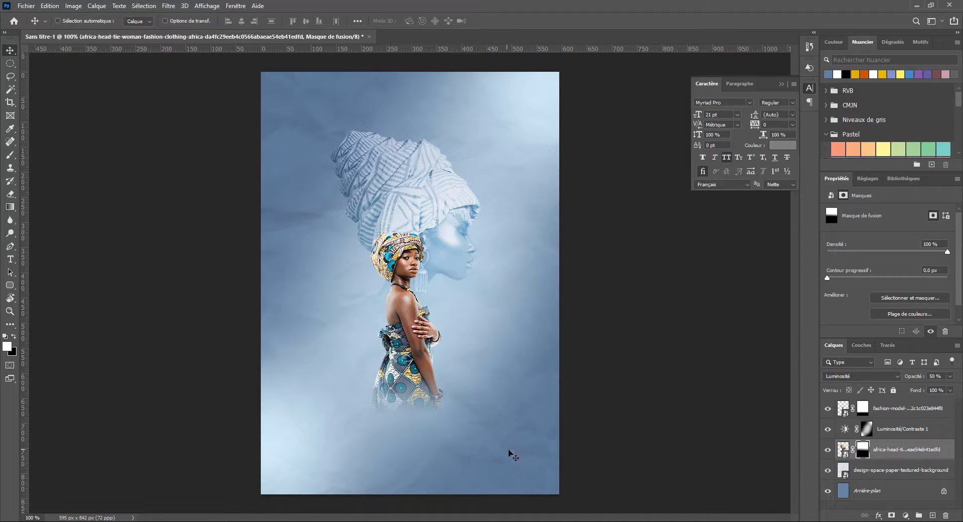
# Step: Install the 60-Brush_Pack Splashes_Of_Paint and 9 paint splatter brush sets from the project folder
pyautogui.hotkey('alt', 'Tab')
pyautogui.click(698, 125)
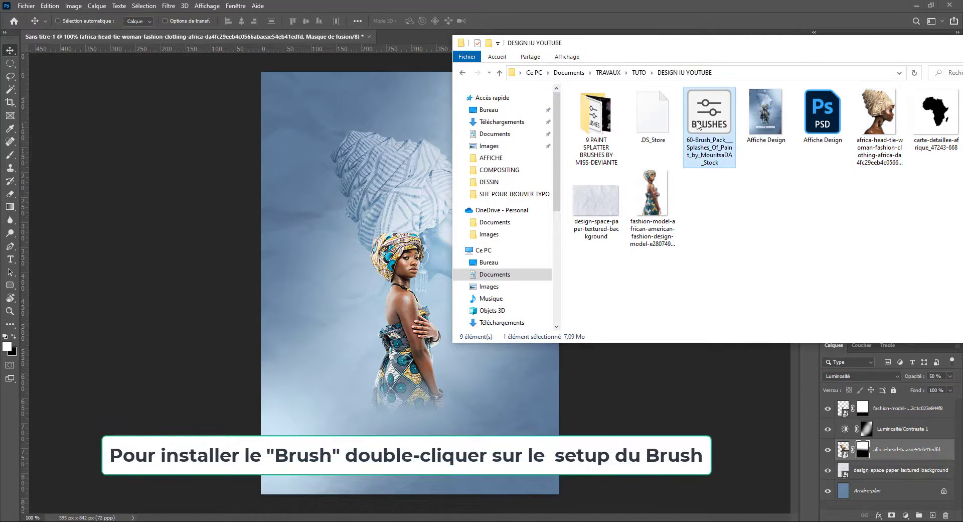
pyautogui.doubleClick(712, 128)
pyautogui.hotkey('alt', 'Tab')
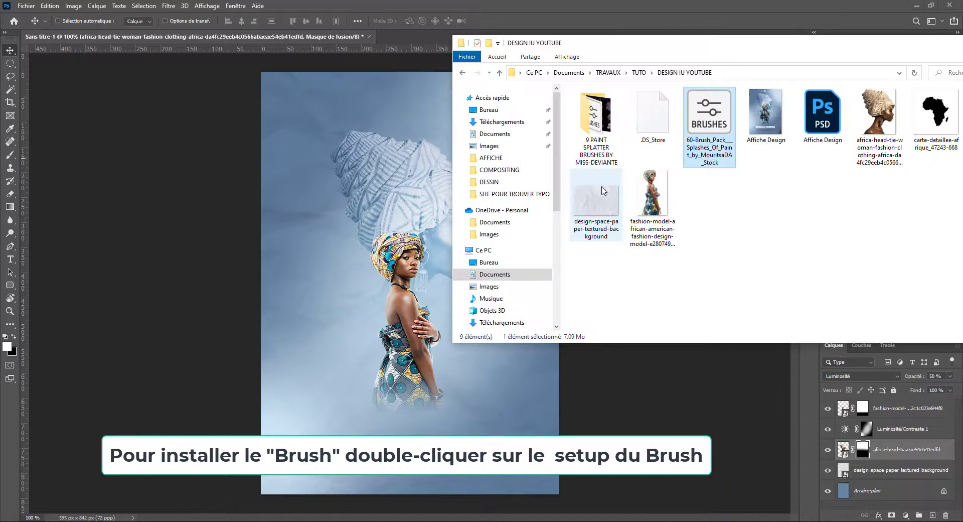
pyautogui.doubleClick(600, 138)
pyautogui.click(658, 122)
pyautogui.doubleClick(656, 127)
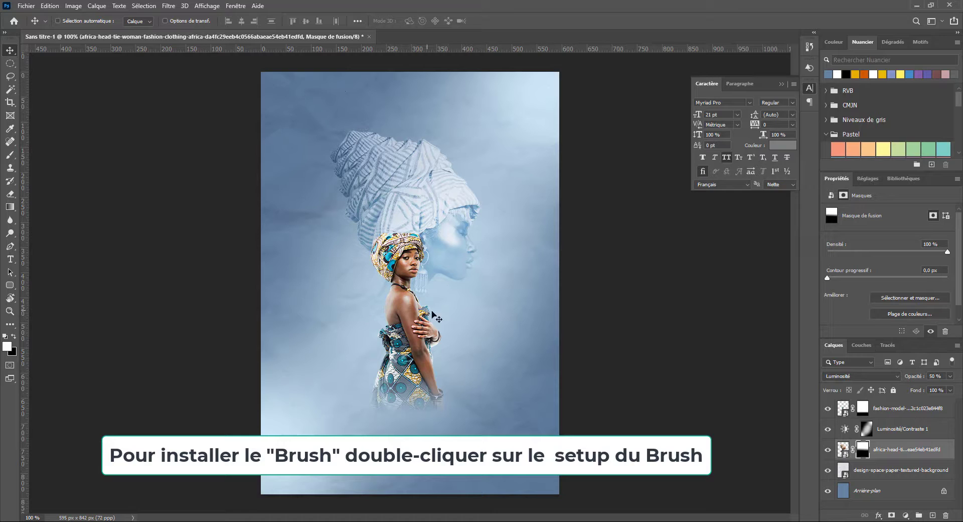
# Step: Choose the Brush tool with Sampled Brush 2 from the 9 paint splatter brush set, at 232 px
pyautogui.press('b')
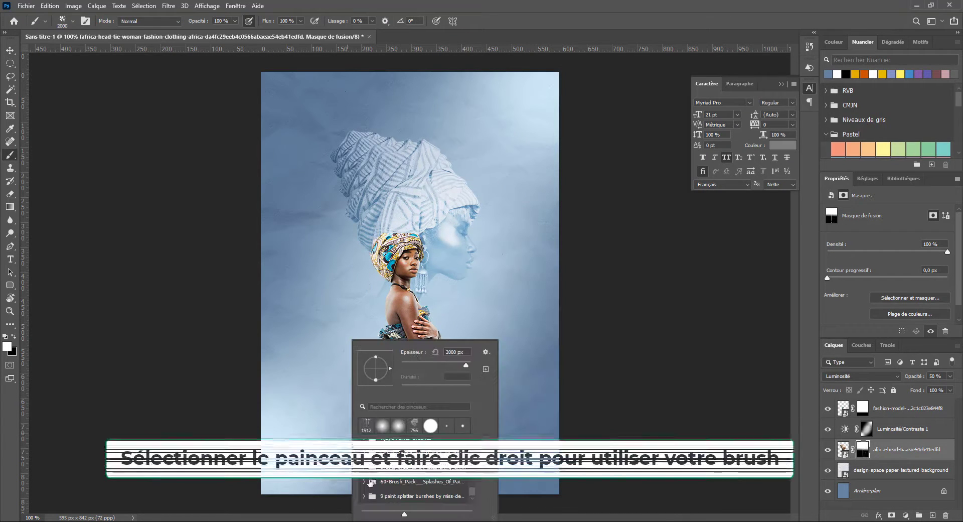
pyautogui.click(365, 496)
pyautogui.scroll(-2, 377, 489)
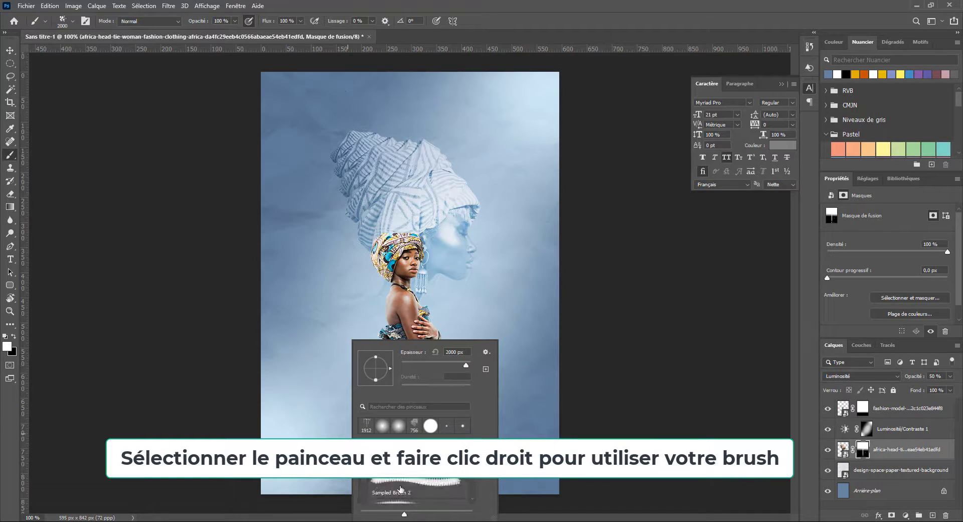
pyautogui.click(400, 488)
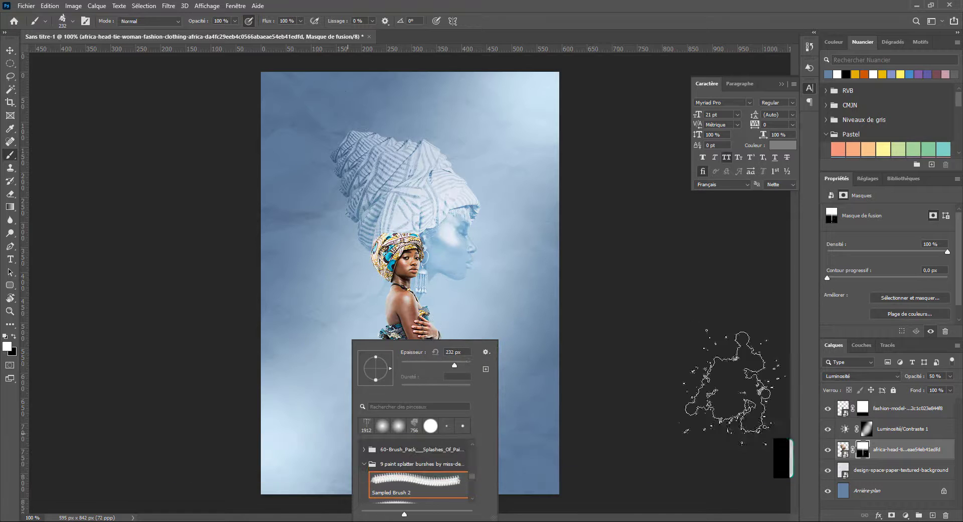
# Step: Create a layer above the fashion model and stamp black splatters on the poster's lower-right corner and the middle of its right edge
pyautogui.click(846, 75)
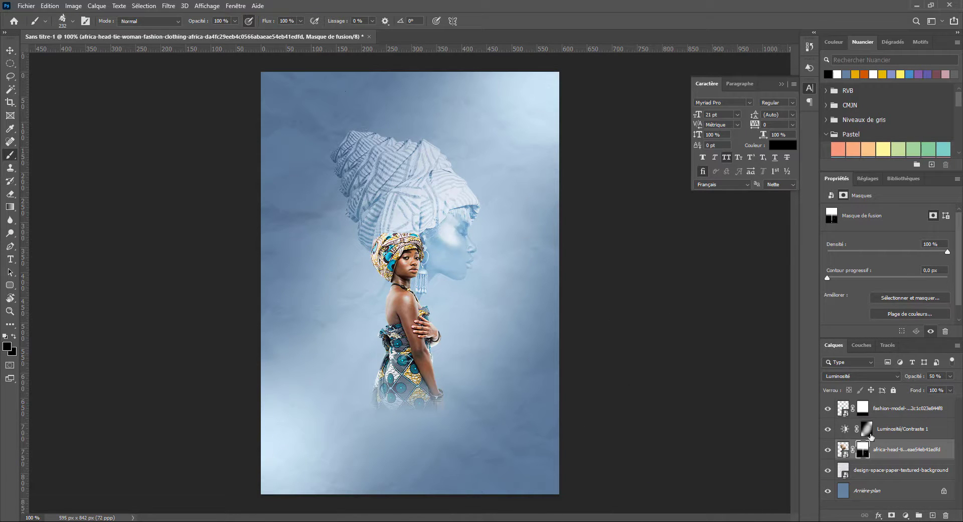
pyautogui.click(913, 411)
pyautogui.click(934, 516)
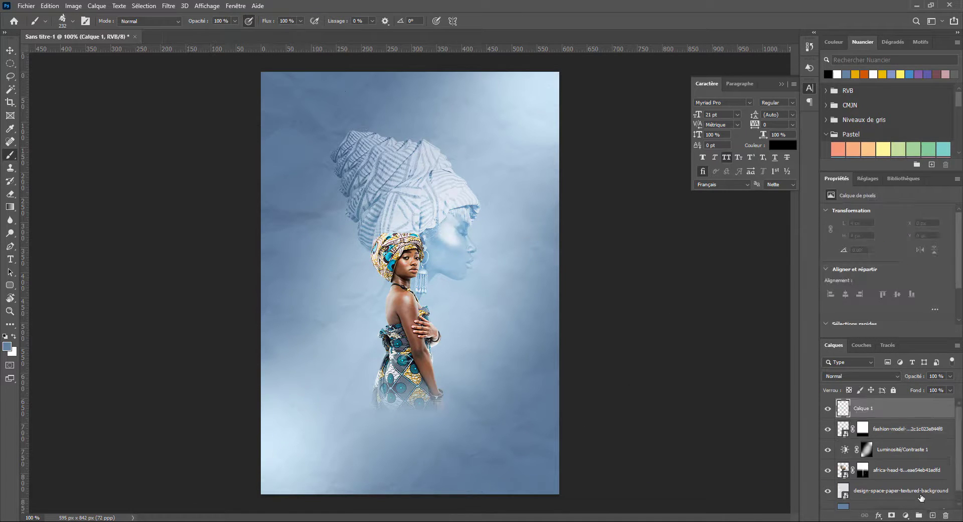
pyautogui.click(560, 445)
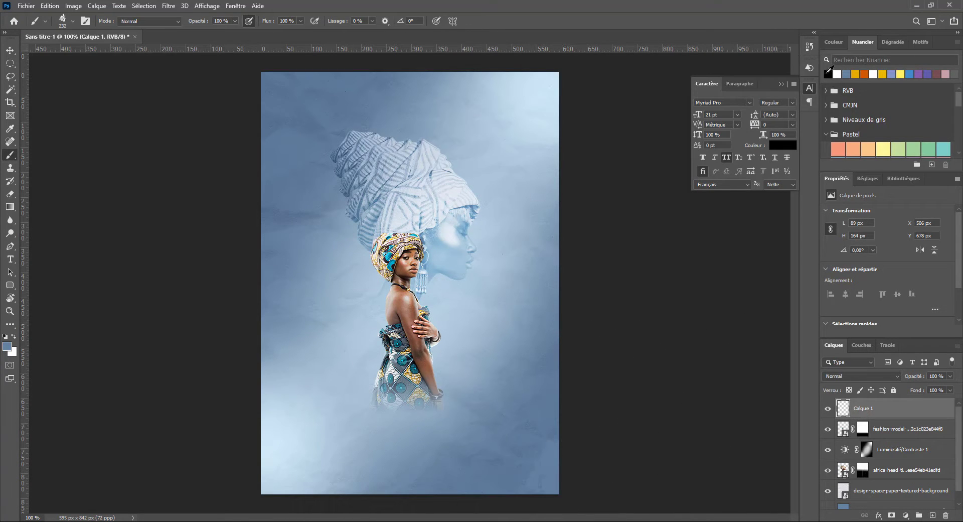
pyautogui.click(828, 73)
pyautogui.click(557, 443)
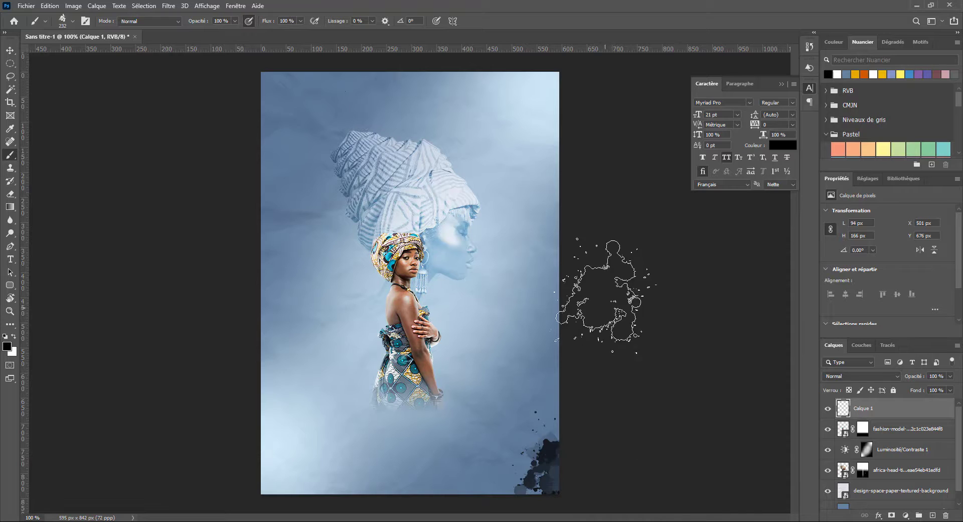
pyautogui.click(602, 297)
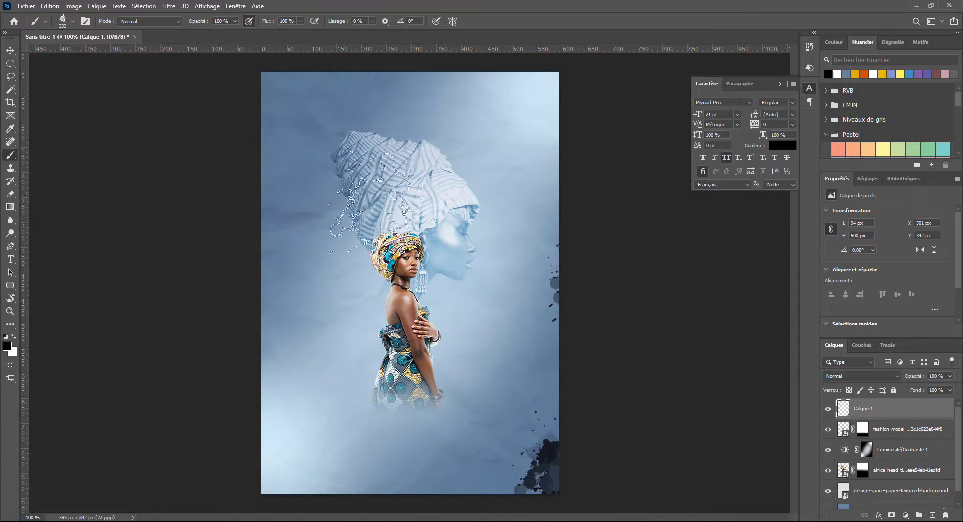
# Step: Stamp partial black splatters over the poster's upper-left edge and the left part of its top edge
pyautogui.click(262, 104)
pyautogui.hotkey('ctrl', 'z')
pyautogui.click(235, 100)
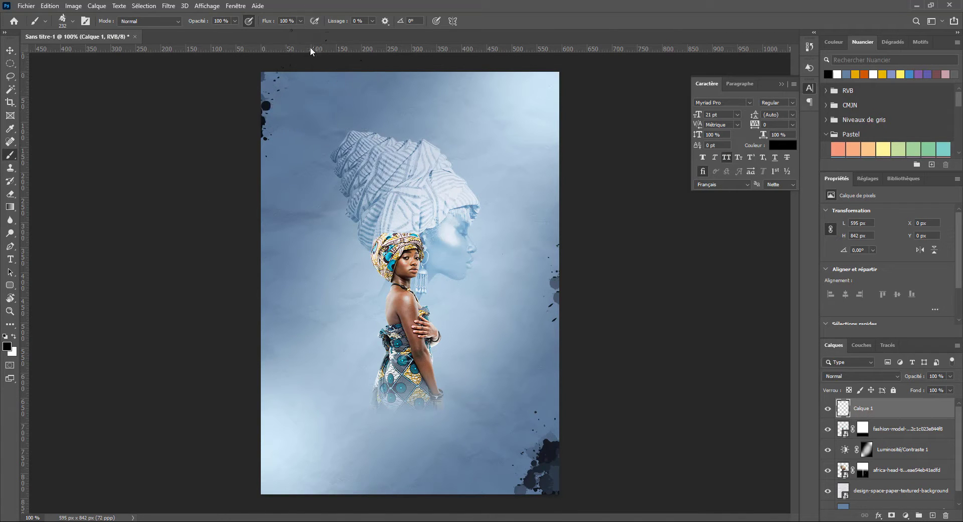
pyautogui.press('f')
pyautogui.moveTo(340, 119); pyautogui.dragTo(344, 149)
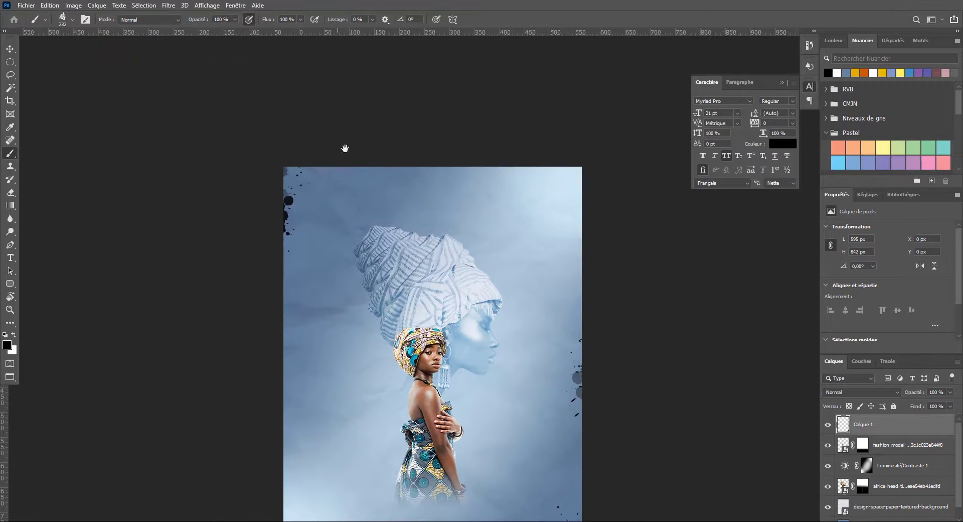
pyautogui.click(316, 125)
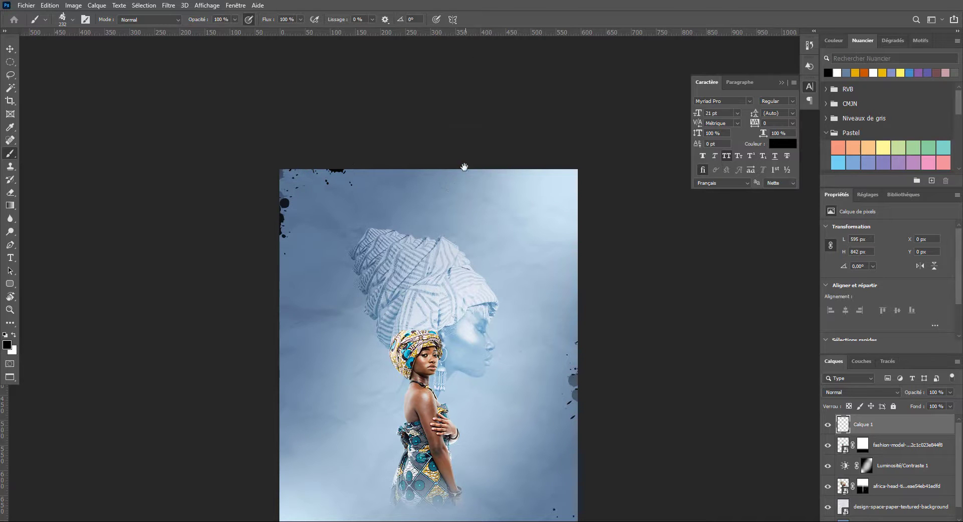
pyautogui.moveTo(461, 210)
pyautogui.mouseDown()
pyautogui.moveTo(436, 125)
pyautogui.moveTo(441, 138)
pyautogui.mouseUp()
pyautogui.press('f')
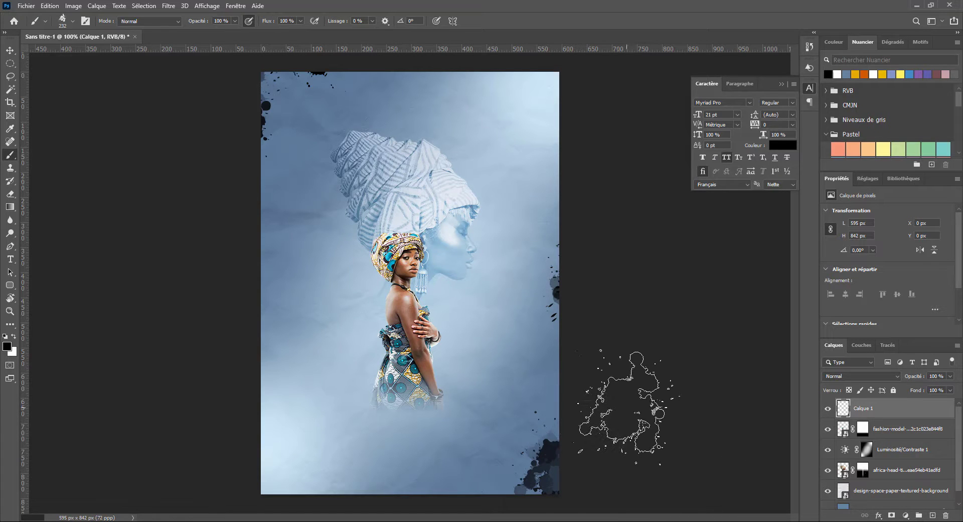
# Step: Stamp a black splatter over the model's torso on a new layer and place that layer directly below the head-tie portrait
pyautogui.click(933, 515)
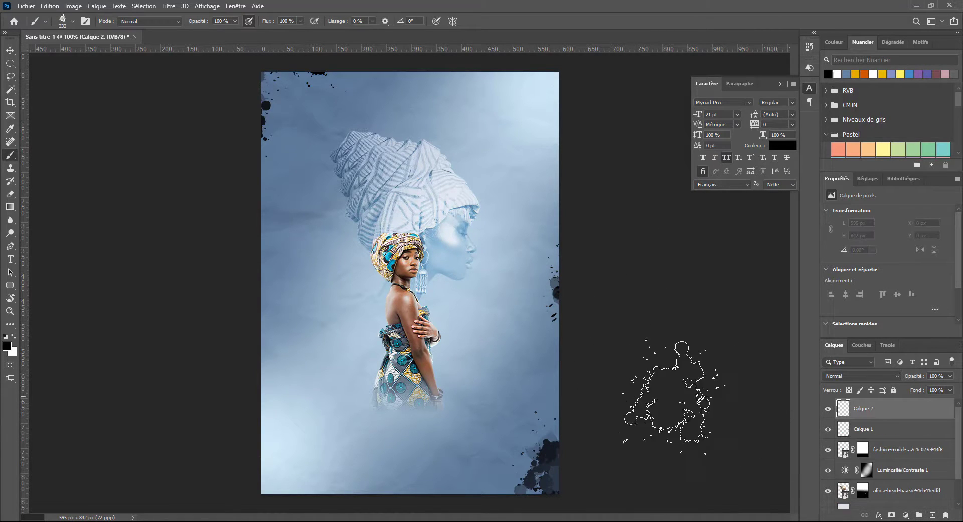
pyautogui.click(401, 330)
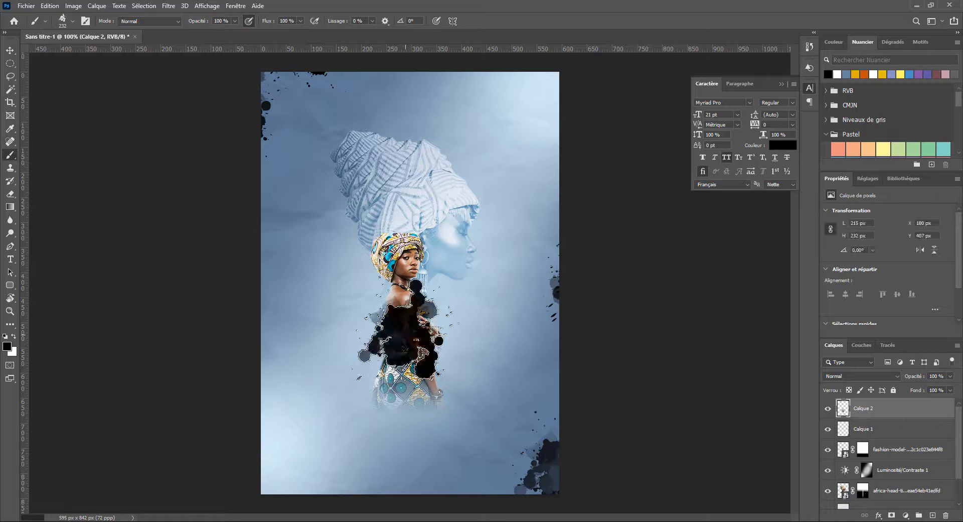
pyautogui.moveTo(895, 411)
pyautogui.mouseDown()
pyautogui.moveTo(894, 494)
pyautogui.moveTo(893, 469)
pyautogui.mouseUp()
pyautogui.click(402, 329)
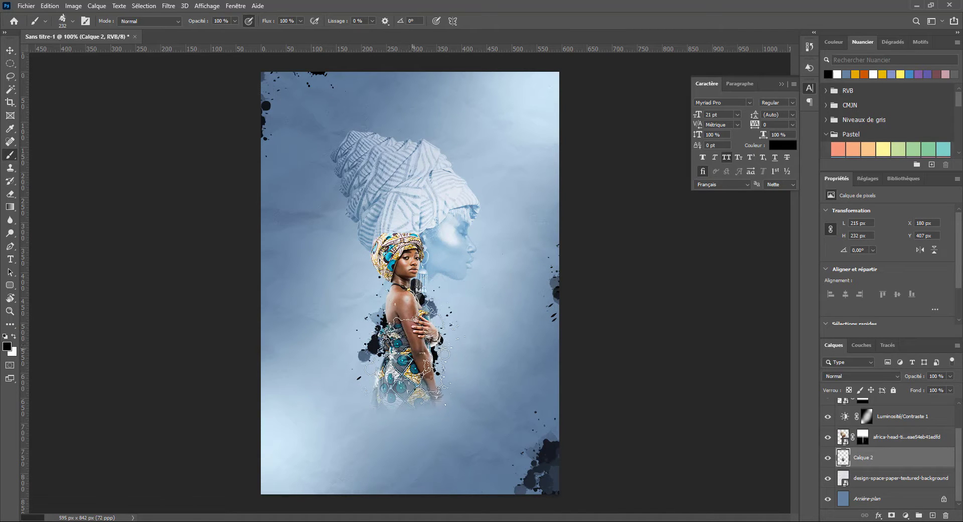
# Step: Switch to Sampled Brush 3 at 244 px and stamp it repeatedly behind the model's torso
pyautogui.rightClick(429, 330)
pyautogui.click(494, 493)
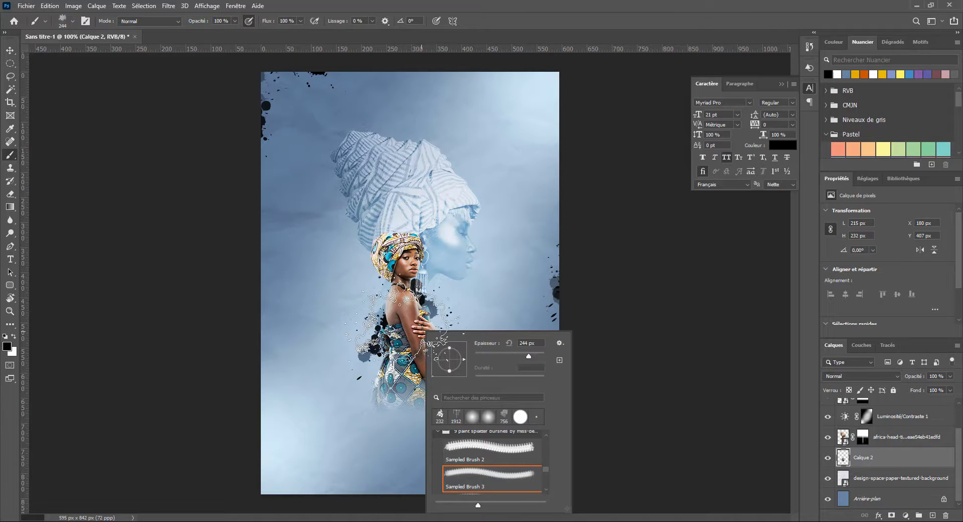
pyautogui.click(403, 332)
pyautogui.click(404, 332)
pyautogui.click(404, 332)
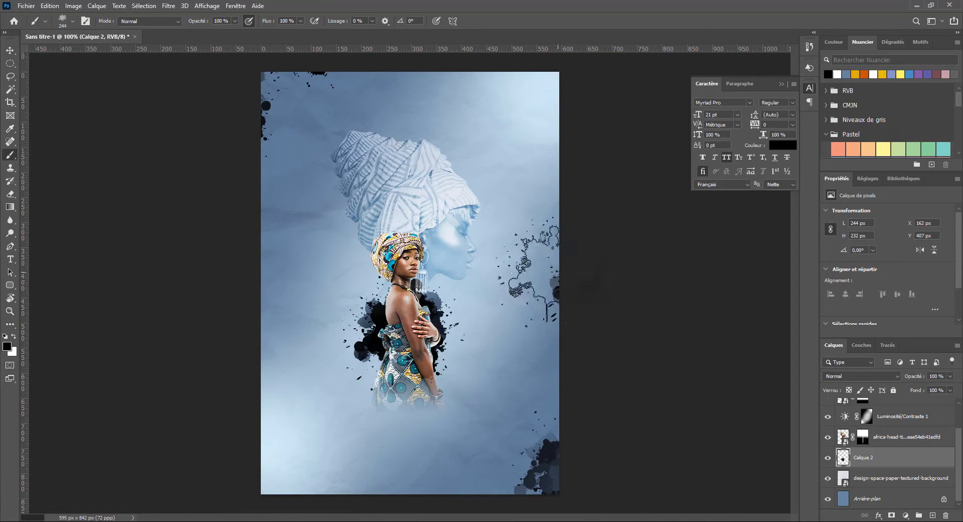
# Step: Switch to Sampled Brush 9 at 265 px and stamp scattered black droplets to the left of the model
pyautogui.rightClick(488, 294)
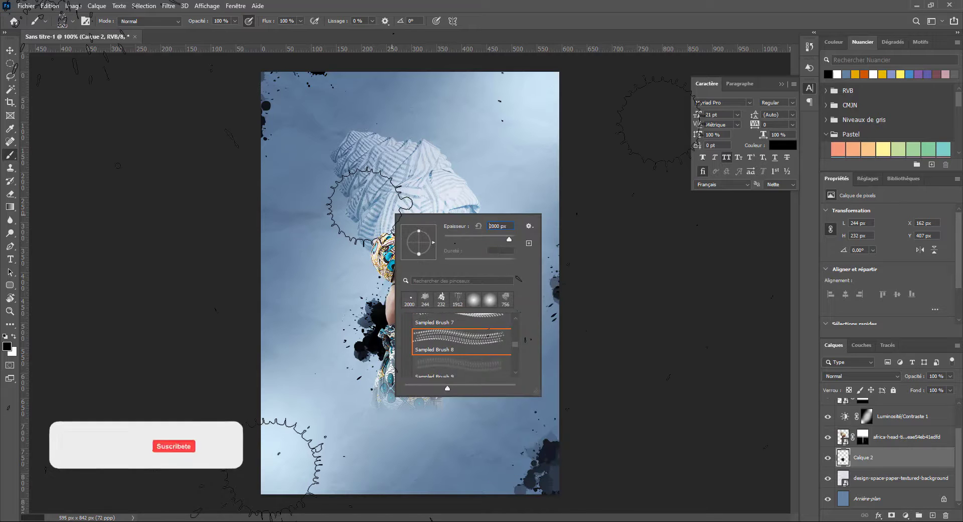
pyautogui.click(459, 365)
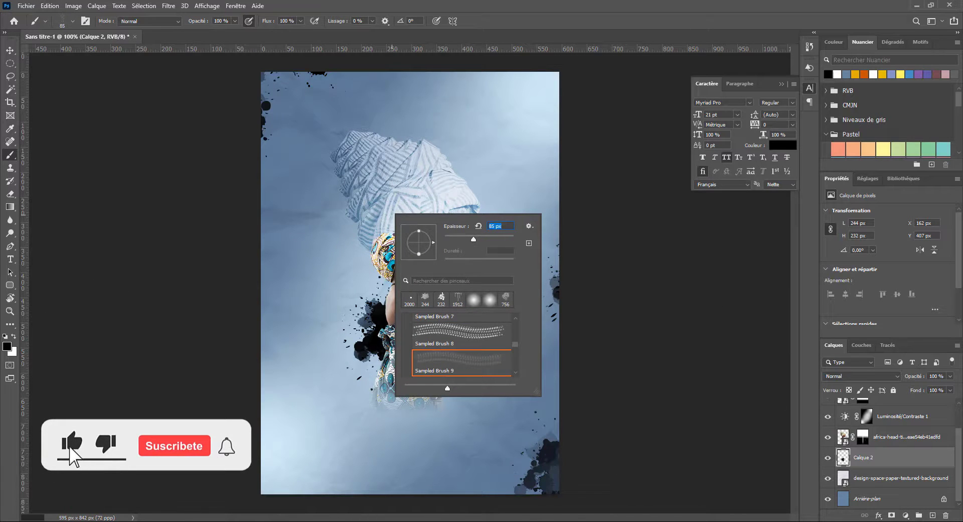
pyautogui.click(353, 320)
pyautogui.click(353, 320)
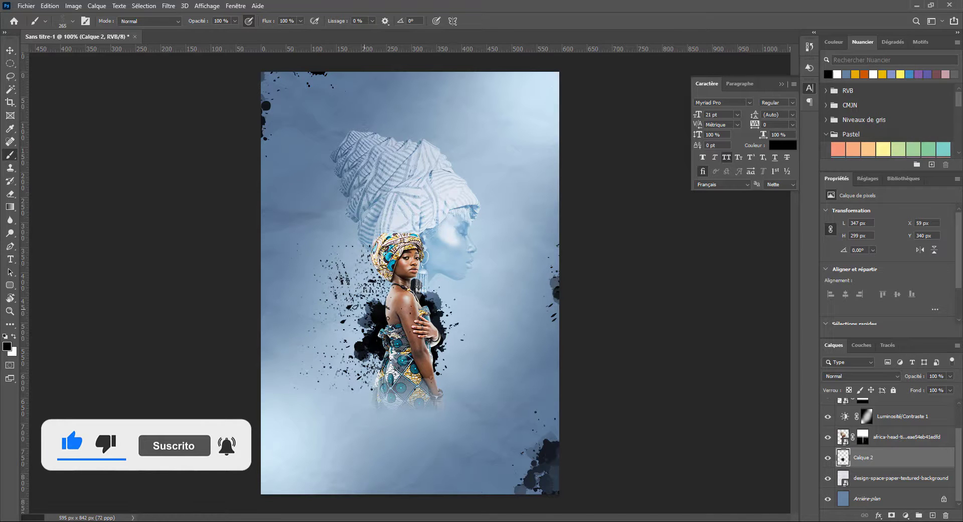
# Step: Switch to Sampled Brush 12 at 196 px and stamp fine droplets over the splatter left of the model
pyautogui.rightClick(406, 320)
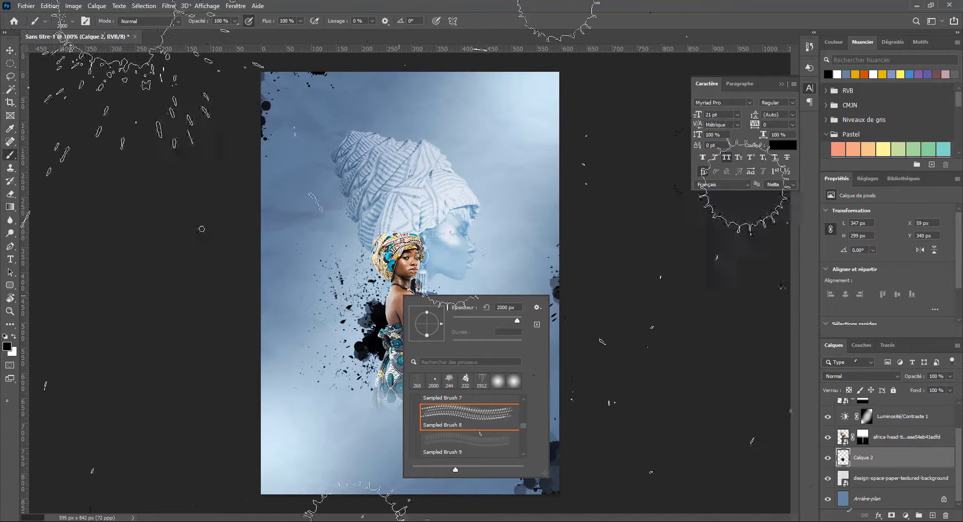
pyautogui.scroll(-5, 461, 423)
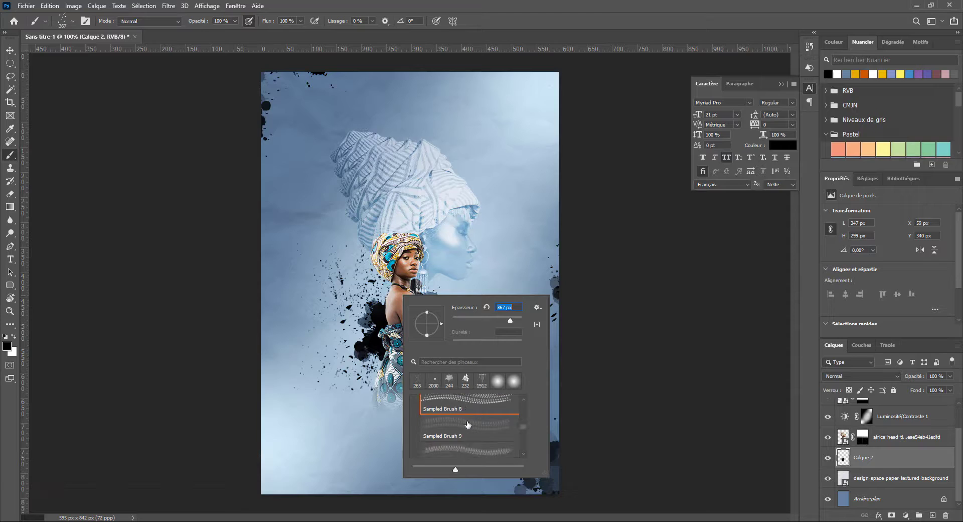
pyautogui.click(473, 404)
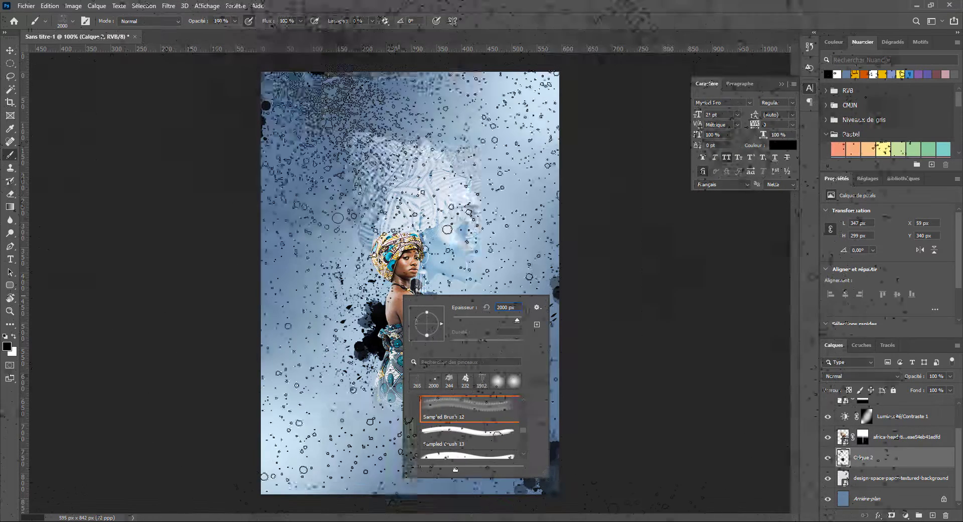
pyautogui.moveTo(510, 320); pyautogui.dragTo(465, 322)
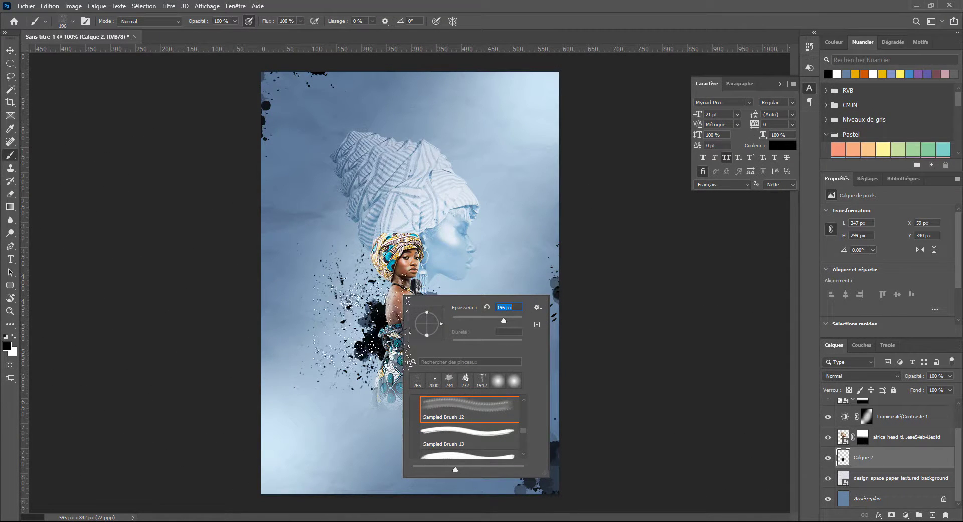
pyautogui.click(354, 309)
pyautogui.click(336, 316)
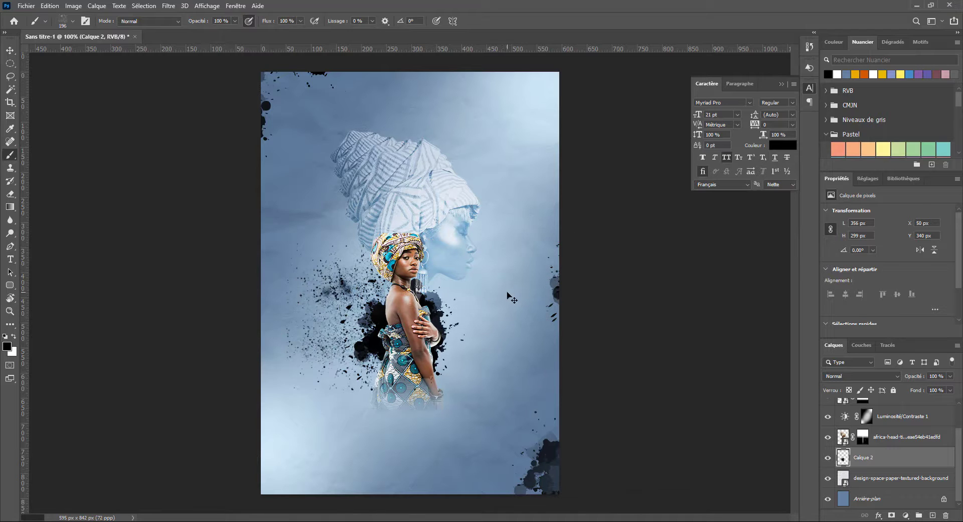
# Step: Hide the rulers, create a layer above Calque 2 and stamp a fine black splatter at the model's lower left
pyautogui.hotkey('ctrl', 'r')
pyautogui.click(932, 515)
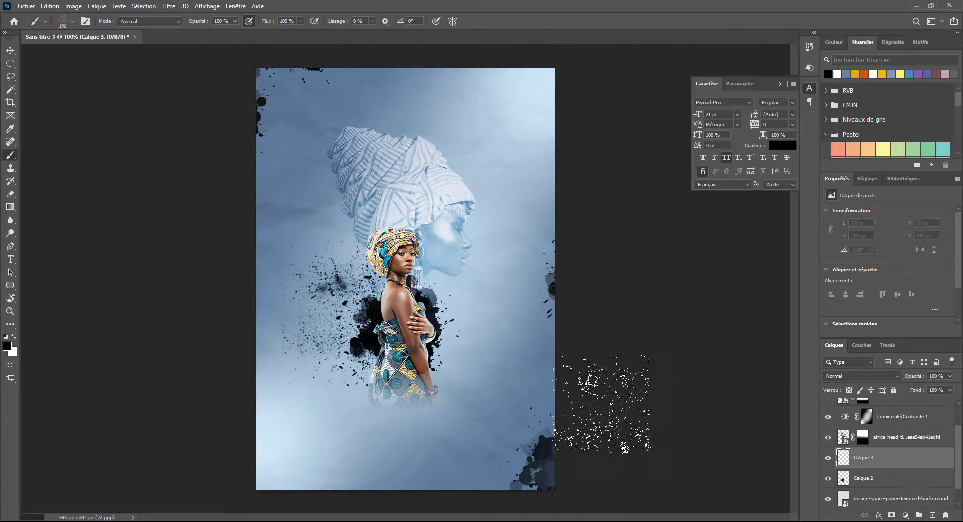
pyautogui.click(340, 350)
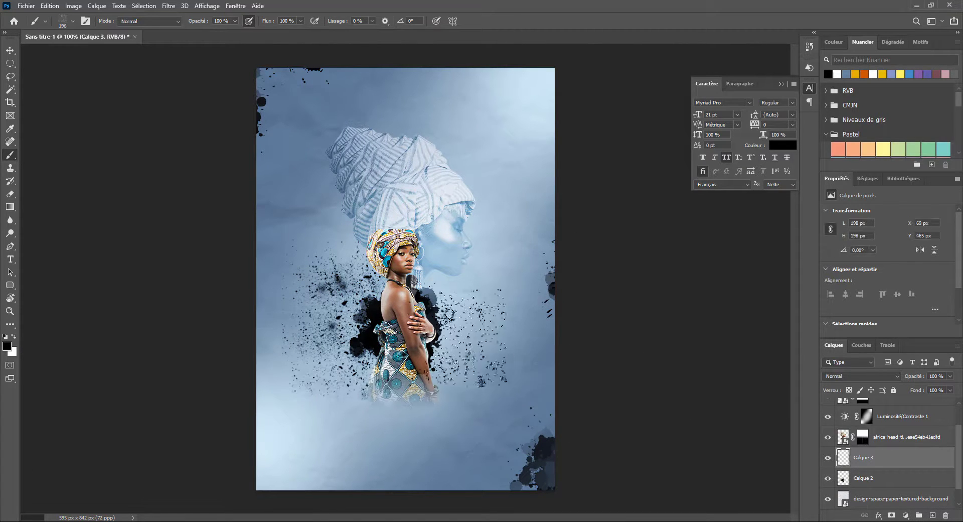
# Step: Enlarge the fine splatter on Calque 3 to about 410 × 406 px around the model
pyautogui.hotkey('ctrl', 't')
pyautogui.moveTo(436, 437); pyautogui.dragTo(506, 390)
pyautogui.moveTo(359, 285); pyautogui.dragTo(426, 223)
pyautogui.moveTo(399, 266); pyautogui.dragTo(409, 261)
pyautogui.press('Return')
pyautogui.press('b')
pyautogui.click(501, 281)
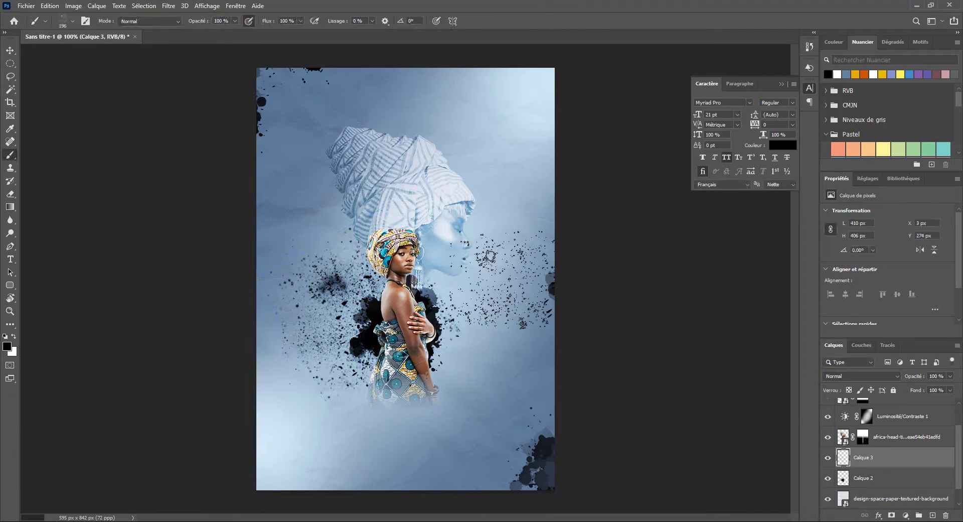
pyautogui.hotkey('ctrl', '-')
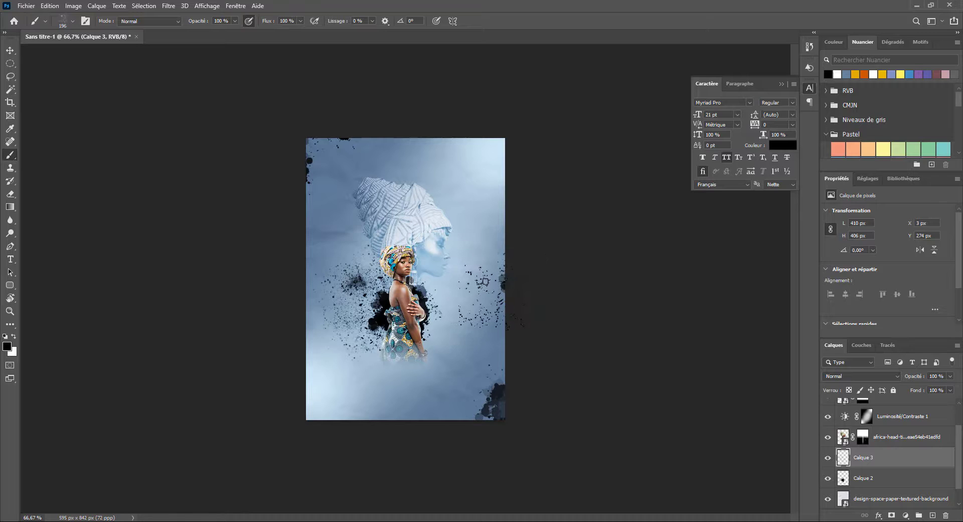
pyautogui.hotkey('ctrl', 'z')
# Step: Scale the fashion model layer up to about 121 % and reposition it over the black splatter
pyautogui.press('v')
pyautogui.hotkey('ctrl', '+')
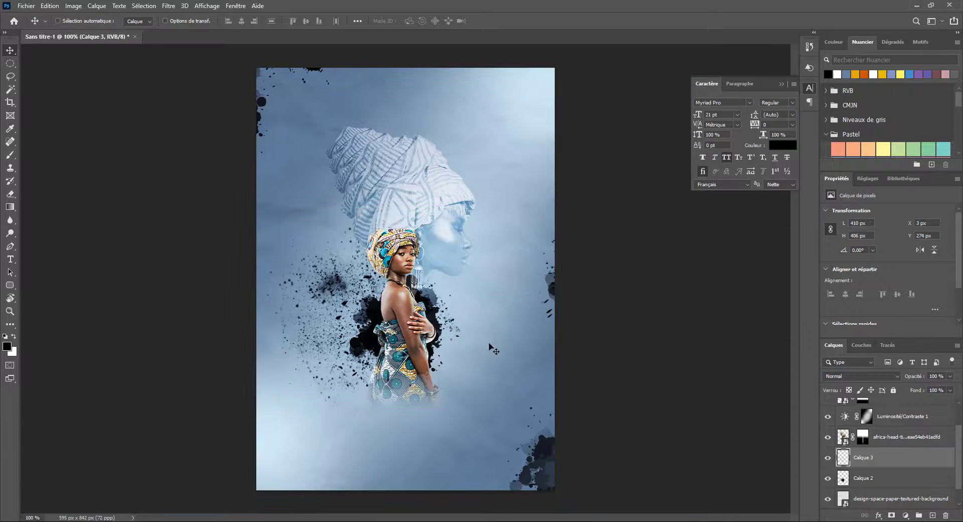
pyautogui.rightClick(415, 343)
pyautogui.click(446, 348)
pyautogui.hotkey('ctrl', 't')
pyautogui.moveTo(443, 226); pyautogui.dragTo(460, 207)
pyautogui.moveTo(435, 282); pyautogui.dragTo(433, 290)
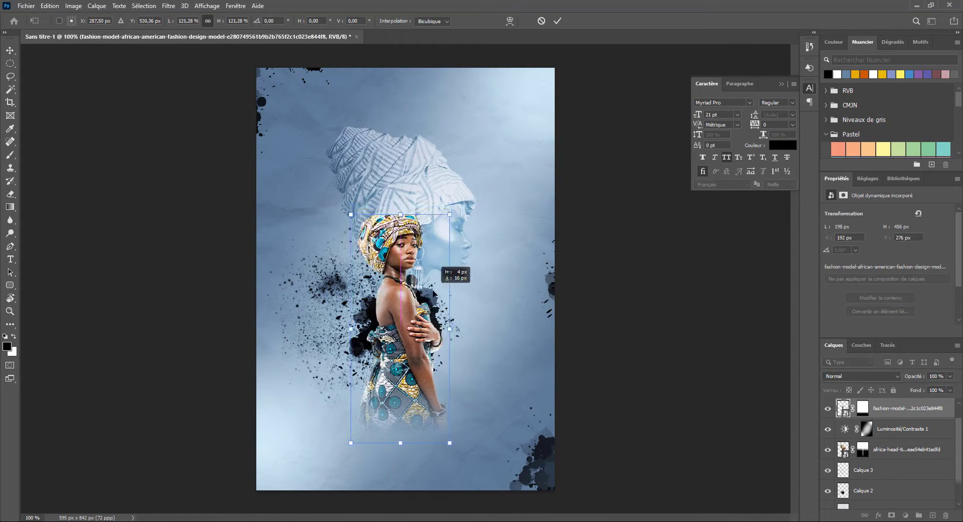
pyautogui.press('Return')
# Step: Move the head-tie portrait up to Y 85 px and shift the fashion model slightly upward
pyautogui.keyDown('ctrl'); pyautogui.click(476, 326); pyautogui.keyUp('ctrl')
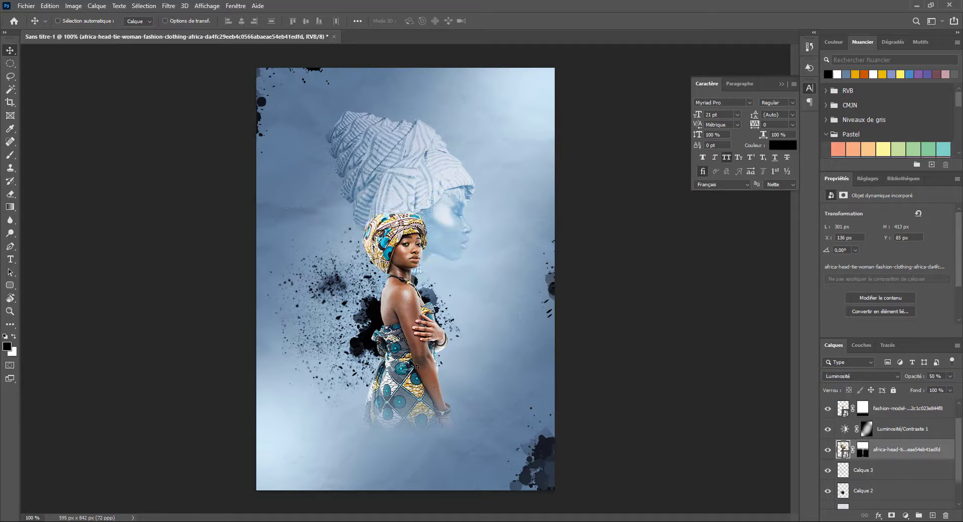
pyautogui.rightClick(412, 337)
pyautogui.click(435, 343)
pyautogui.moveTo(413, 331); pyautogui.dragTo(412, 322)
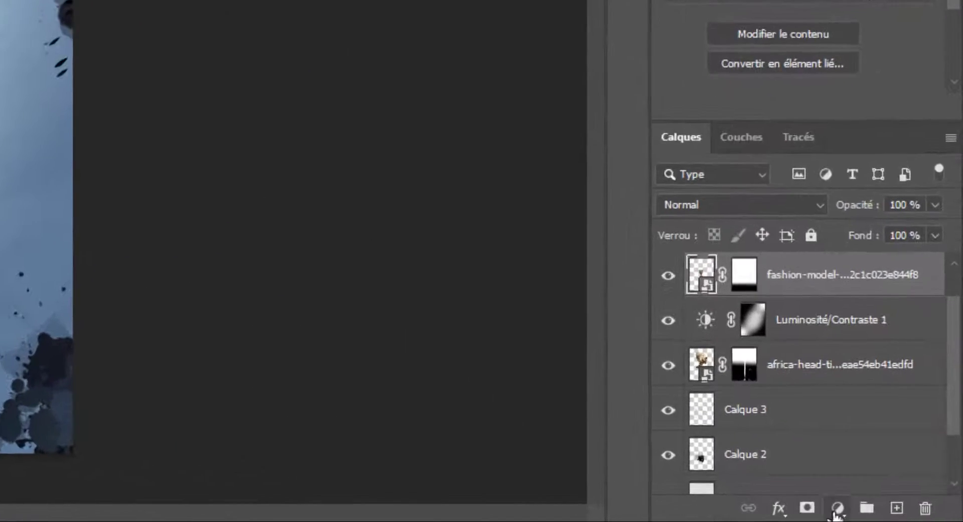
# Step: Add a Noir et blanc adjustment layer above the fashion model and clip it to that layer
pyautogui.click(906, 515)
pyautogui.click(824, 337)
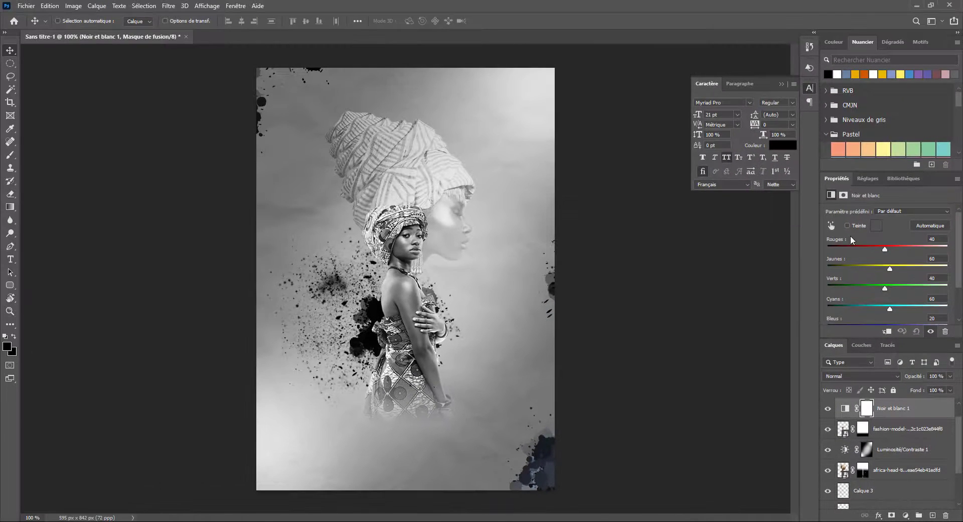
pyautogui.click(886, 331)
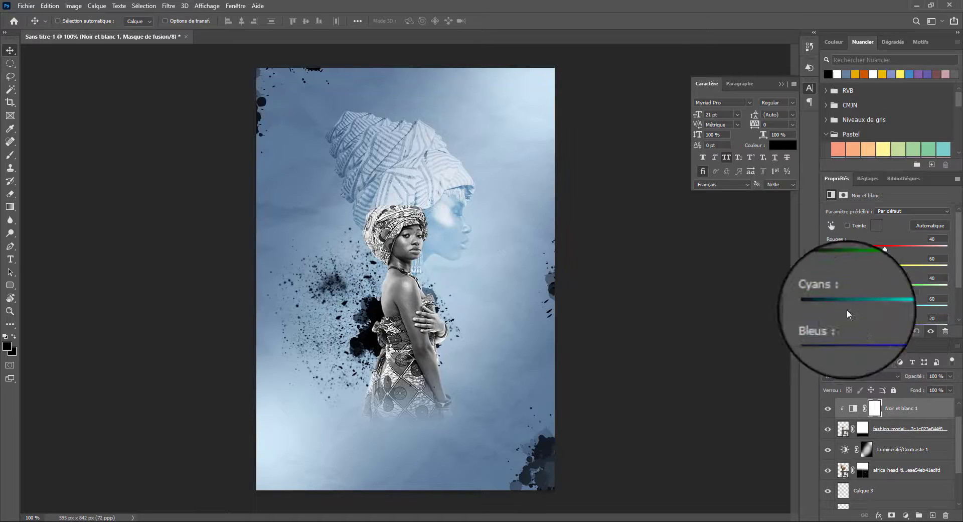
# Step: Tune the Noir et blanc 1 adjustment to Rouges 56, Jaunes -65, Verts 35, Cyans 29 and Bleus 38
pyautogui.moveTo(884, 251); pyautogui.dragTo(895, 274)
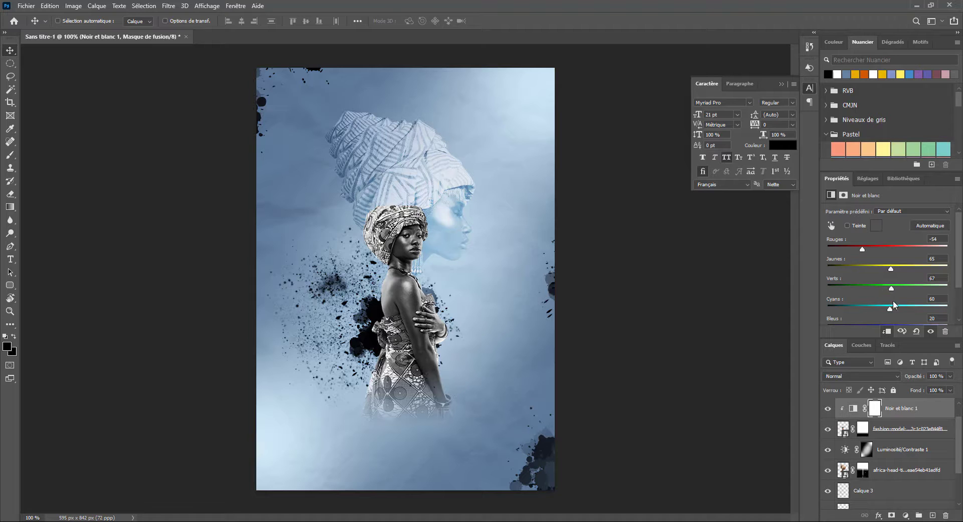
pyautogui.moveTo(891, 307)
pyautogui.mouseDown()
pyautogui.moveTo(903, 308)
pyautogui.moveTo(875, 310)
pyautogui.mouseUp()
pyautogui.scroll(-2, 896, 303)
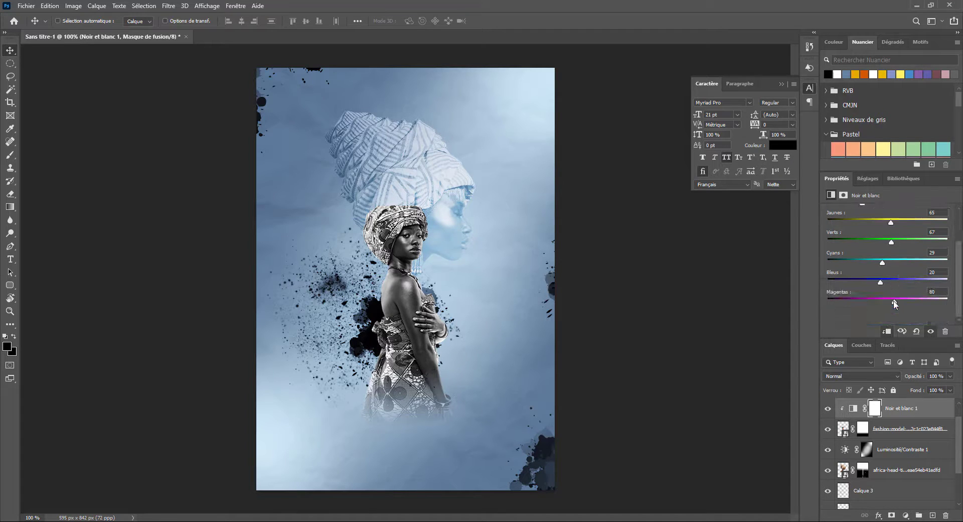
pyautogui.moveTo(880, 282); pyautogui.dragTo(884, 282)
pyautogui.scroll(2, 884, 247)
pyautogui.moveTo(863, 236); pyautogui.dragTo(895, 239)
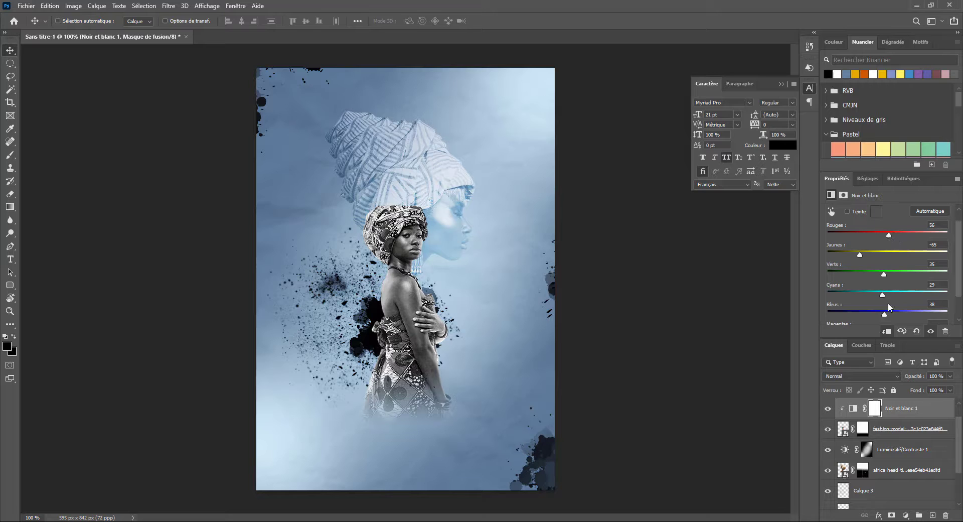
# Step: Target the Noir et blanc 1 mask, reset the default colours and set up a 53 px Arrondi flou brush
pyautogui.click(874, 408)
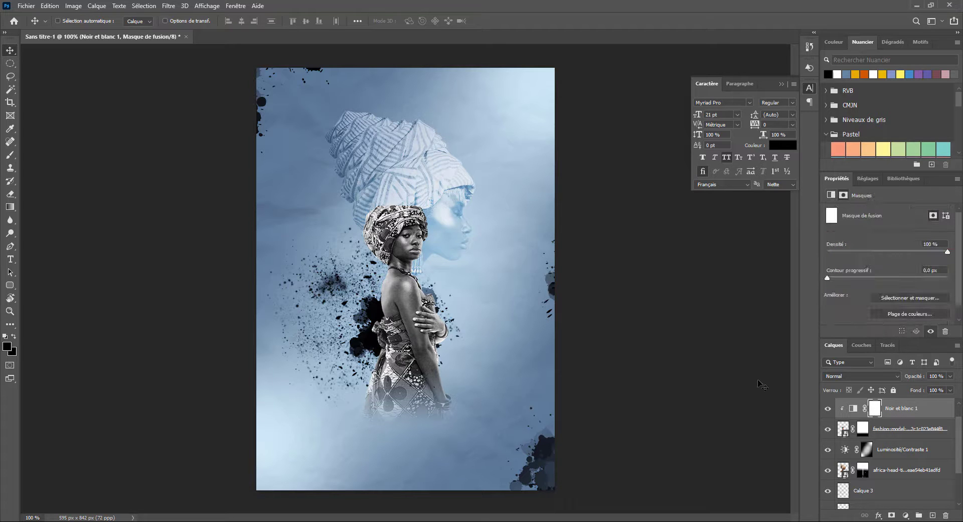
pyautogui.scroll(7, 384, 214)
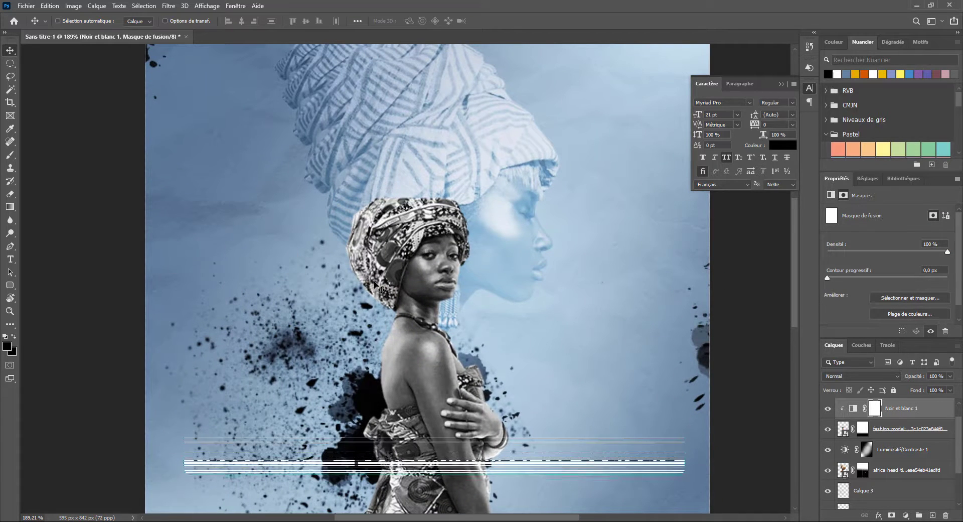
pyautogui.press('d')
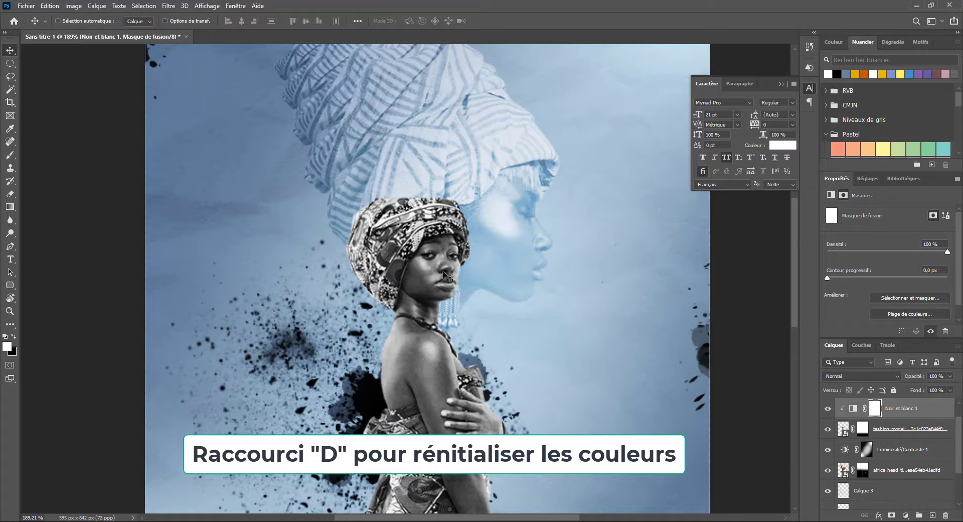
pyautogui.press('b')
pyautogui.rightClick(440, 262)
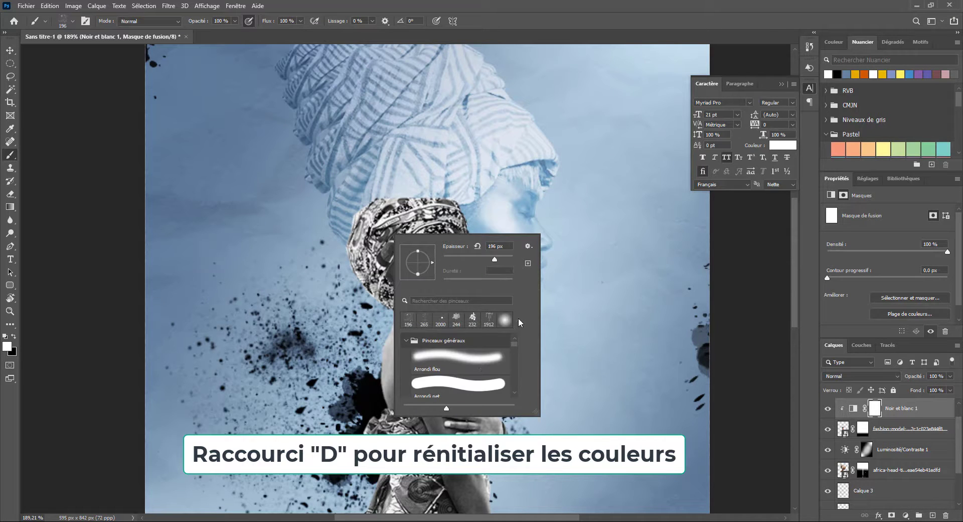
pyautogui.click(481, 365)
pyautogui.click(290, 273)
pyautogui.rightClick(417, 233)
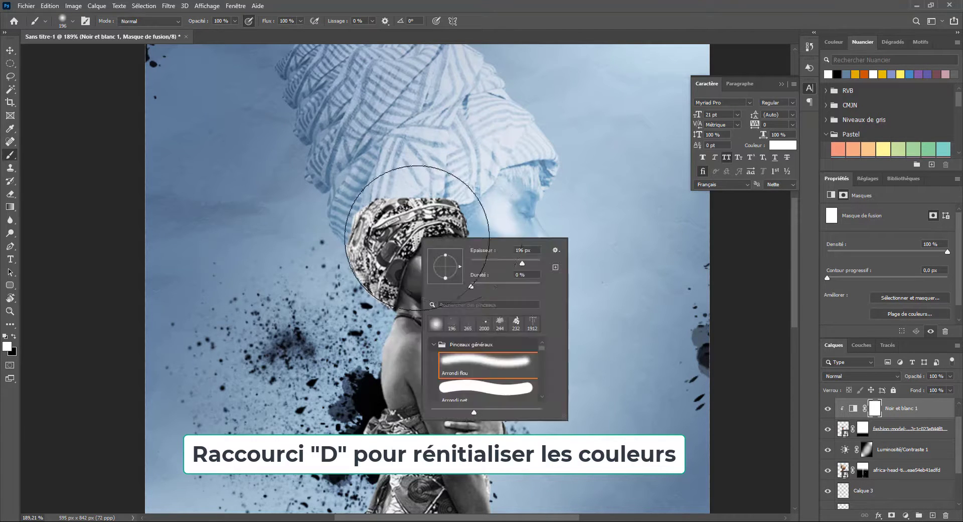
pyautogui.click(496, 260)
pyautogui.click(379, 232)
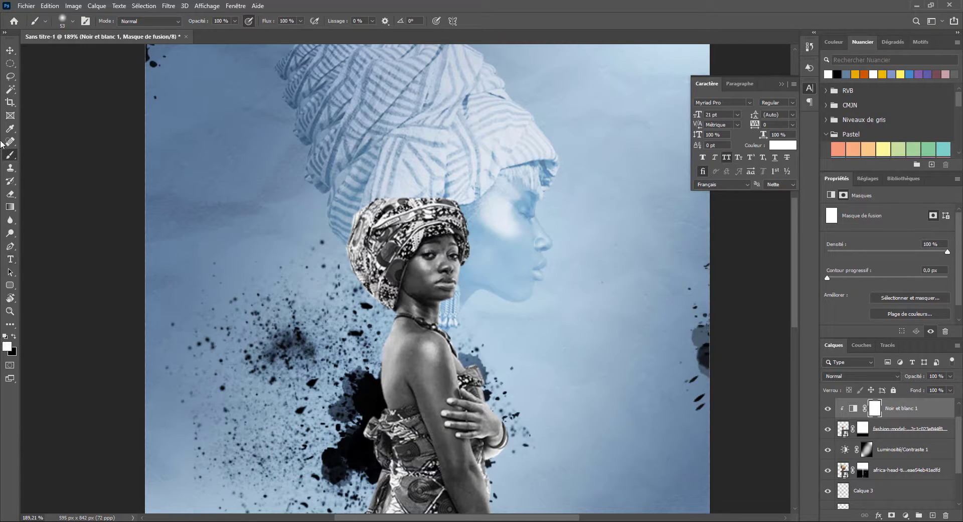
# Step: Erase the Noir et blanc 1 mask over the model's head-tie and dress with a soft 43 px eraser to restore their colours
pyautogui.click(11, 195)
pyautogui.moveTo(426, 220)
pyautogui.mouseDown()
pyautogui.moveTo(371, 228)
pyautogui.moveTo(397, 255)
pyautogui.moveTo(408, 213)
pyautogui.mouseUp()
pyautogui.rightClick(431, 222)
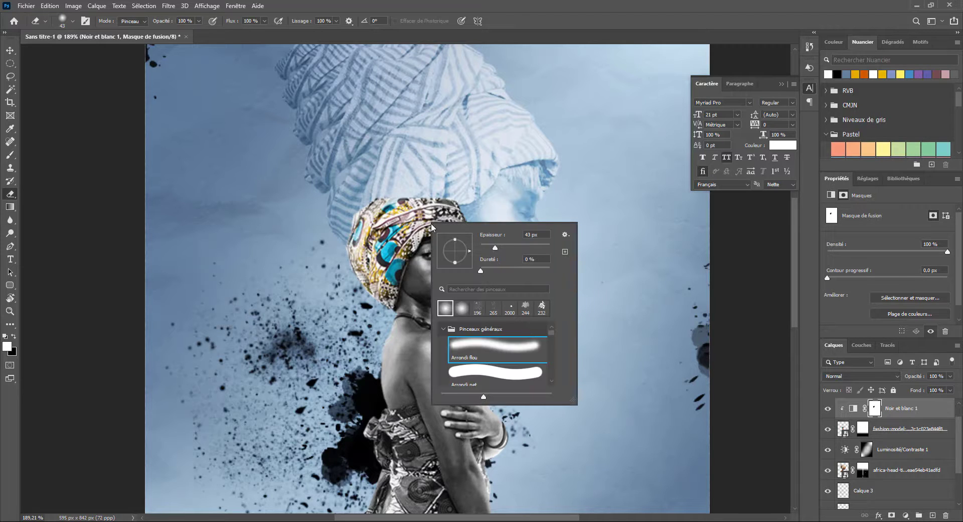
pyautogui.click(402, 226)
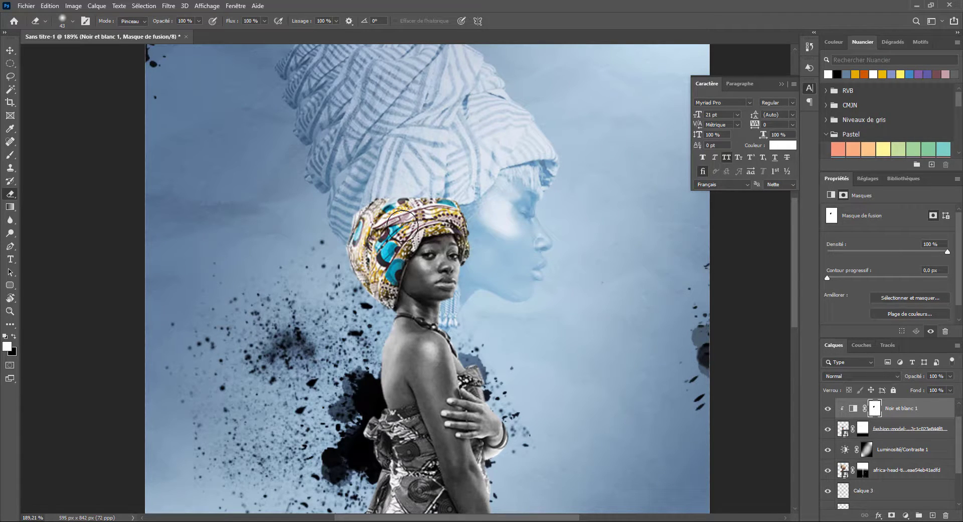
pyautogui.moveTo(397, 321); pyautogui.dragTo(409, 169)
pyautogui.moveTo(404, 296)
pyautogui.mouseDown()
pyautogui.moveTo(405, 314)
pyautogui.moveTo(400, 303)
pyautogui.moveTo(455, 370)
pyautogui.moveTo(463, 414)
pyautogui.mouseUp()
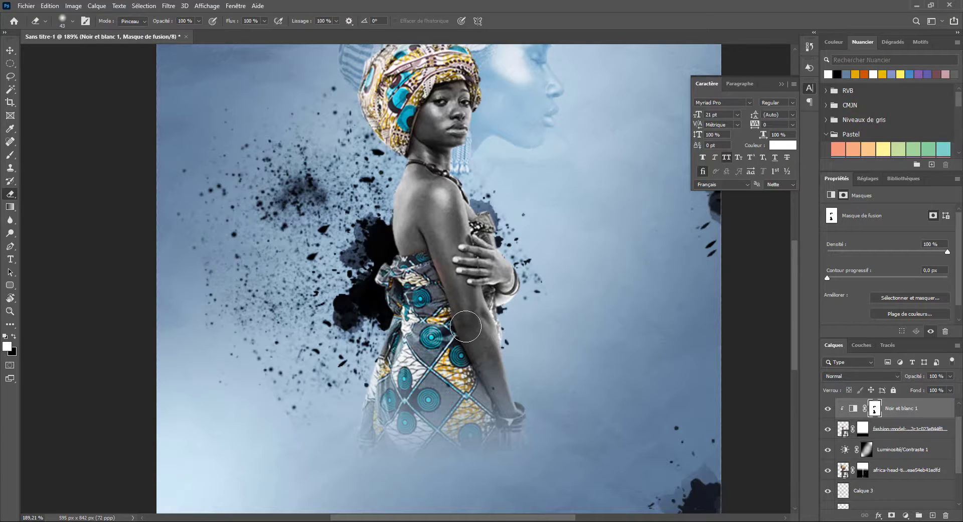
# Step: Restore colour on the bodice beside the hand and on the necklace by erasing the mask with a very small soft eraser
pyautogui.press('b')
pyautogui.rightClick(436, 235)
pyautogui.press('Return')
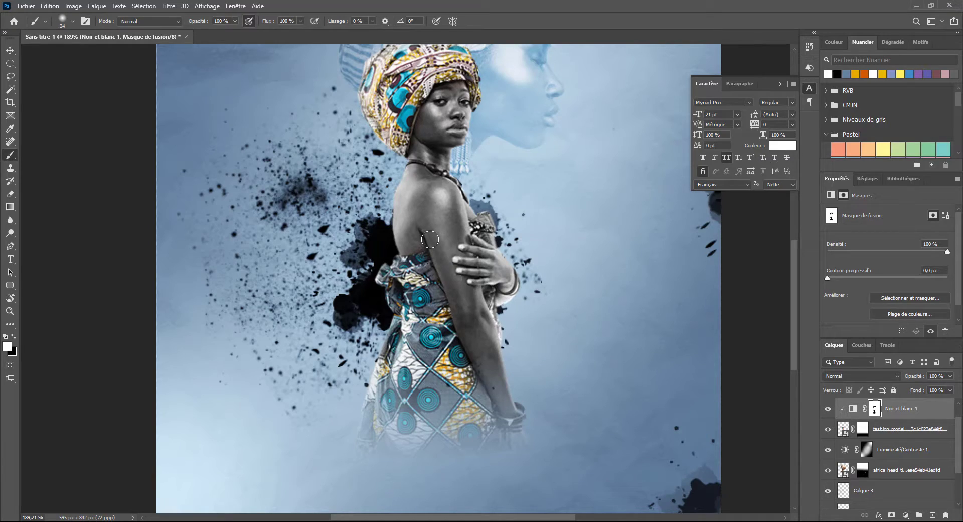
pyautogui.press('e')
pyautogui.scroll(5, 481, 246)
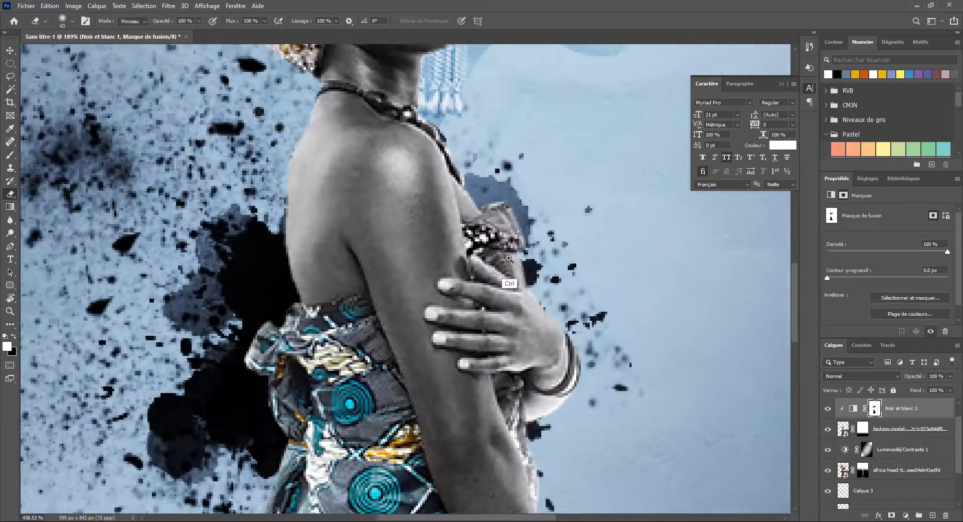
pyautogui.rightClick(536, 244)
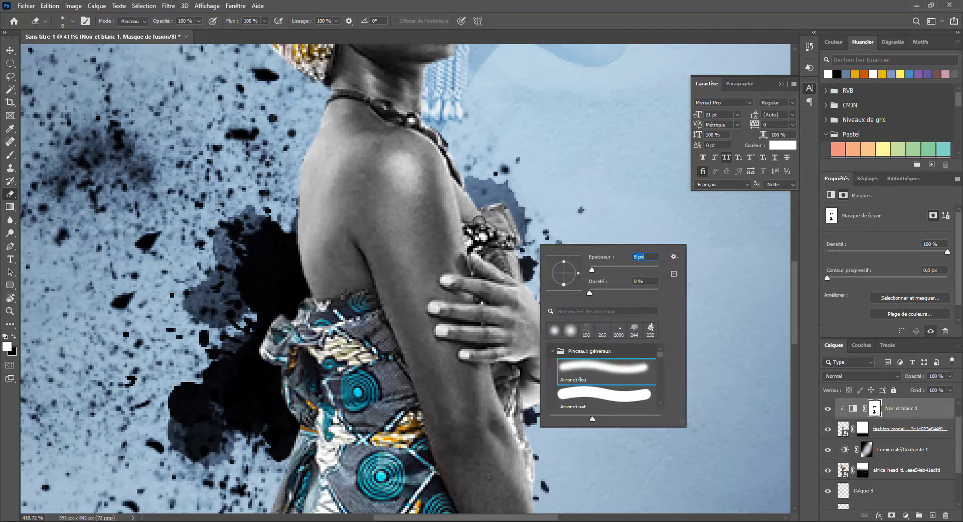
pyautogui.press('Return')
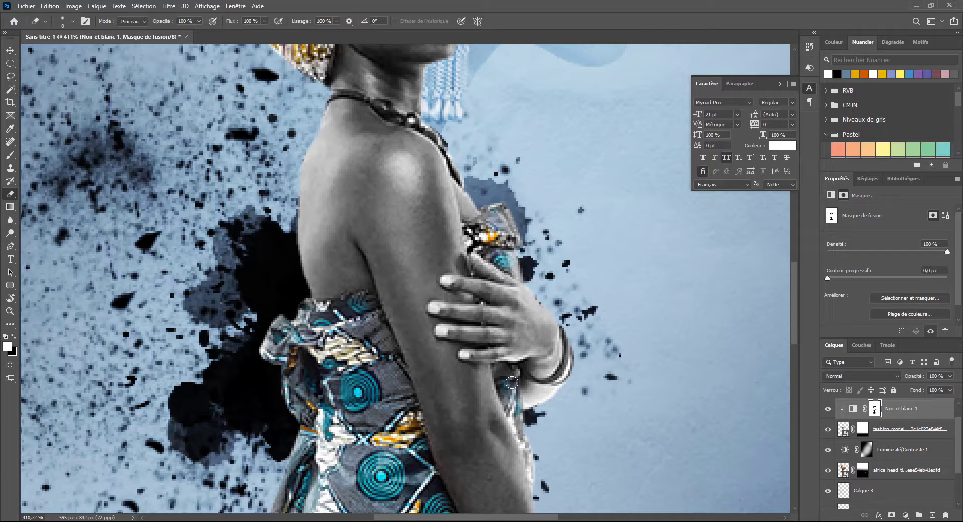
pyautogui.moveTo(416, 186); pyautogui.dragTo(443, 248)
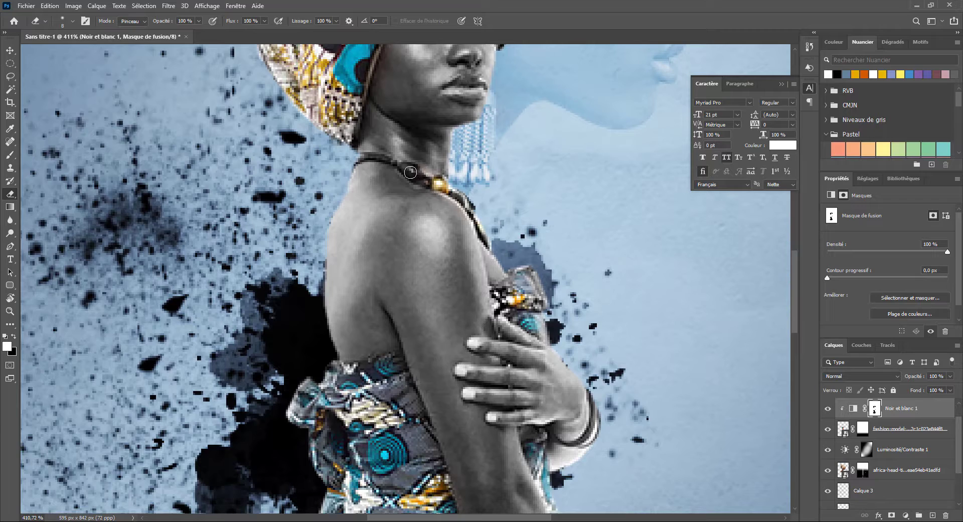
pyautogui.scroll(-7, 461, 208)
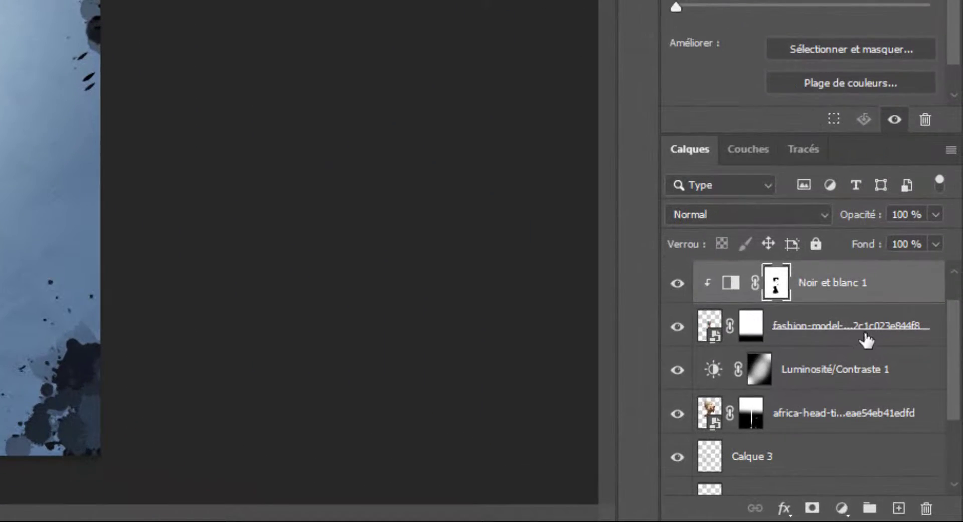
# Step: Add a Niveaux adjustment clipped to the fashion model layer, with black input 55 and midtones 1,16
pyautogui.click(866, 341)
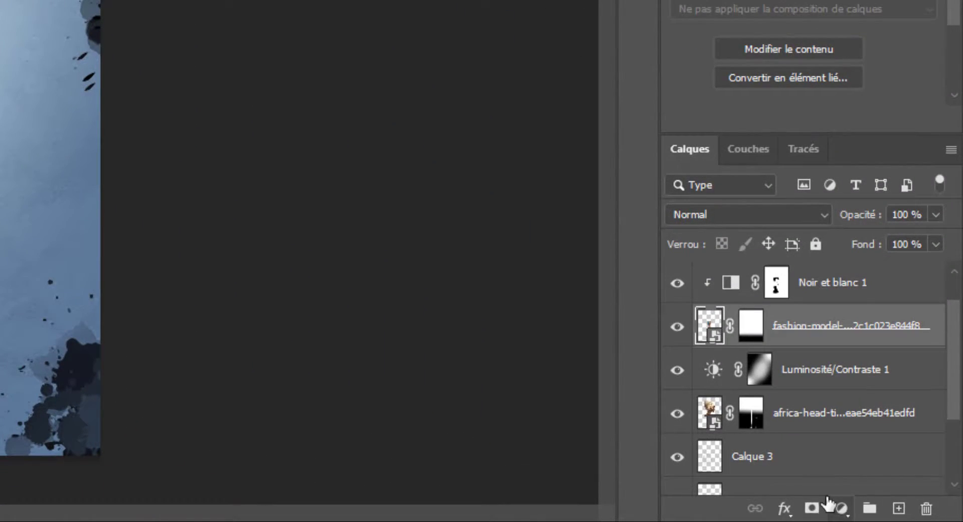
pyautogui.click(841, 508)
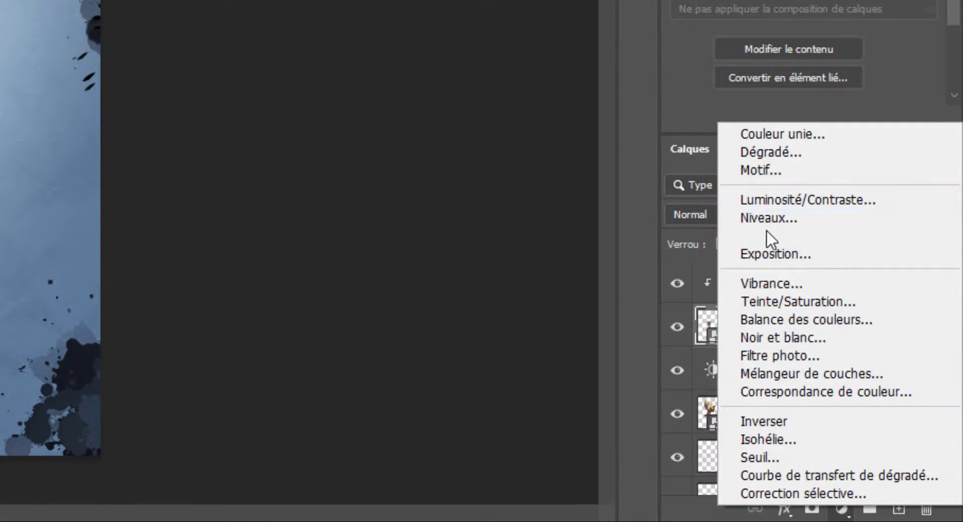
pyautogui.click(695, 221)
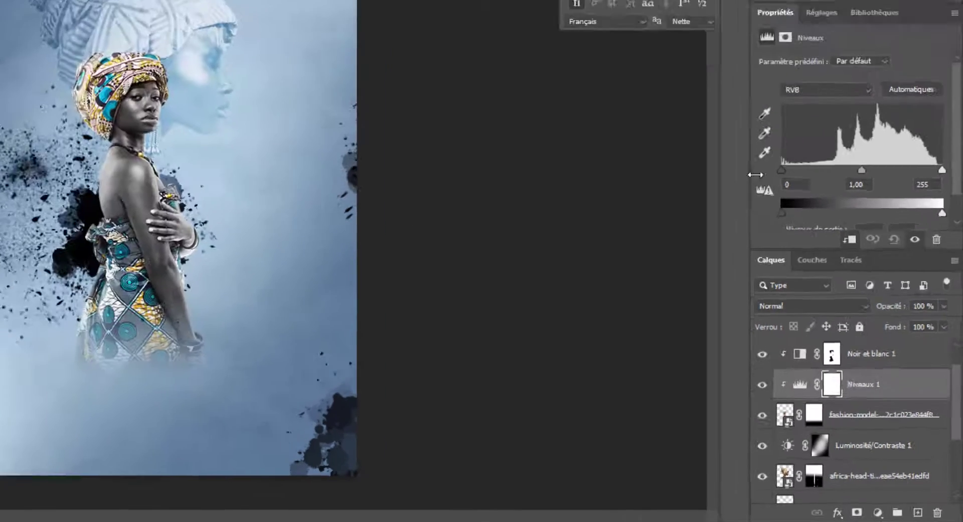
pyautogui.moveTo(862, 171)
pyautogui.mouseDown()
pyautogui.moveTo(841, 172)
pyautogui.moveTo(875, 172)
pyautogui.mouseUp()
pyautogui.moveTo(840, 285); pyautogui.dragTo(864, 284)
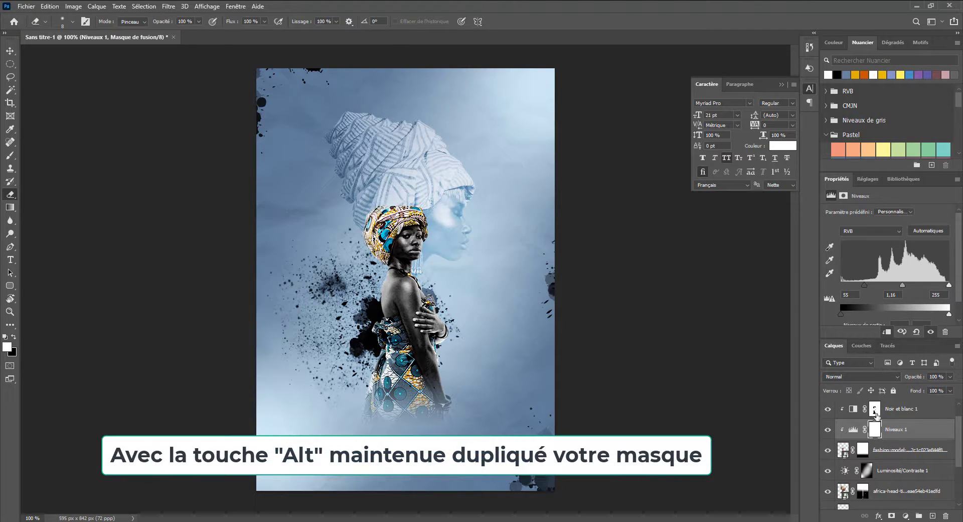
# Step: Duplicate the Noir et blanc 1 mask onto Niveaux 1, replacing its existing mask
pyautogui.moveTo(875, 414); pyautogui.dragTo(874, 429)
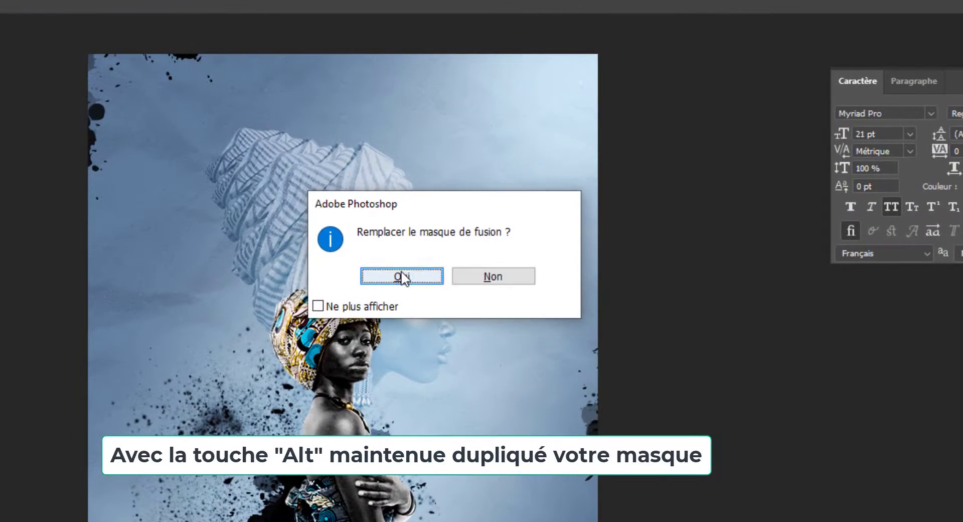
pyautogui.click(401, 277)
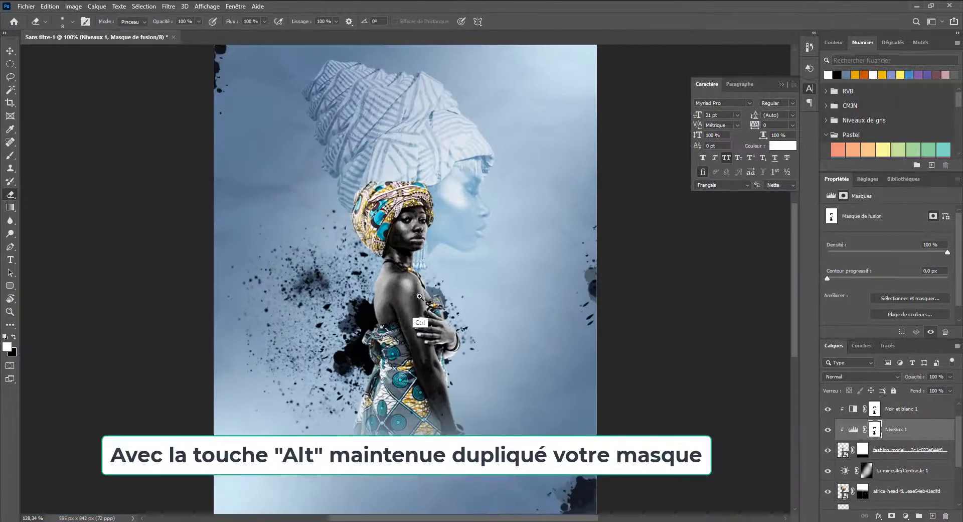
pyautogui.scroll(-2, 420, 296)
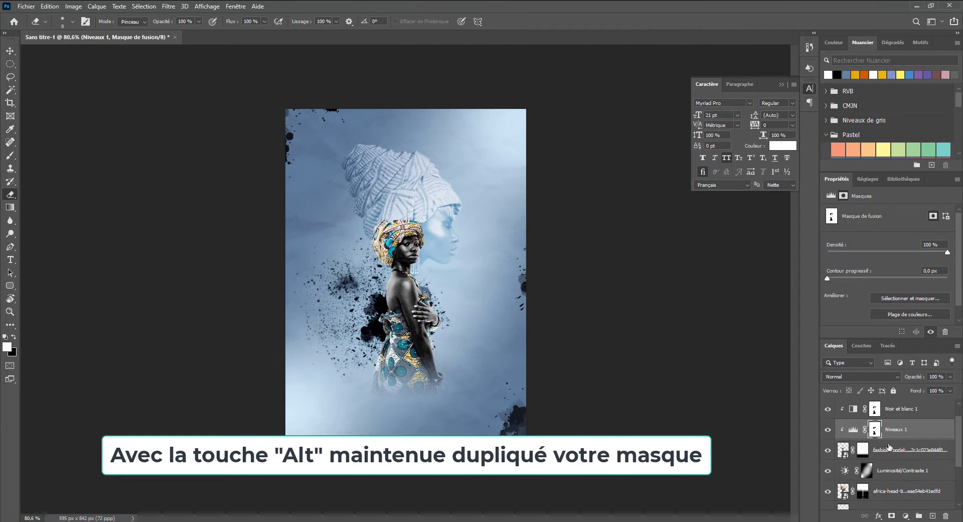
# Step: Readjust the Noir et blanc 1 adjustment to Rouges 73 and Jaunes 8
pyautogui.click(853, 408)
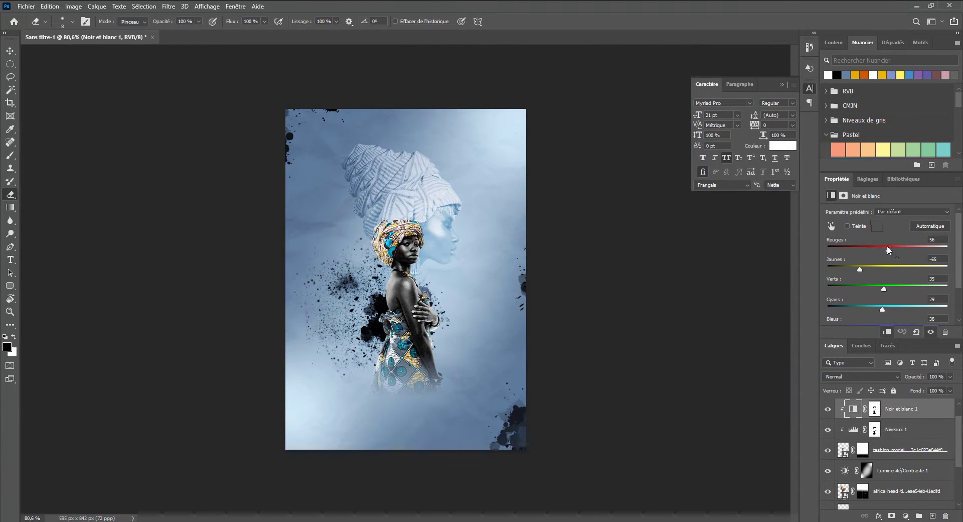
pyautogui.moveTo(887, 245); pyautogui.dragTo(878, 268)
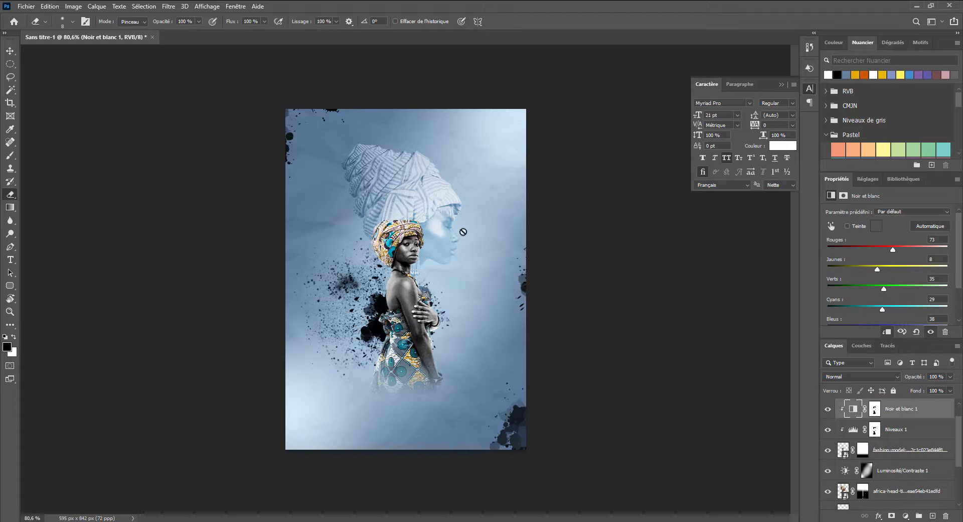
pyautogui.moveTo(414, 307); pyautogui.dragTo(443, 347)
pyautogui.hotkey('ctrl', '0')
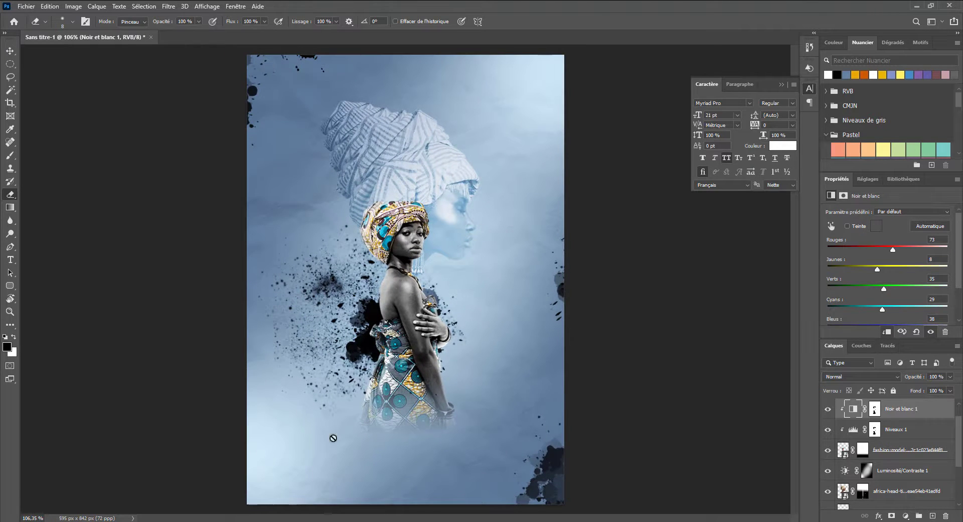
# Step: Scale the black splatter on Calque 2 down to about 92,4 % and position it behind the model at X 84, Y 350 px
pyautogui.press('v')
pyautogui.rightClick(360, 352)
pyautogui.click(419, 371)
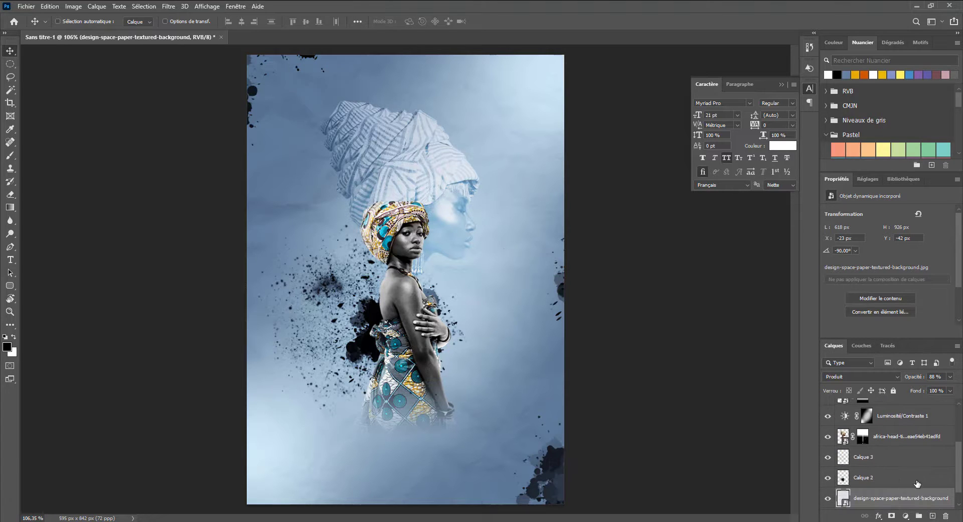
pyautogui.click(883, 478)
pyautogui.moveTo(362, 363); pyautogui.dragTo(373, 363)
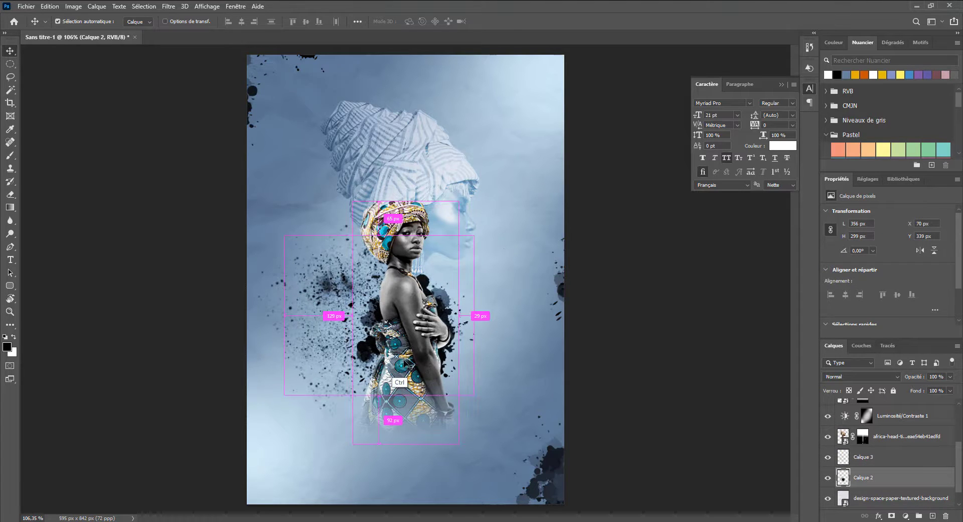
pyautogui.hotkey('ctrl', 't')
pyautogui.moveTo(470, 231); pyautogui.dragTo(469, 248)
pyautogui.press('Return')
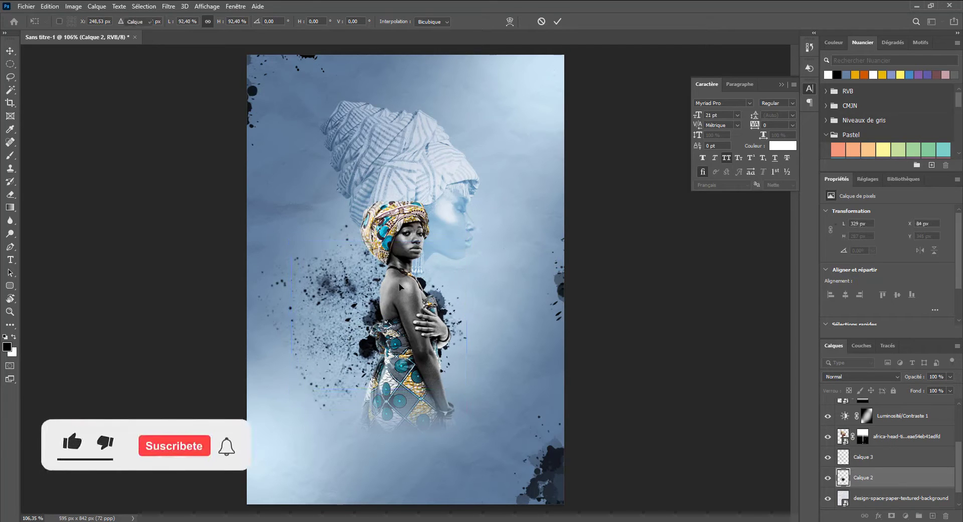
pyautogui.hotkey('ctrl', '-')
pyautogui.hotkey('ctrl', '-')
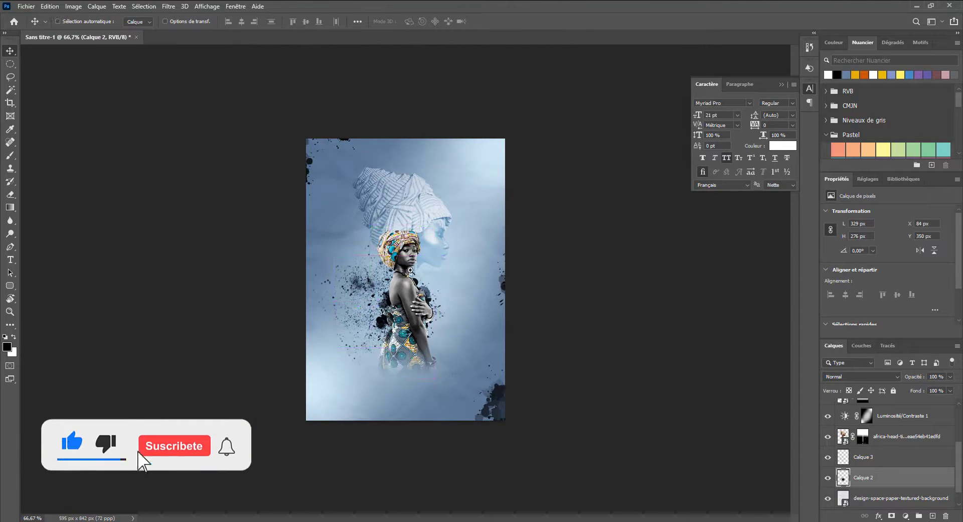
pyautogui.hotkey('ctrl', '+')
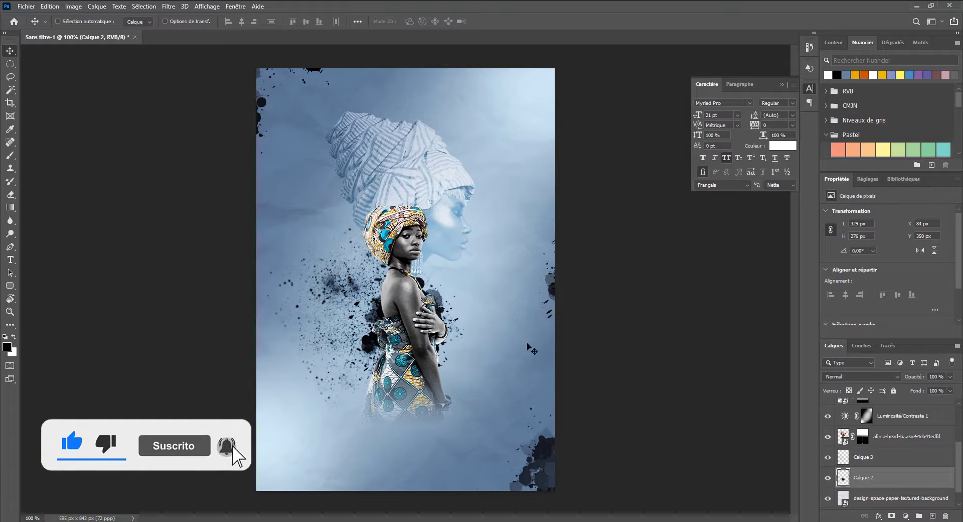
# Step: Place the carte-detaillee-afrique_47243-668 image as the topmost layer and position it above the model at X 149, Y 41 px
pyautogui.click(178, 520)
pyautogui.click(692, 73)
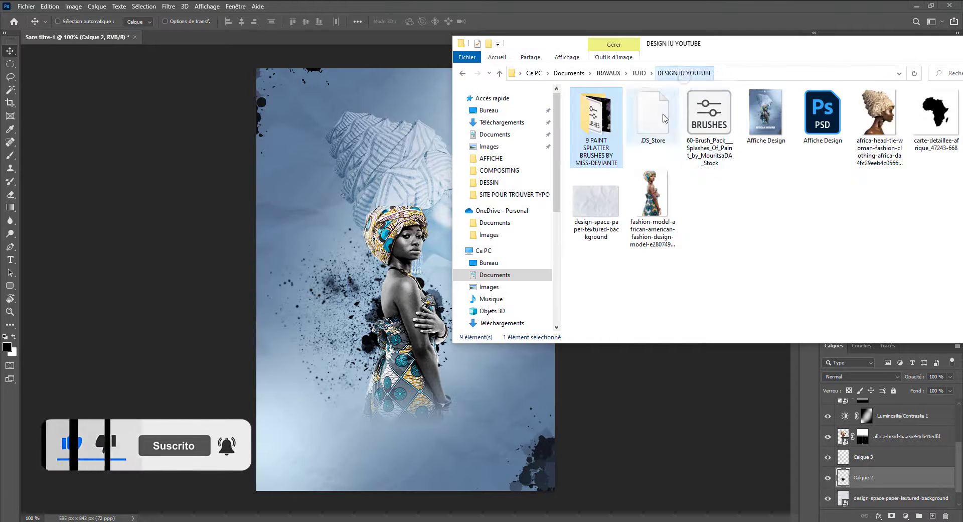
pyautogui.click(926, 141)
pyautogui.moveTo(935, 123); pyautogui.dragTo(406, 136)
pyautogui.hotkey('ctrl', 'z')
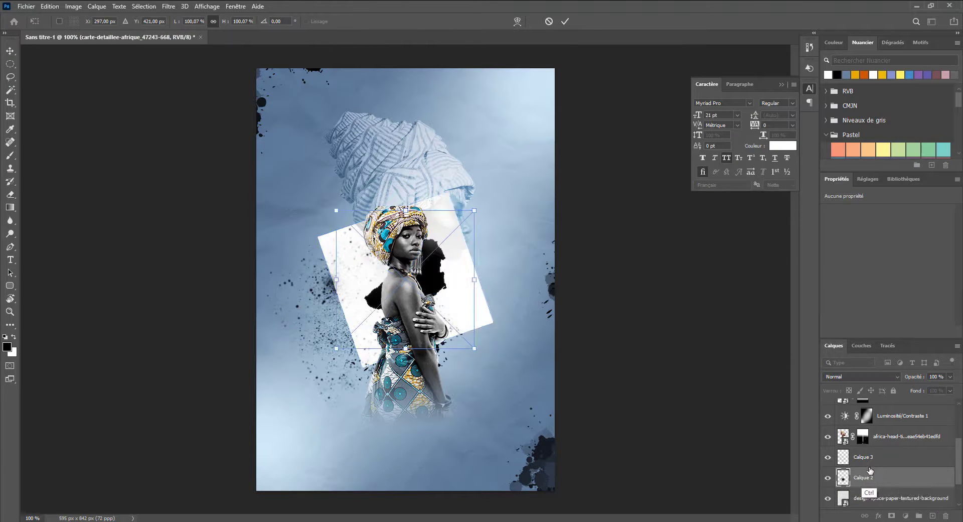
pyautogui.moveTo(884, 480); pyautogui.dragTo(896, 404)
pyautogui.moveTo(421, 298); pyautogui.dragTo(417, 175)
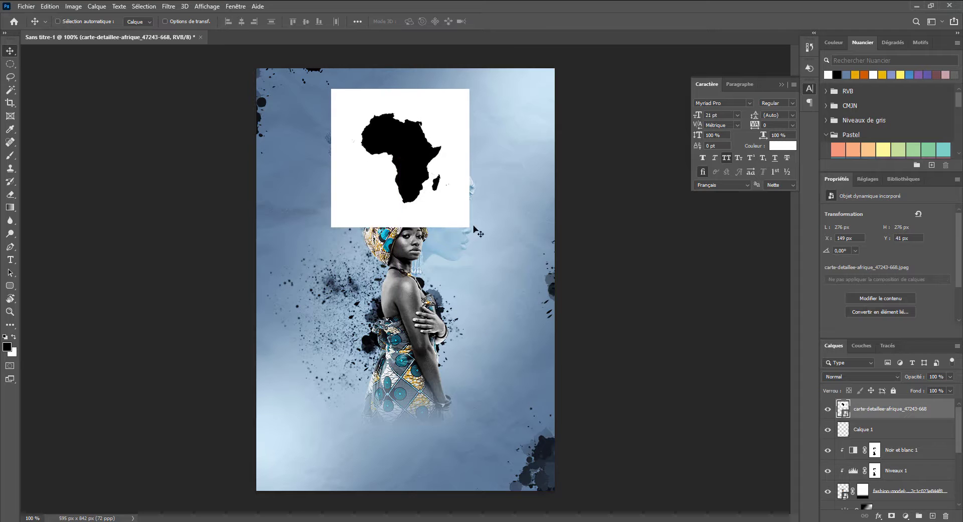
# Step: Select the map image's white background with the Magic Wand, invert the selection and use it to mask the map layer to Africa
pyautogui.press('w')
pyautogui.click(472, 214)
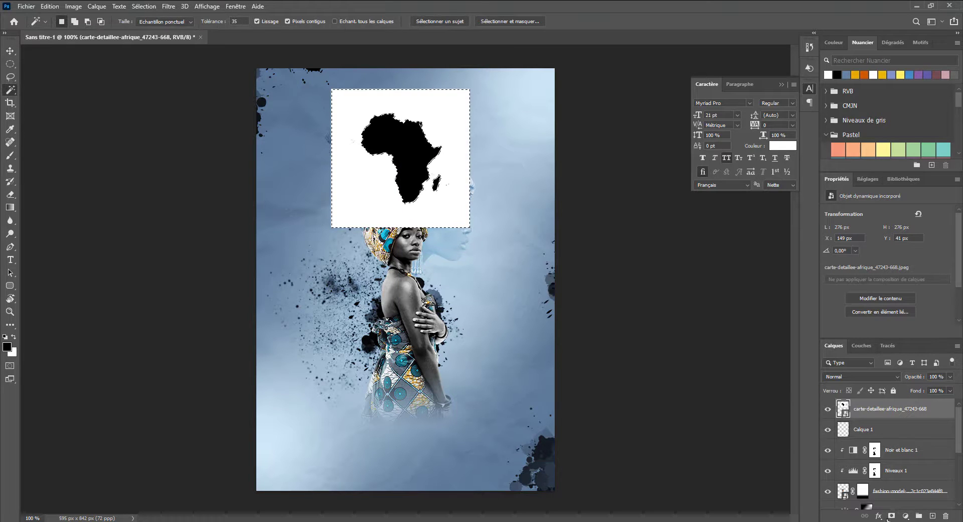
pyautogui.click(893, 514)
pyautogui.hotkey('ctrl', 'z')
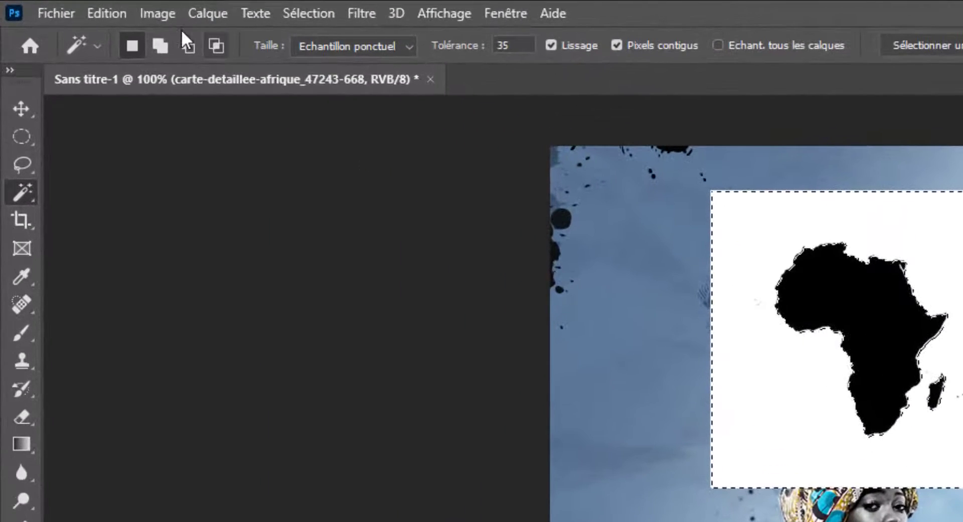
pyautogui.click(303, 14)
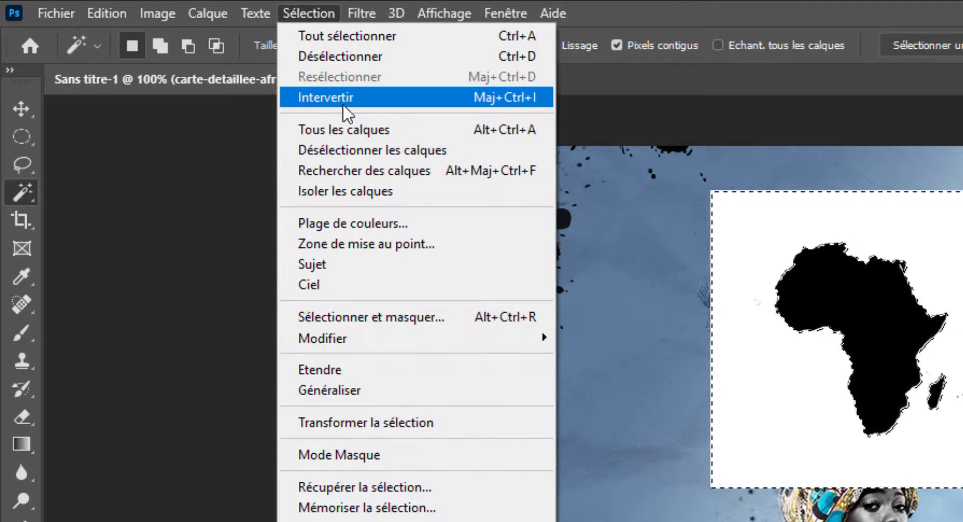
pyautogui.click(354, 98)
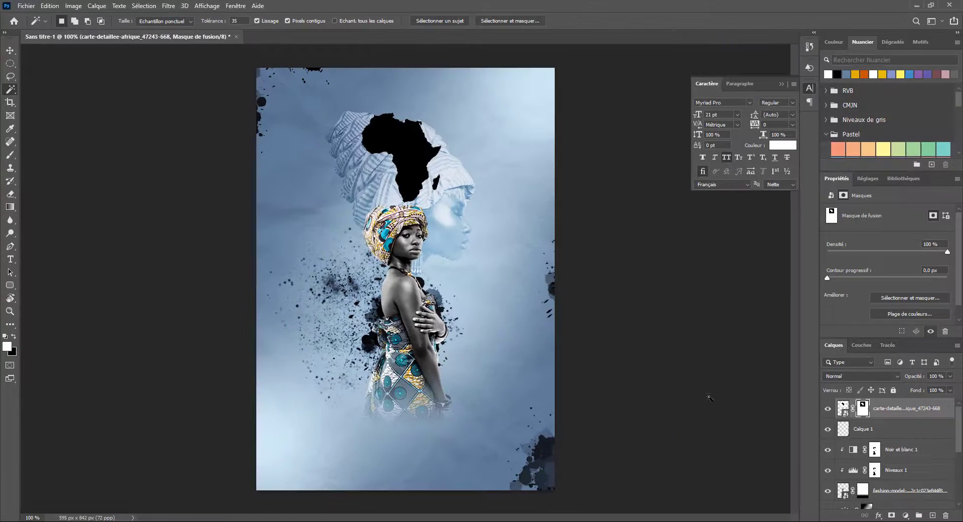
# Step: Scale the Africa map down to about 62 × 62 px and place it near the poster's upper edge at X 249, Y 12 px
pyautogui.hotkey('ctrl', 't')
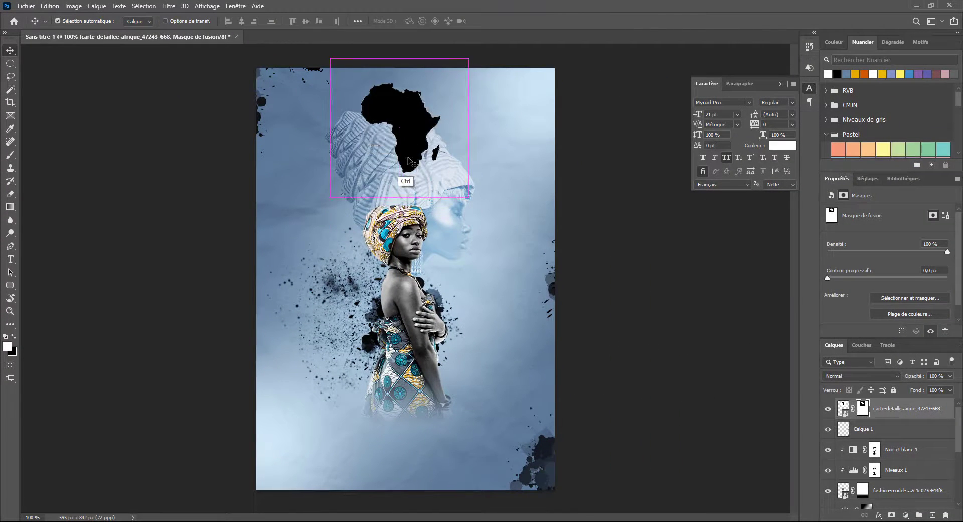
pyautogui.moveTo(467, 203); pyautogui.dragTo(393, 92)
pyautogui.press('Return')
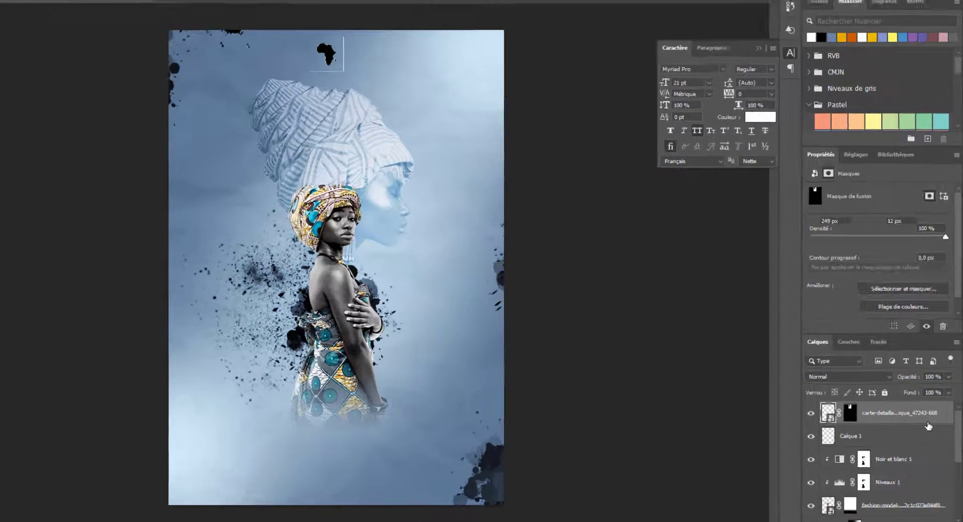
# Step: Apply a white Incrustation couleur effect to the Africa map layer
pyautogui.doubleClick(933, 418)
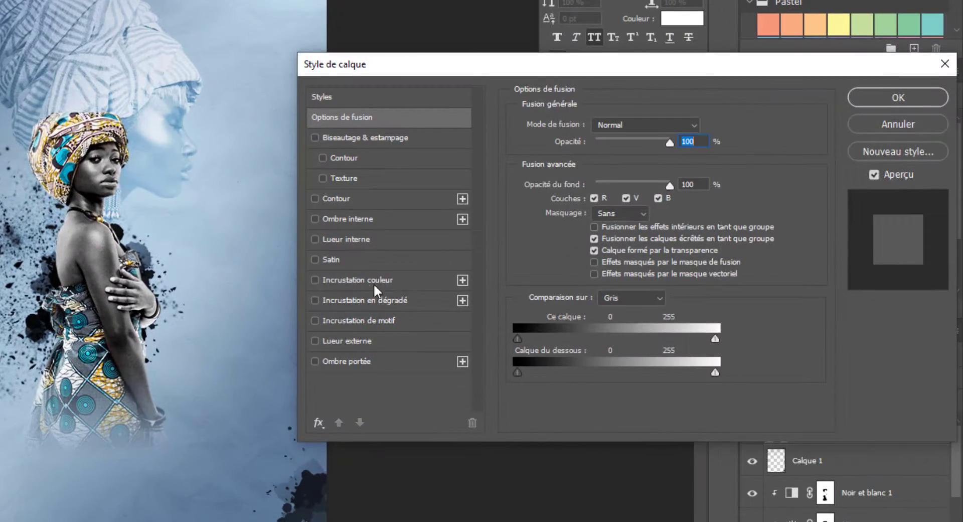
pyautogui.click(585, 316)
pyautogui.click(895, 97)
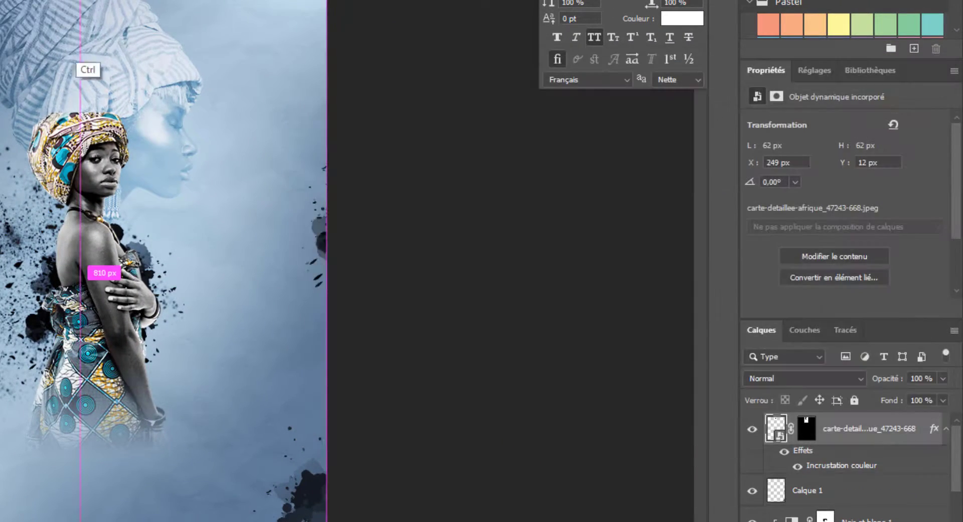
# Step: Erase the leftover thin border lines around the Africa map on its layer mask
pyautogui.moveTo(74, 3); pyautogui.dragTo(240, 133)
pyautogui.moveTo(572, 159); pyautogui.dragTo(567, 280)
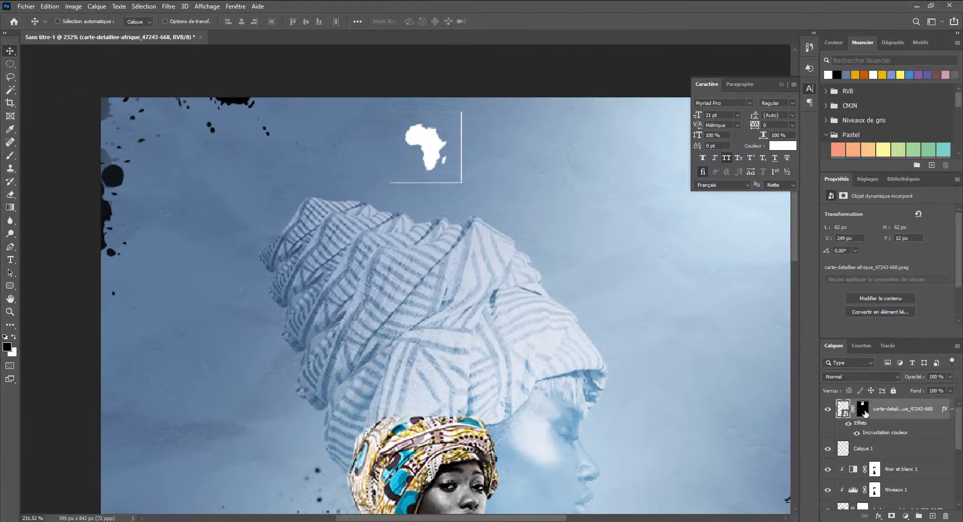
pyautogui.click(863, 409)
pyautogui.press('e')
pyautogui.press('x')
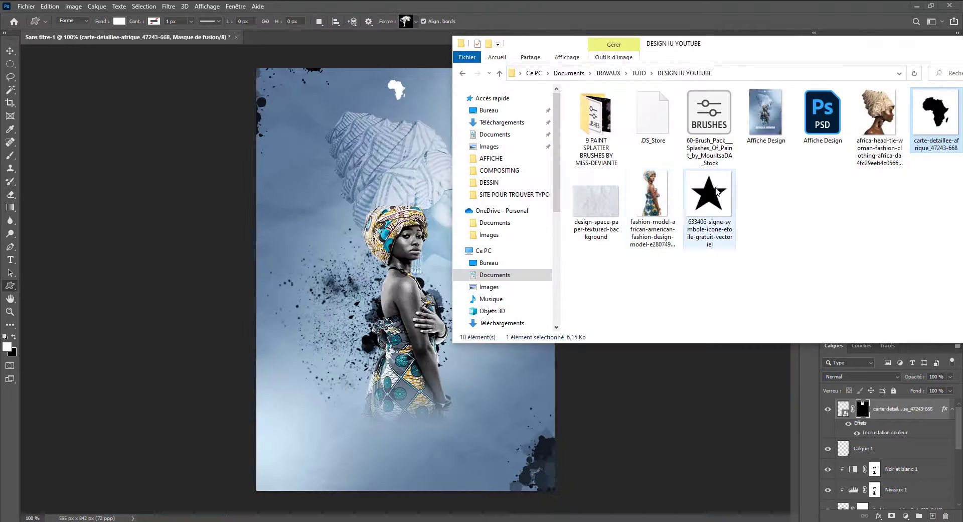
# Step: Place the 633406-signe-symbole-icone-etoile-gratuit-vectoriel image on the poster and rasterize its layer
pyautogui.click(412, 275)
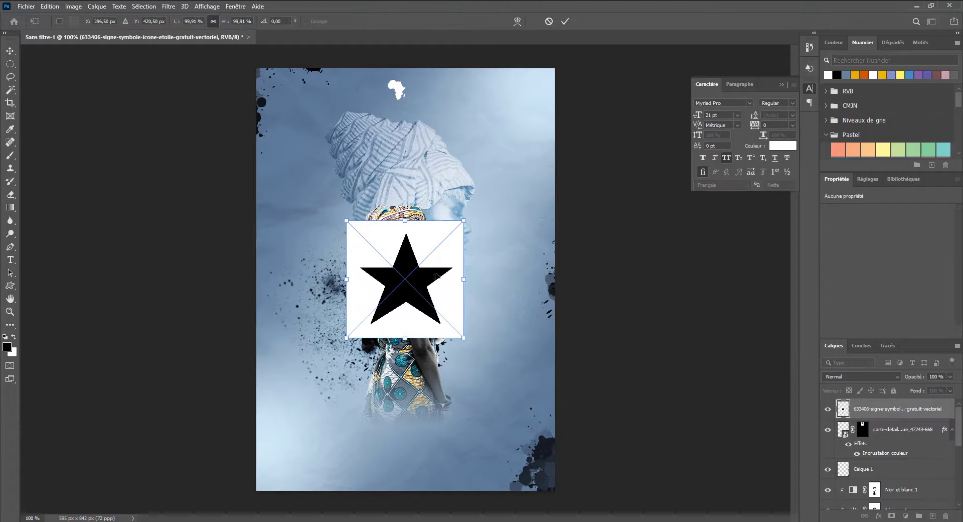
pyautogui.press('Return')
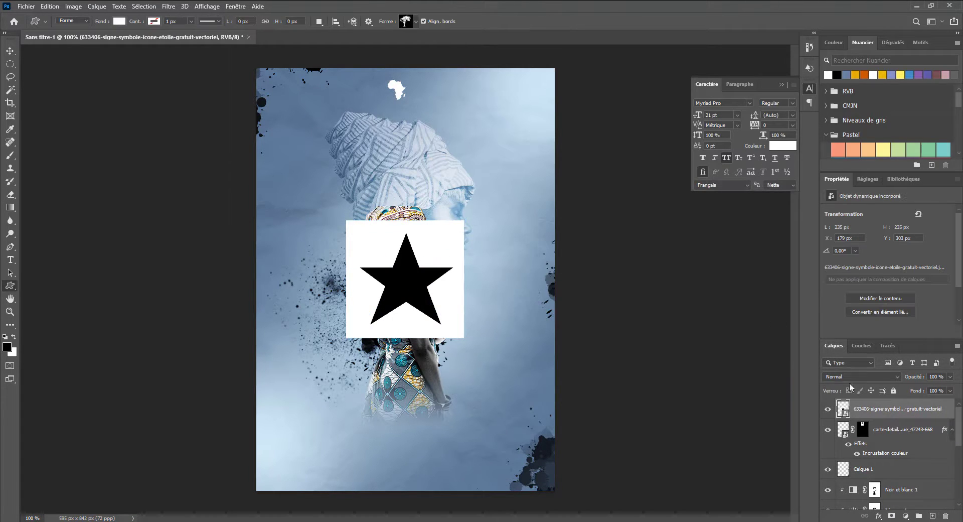
pyautogui.rightClick(897, 410)
pyautogui.click(797, 272)
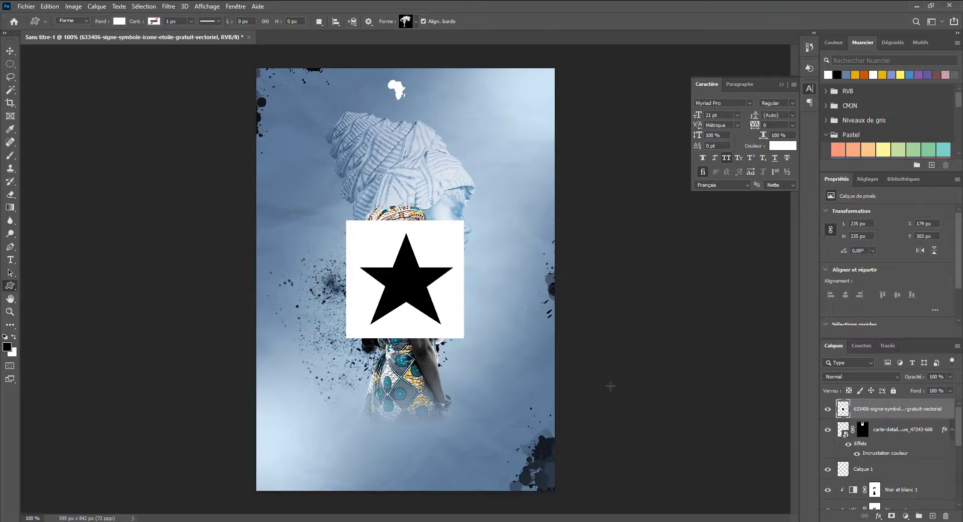
# Step: Select the white background around the black star with the Magic Wand and delete it
pyautogui.press('w')
pyautogui.click(435, 247)
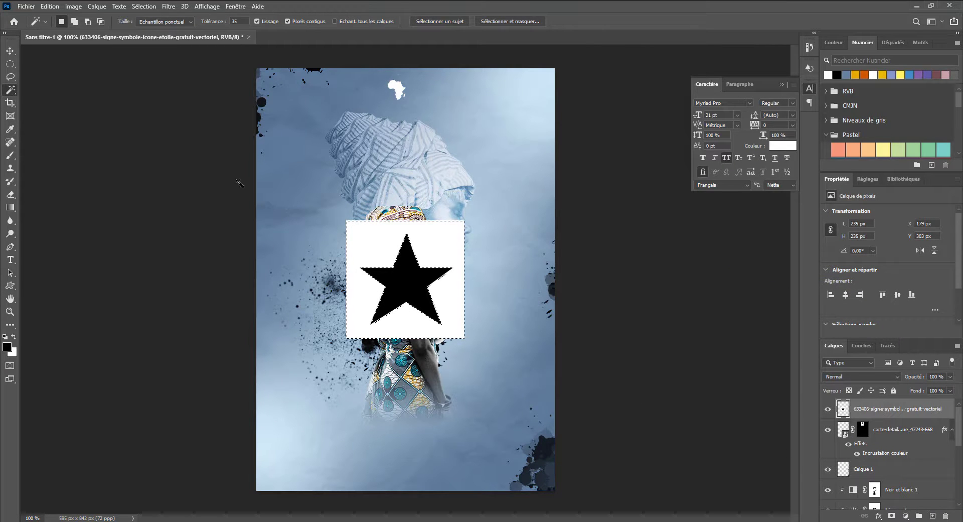
pyautogui.press('Delete')
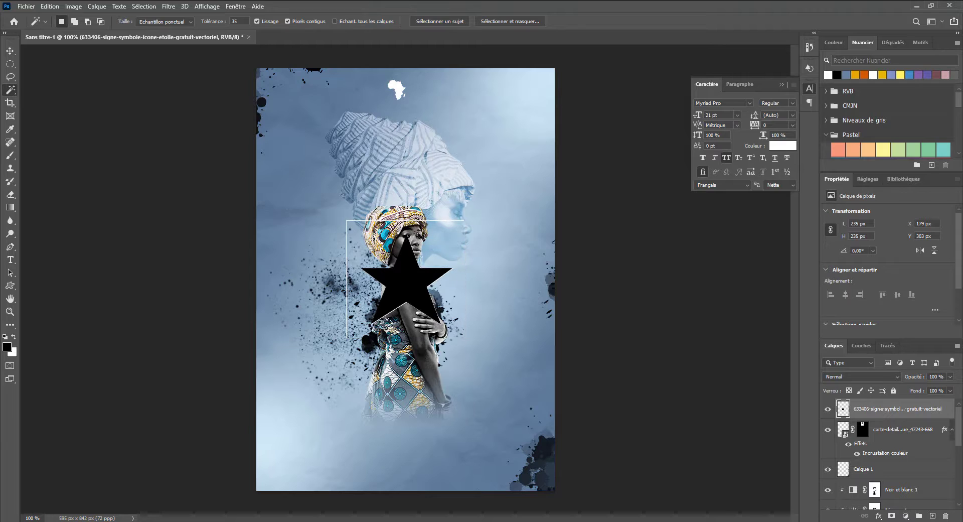
# Step: Delete the leftover border lines along the star image's left and upper edges using rectangular selections
pyautogui.click(11, 64)
pyautogui.click(56, 64)
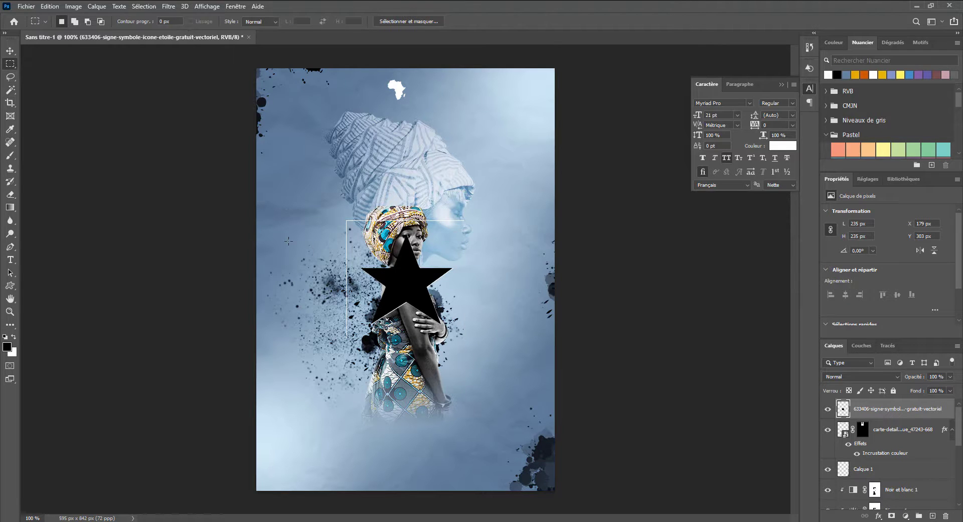
pyautogui.moveTo(341, 199); pyautogui.dragTo(355, 371)
pyautogui.press('Delete')
pyautogui.moveTo(335, 207); pyautogui.dragTo(495, 232)
pyautogui.press('Delete')
pyautogui.hotkey('ctrl', 'd')
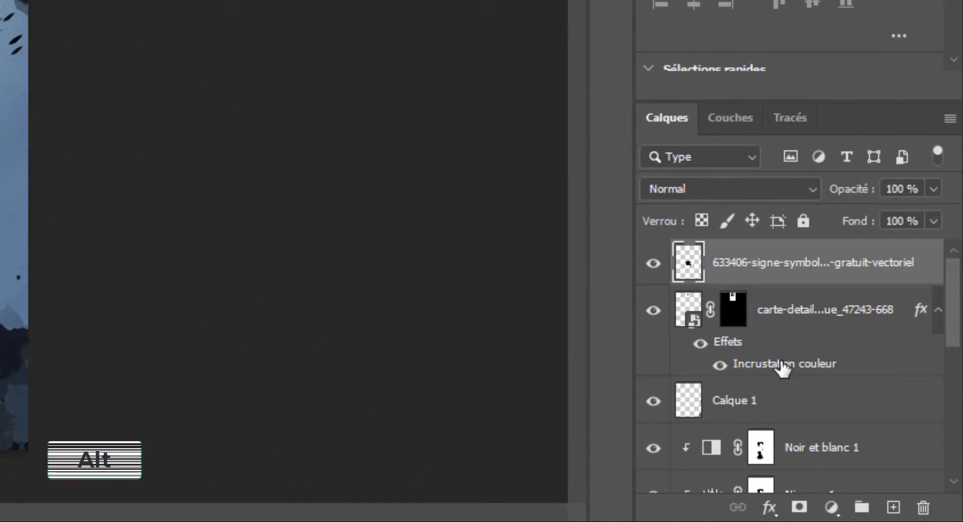
# Step: Copy the Africa map's Incrustation couleur effect onto the star layer
pyautogui.moveTo(870, 453); pyautogui.dragTo(885, 415)
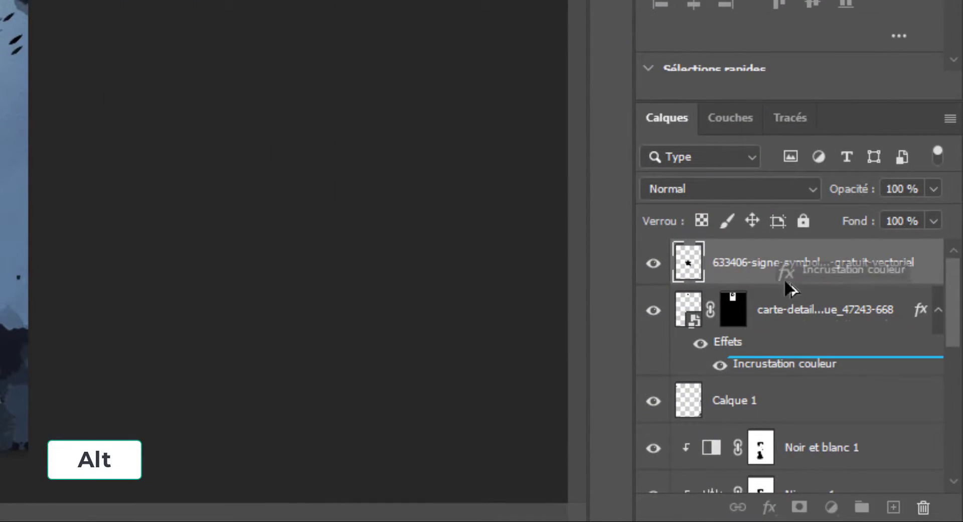
pyautogui.moveTo(786, 281); pyautogui.dragTo(787, 271)
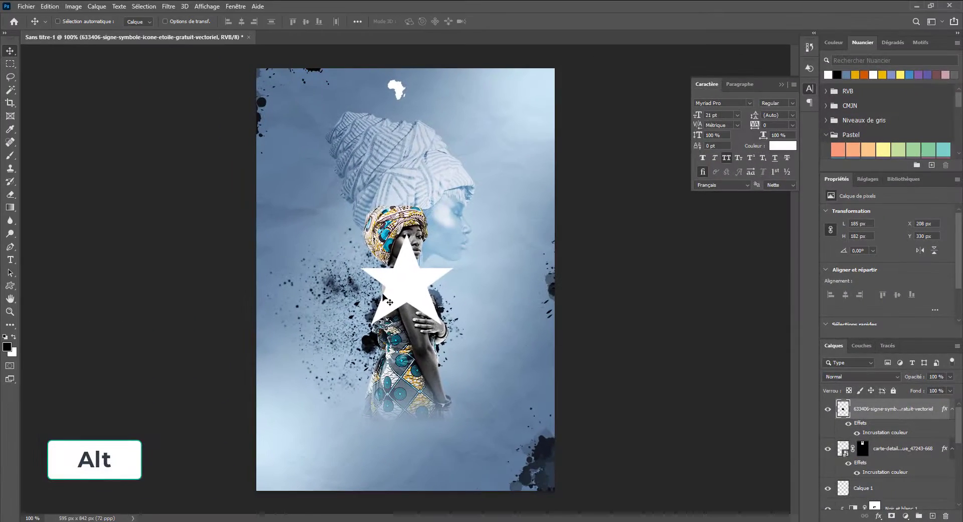
# Step: Shrink the star to about 17 × 16 px beside the Africa map and duplicate it leftward into a row of five stars
pyautogui.moveTo(416, 300); pyautogui.dragTo(370, 118)
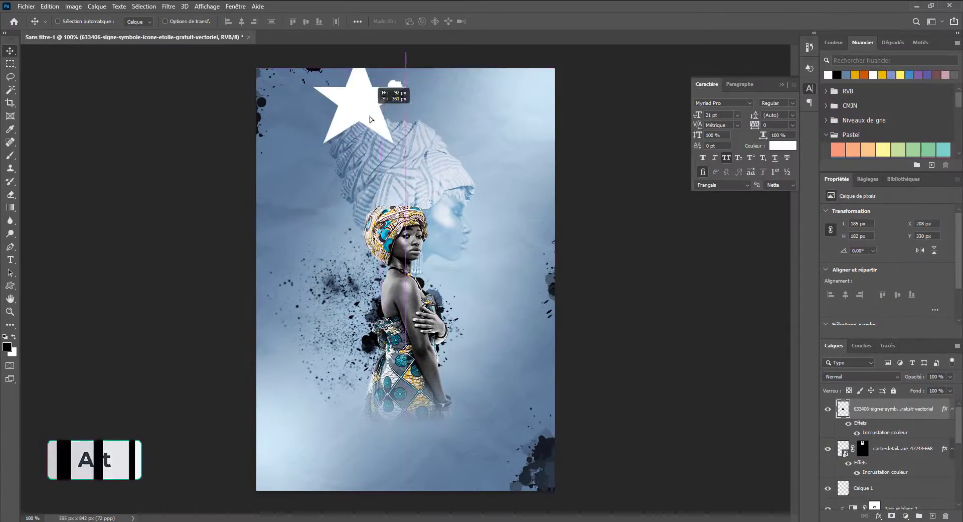
pyautogui.hotkey('ctrl', 't')
pyautogui.moveTo(406, 160); pyautogui.dragTo(390, 98)
pyautogui.press('Return')
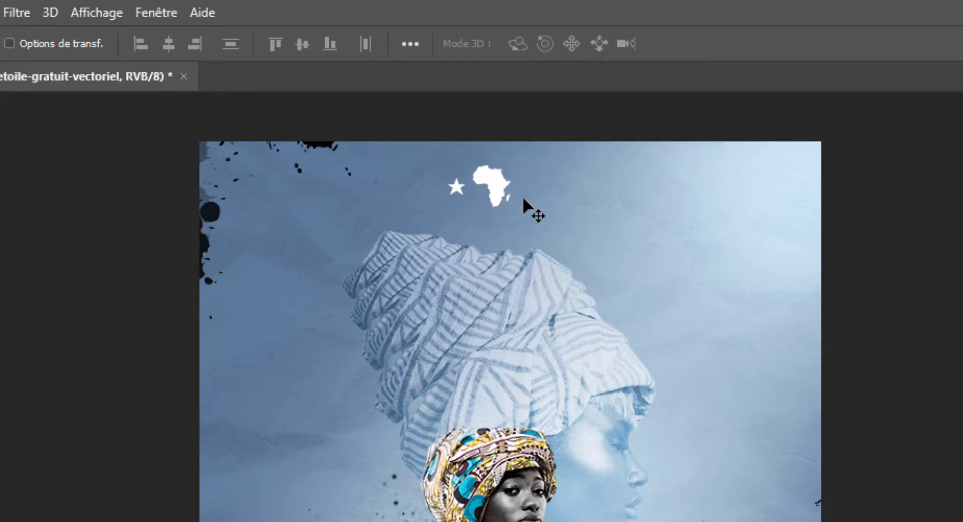
pyautogui.moveTo(450, 188); pyautogui.dragTo(437, 187)
pyautogui.moveTo(437, 186); pyautogui.dragTo(371, 182)
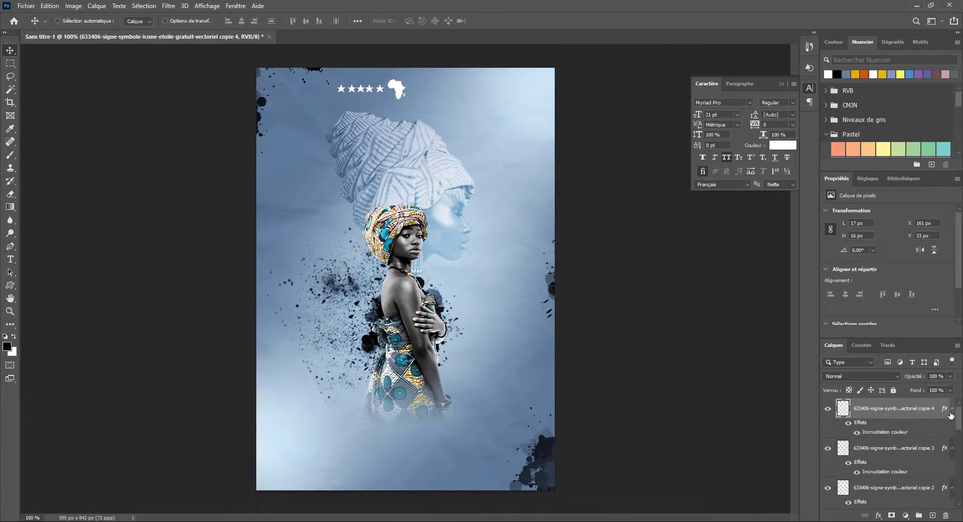
# Step: Scale the row of five star layers down slightly, keep it left of the map, and group the layers
pyautogui.click(951, 410)
pyautogui.click(952, 429)
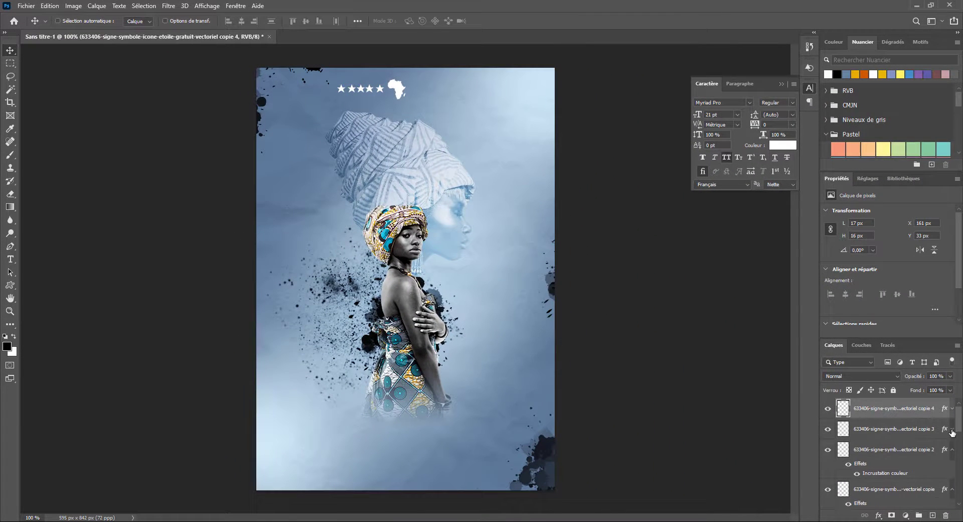
pyautogui.doubleClick(844, 180)
pyautogui.doubleClick(869, 44)
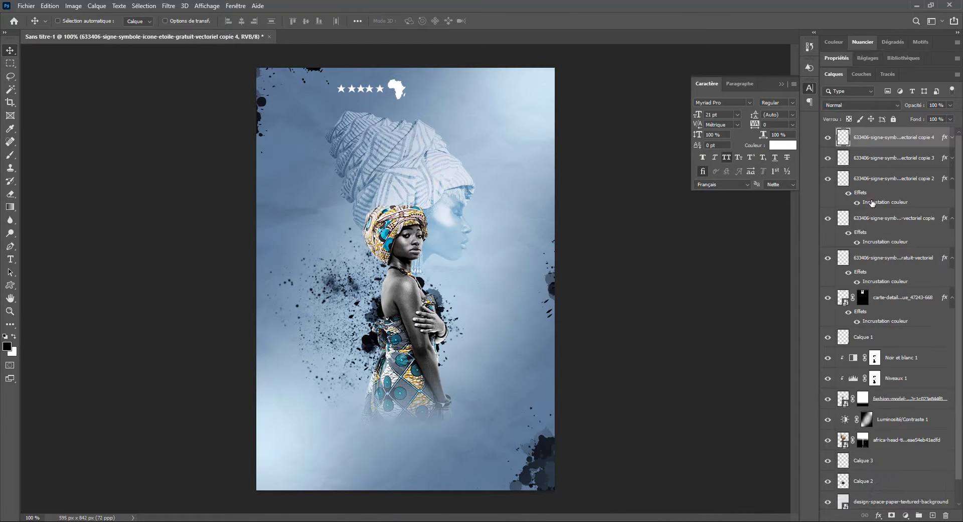
pyautogui.keyDown('shift'); pyautogui.click(878, 267); pyautogui.keyUp('shift')
pyautogui.hotkey('ctrl', 't')
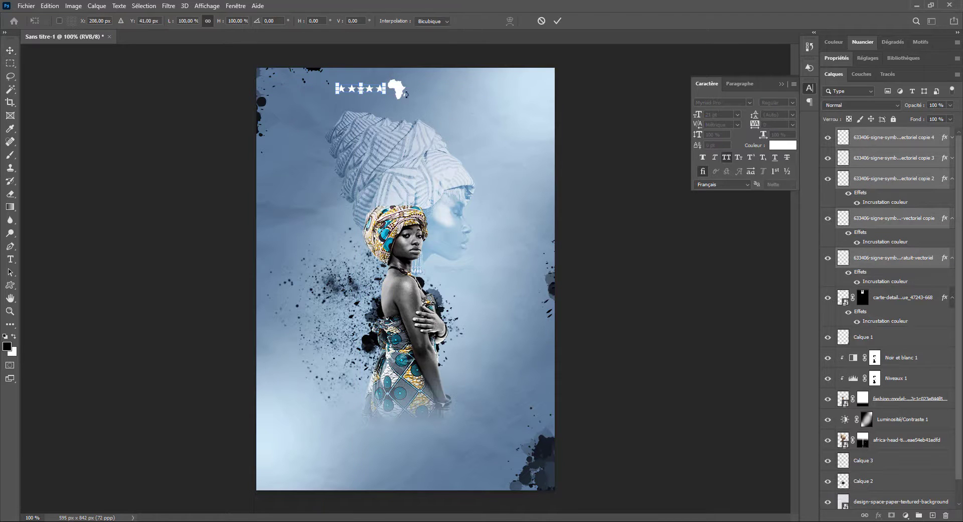
pyautogui.moveTo(385, 85); pyautogui.dragTo(368, 91)
pyautogui.press('Return')
pyautogui.click(919, 515)
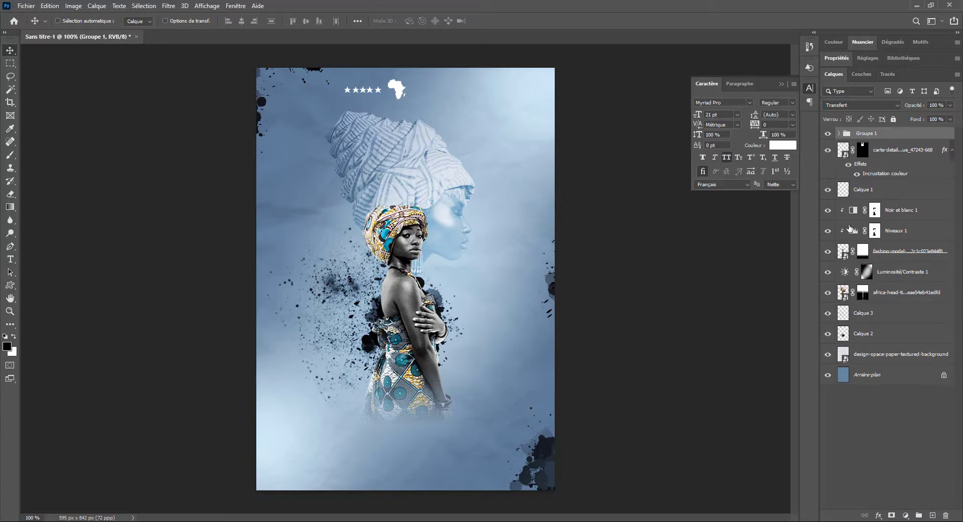
# Step: Duplicate the star group to the right of the Africa map and nest both star groups in a new group named Etoiler
pyautogui.moveTo(365, 92); pyautogui.dragTo(432, 91)
pyautogui.keyDown('shift'); pyautogui.click(867, 148); pyautogui.keyUp('shift')
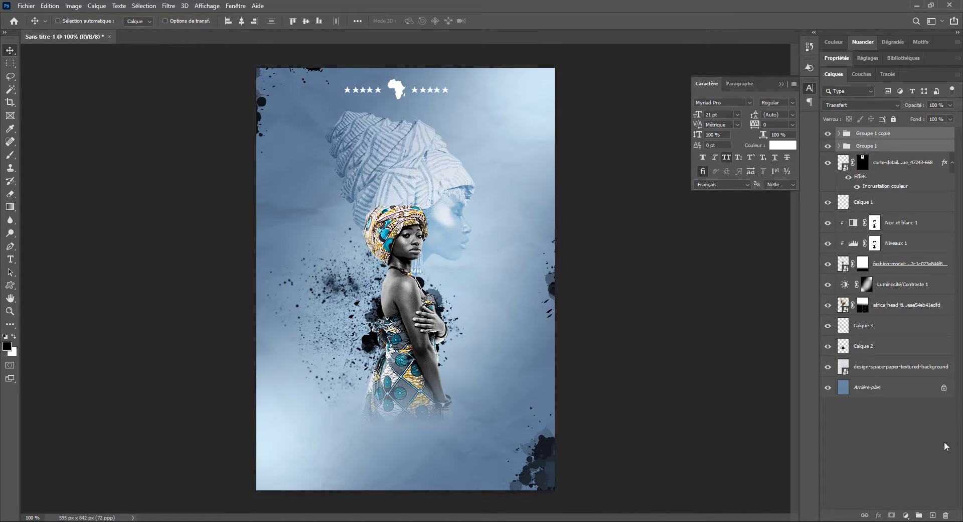
pyautogui.click(919, 515)
pyautogui.doubleClick(865, 134)
pyautogui.write('Etoiler')
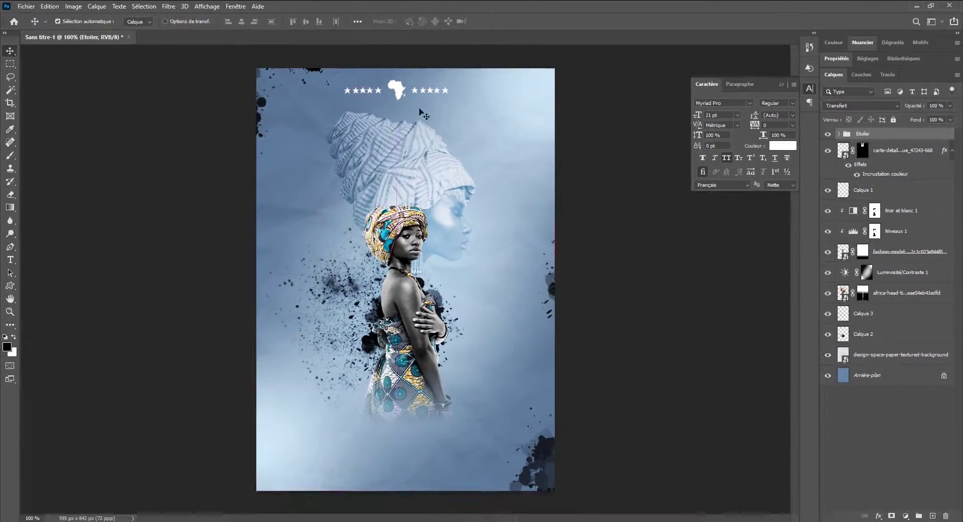
# Step: Scale the Etoiler group down slightly from its left end
pyautogui.hotkey('ctrl', 't')
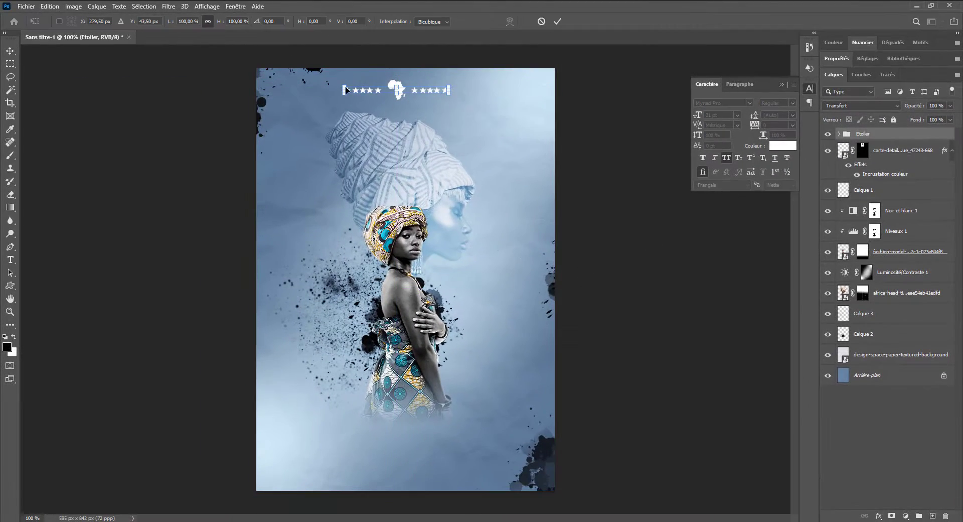
pyautogui.moveTo(343, 85); pyautogui.dragTo(350, 85)
pyautogui.press('Return')
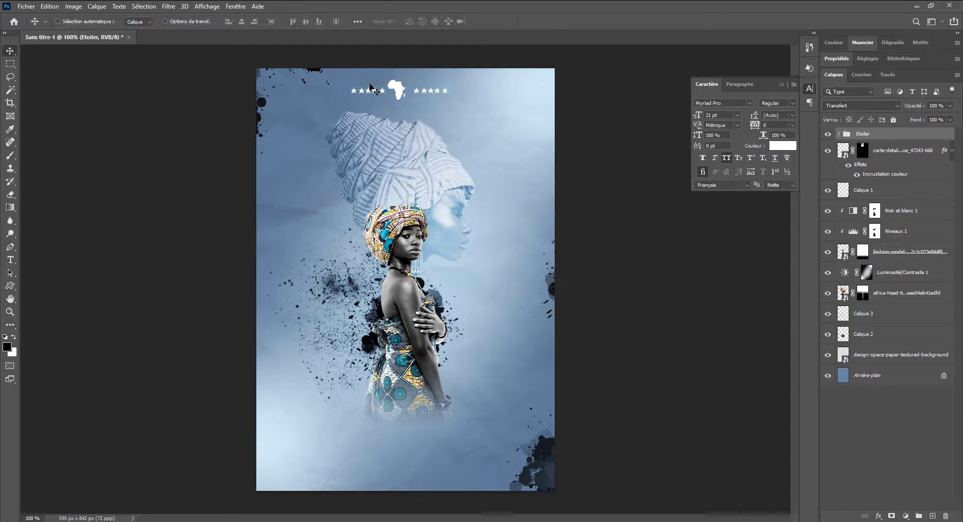
# Step: Move the Africa map layer into the Etoiler group and scale the whole emblem down near the poster's upper edge
pyautogui.moveTo(887, 152); pyautogui.dragTo(885, 134)
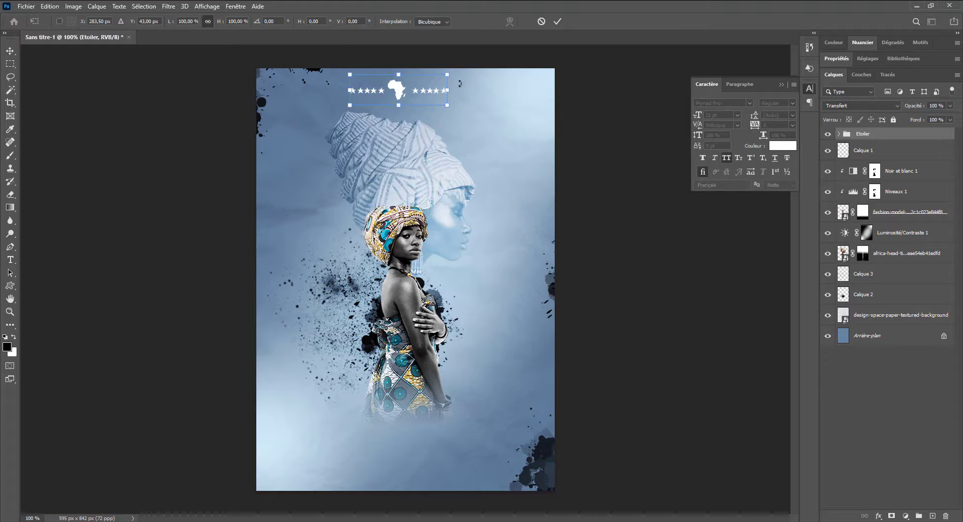
pyautogui.moveTo(447, 74); pyautogui.dragTo(418, 94)
pyautogui.press('Return')
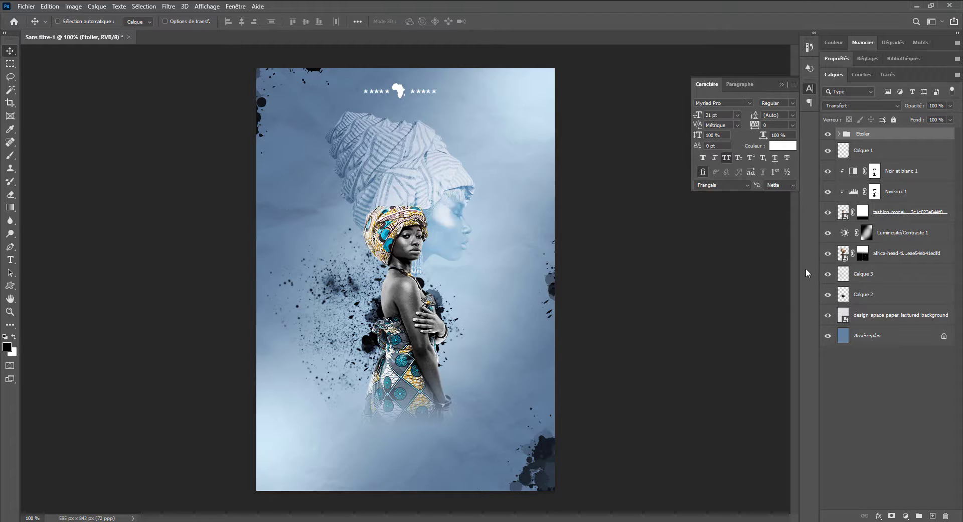
# Step: Add the text AFRICAN WOMAN in Myriad Pro below the model, near the poster's lower edge
pyautogui.press('t')
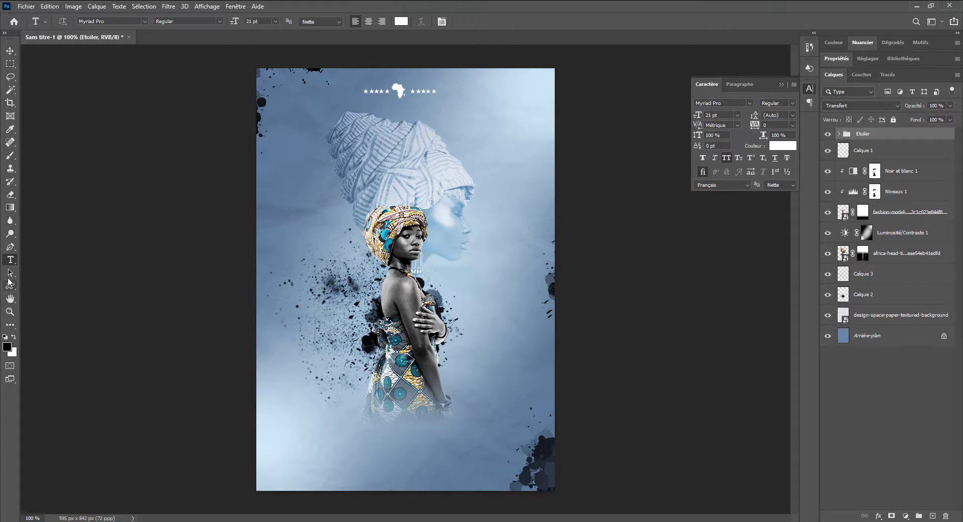
pyautogui.click(333, 444)
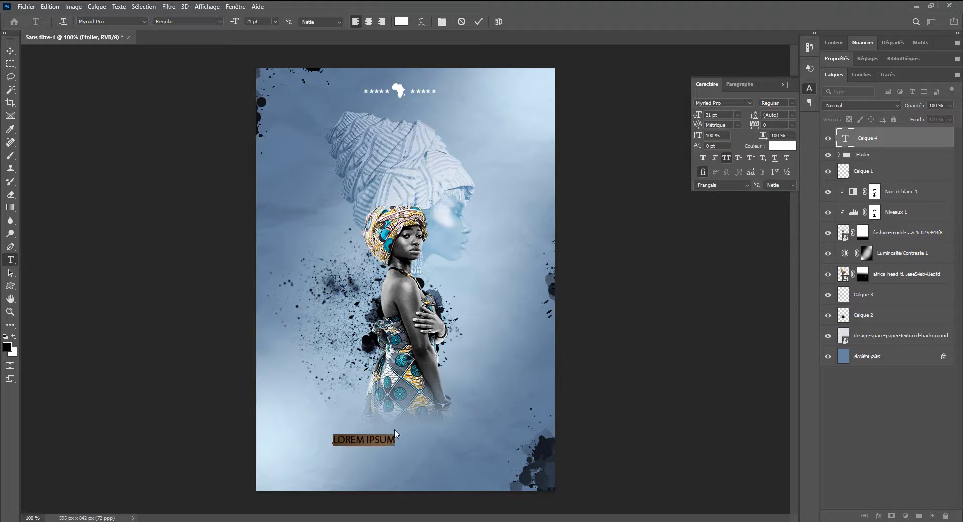
pyautogui.write('AFRICAN')
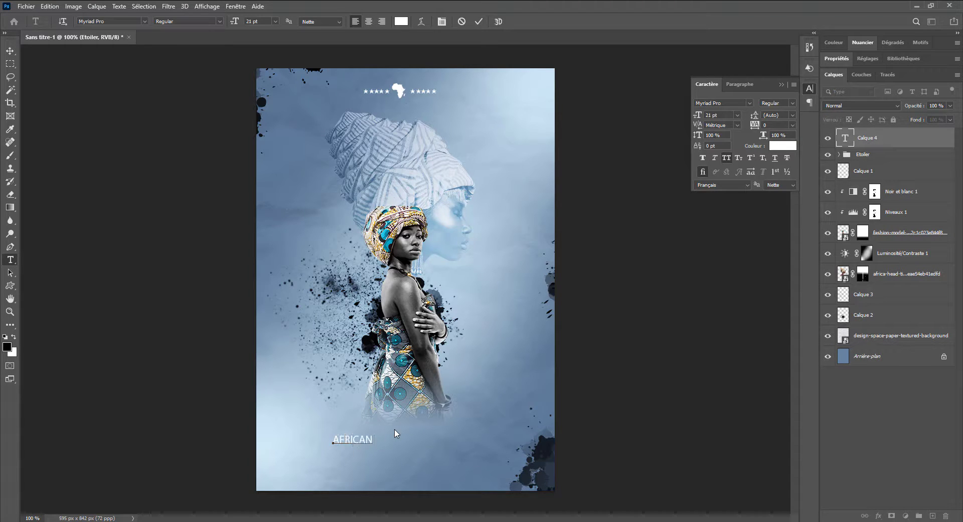
pyautogui.write(' WOMAN')
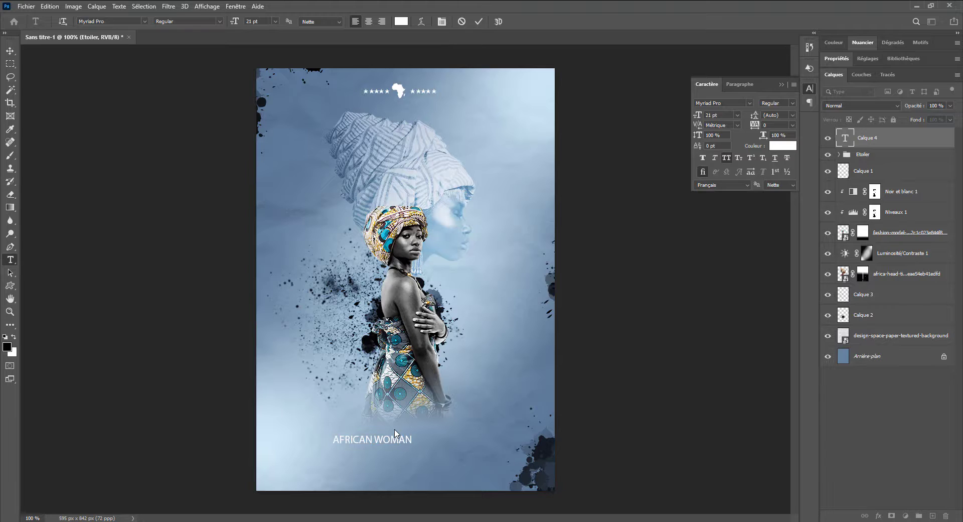
pyautogui.hotkey('ctrl', 'Return')
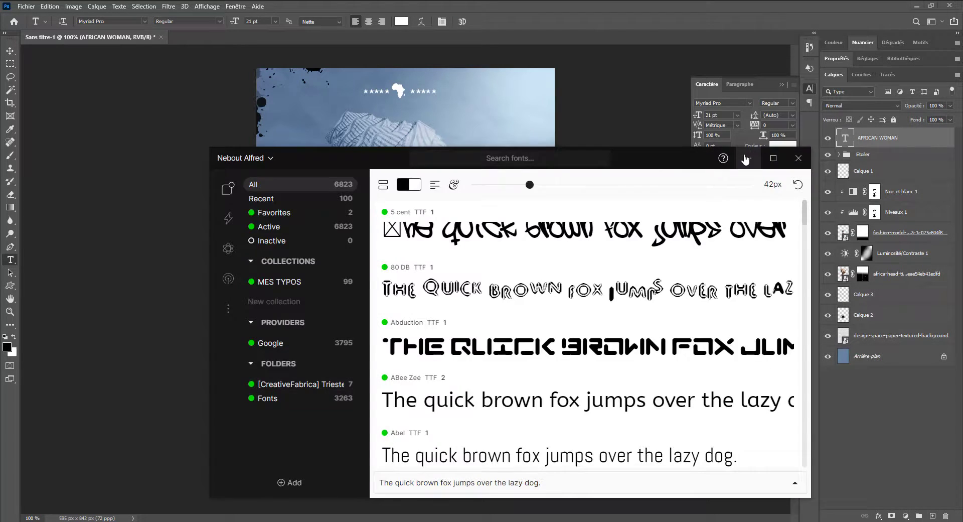
# Step: Dismiss the font manager window and scale the AFRICAN WOMAN text up to about 38 pt
pyautogui.click(746, 157)
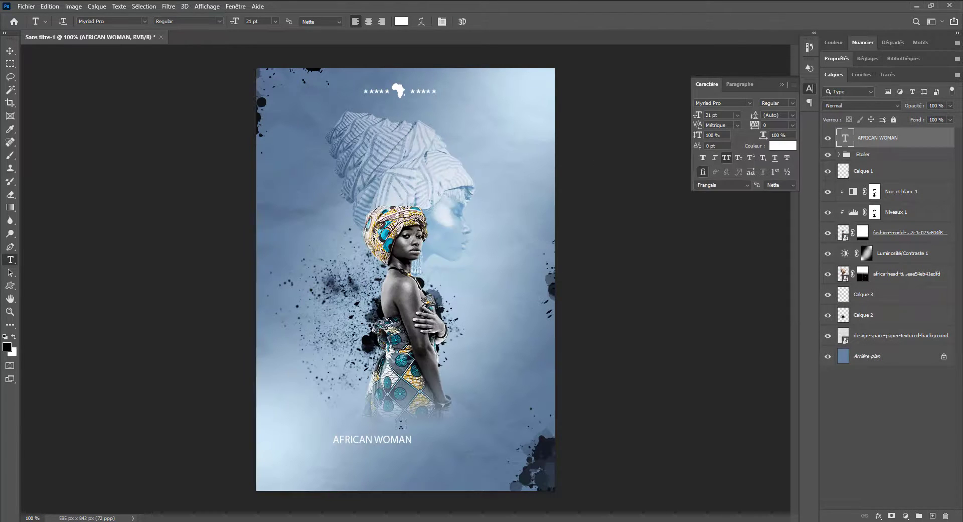
pyautogui.hotkey('ctrl', 't')
pyautogui.moveTo(412, 434); pyautogui.dragTo(479, 406)
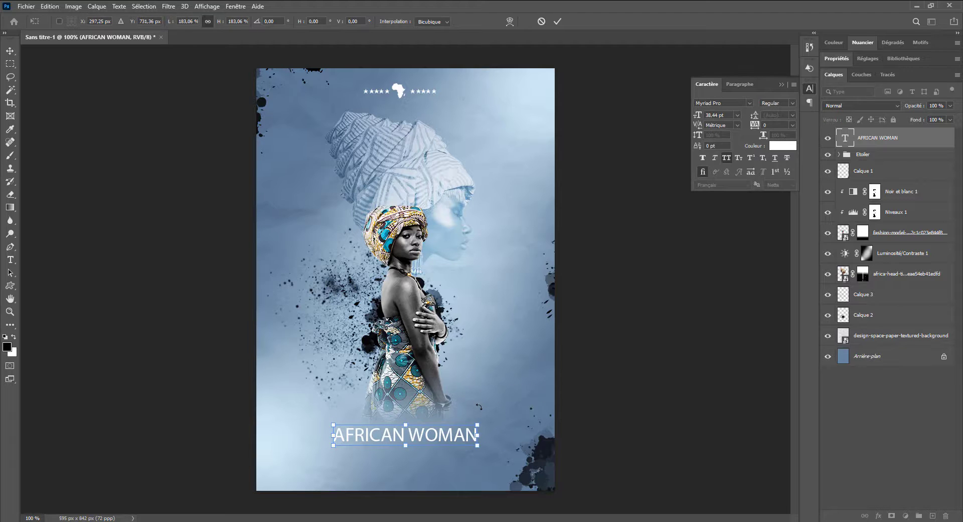
pyautogui.press('Return')
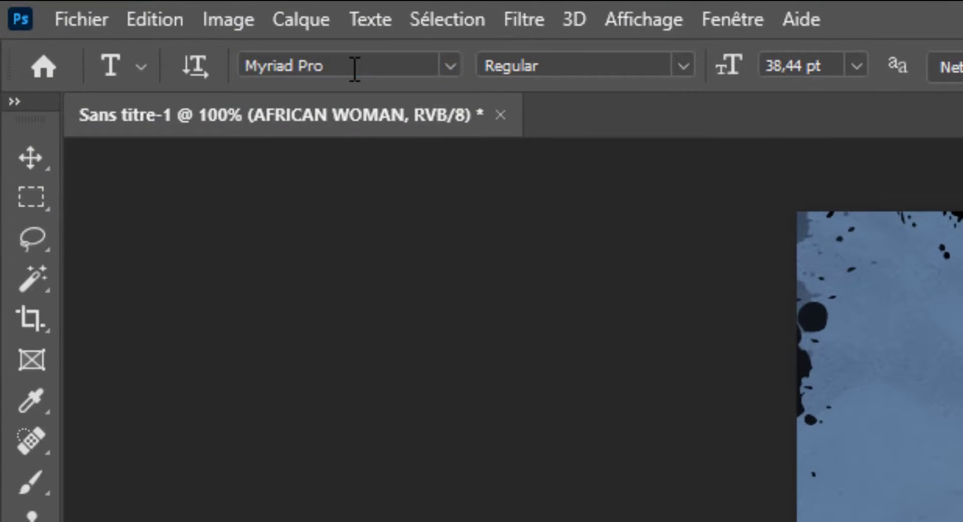
# Step: Set the AFRICAN WOMAN text in the Bebas font and enlarge it to about 55 pt, roughly centred under the model
pyautogui.click(114, 22)
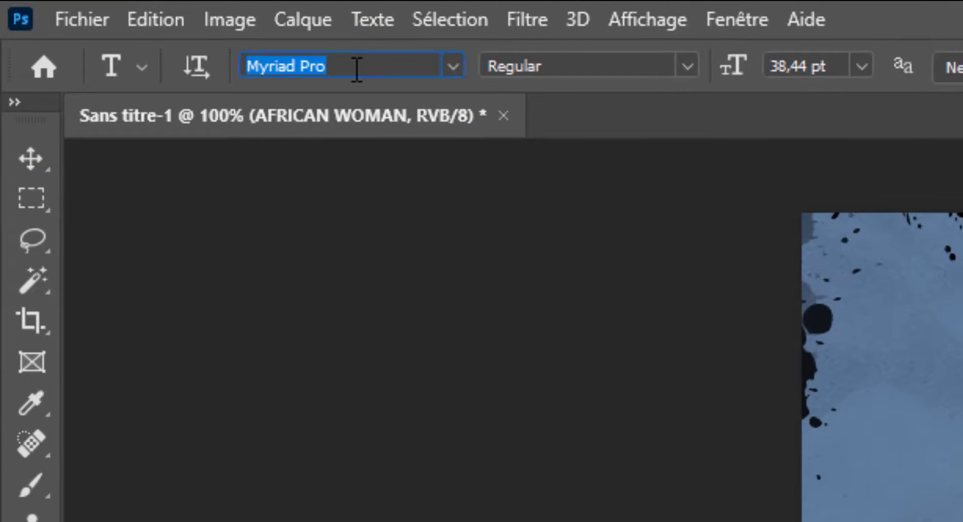
pyautogui.write('beba')
pyautogui.click(585, 167)
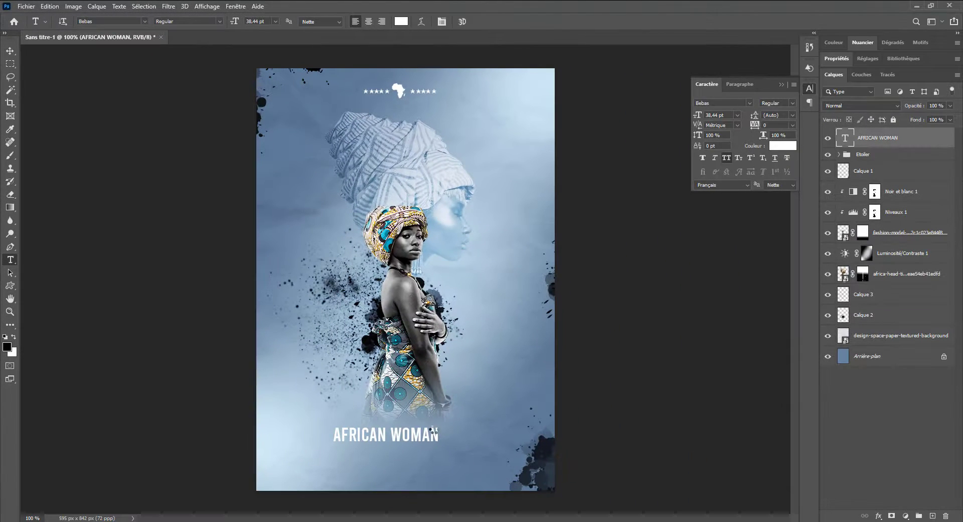
pyautogui.hotkey('ctrl', 't')
pyautogui.moveTo(438, 424)
pyautogui.mouseDown()
pyautogui.moveTo(480, 406)
pyautogui.moveTo(449, 438)
pyautogui.mouseUp()
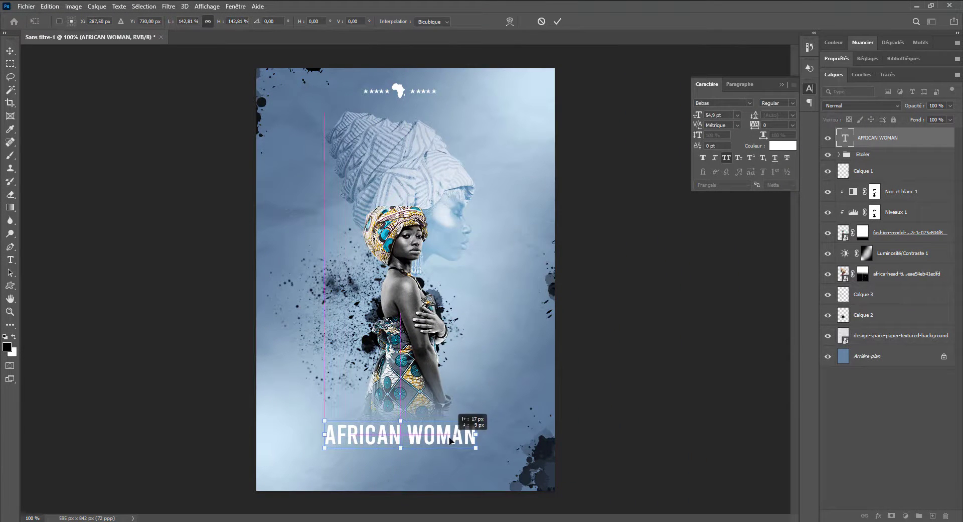
pyautogui.press('Return')
# Step: Draw a thin white rectangle about 314 by 3 px under AFRICAN WOMAN and nudge it slightly down and left
pyautogui.click(10, 286)
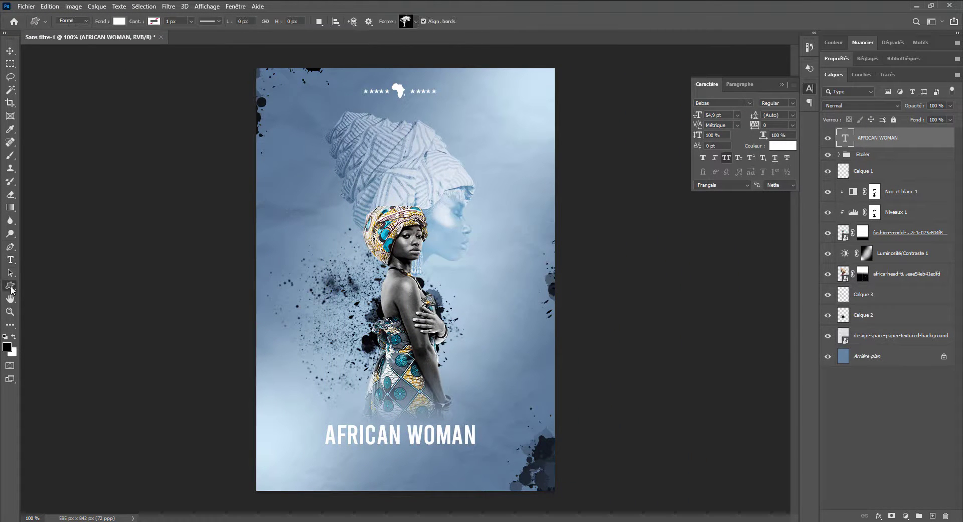
pyautogui.click(54, 287)
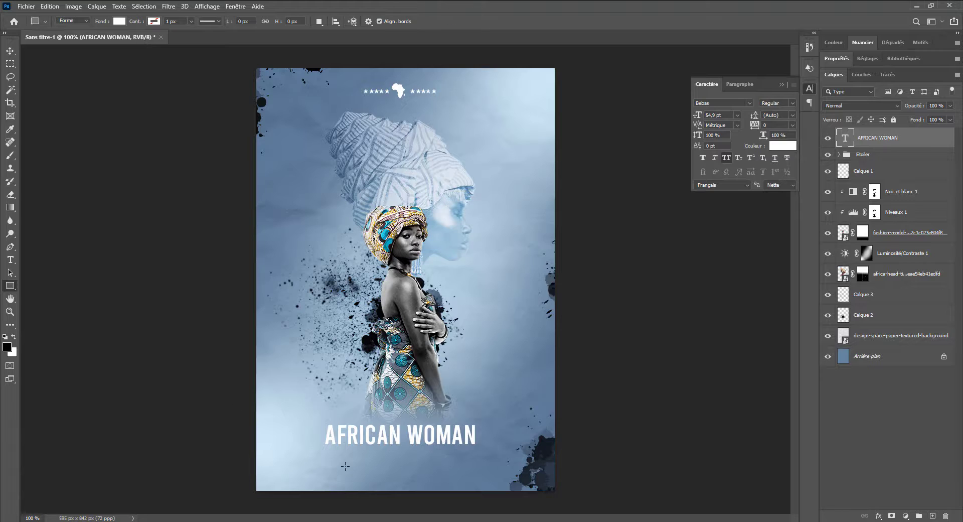
pyautogui.moveTo(324, 445); pyautogui.dragTo(482, 446)
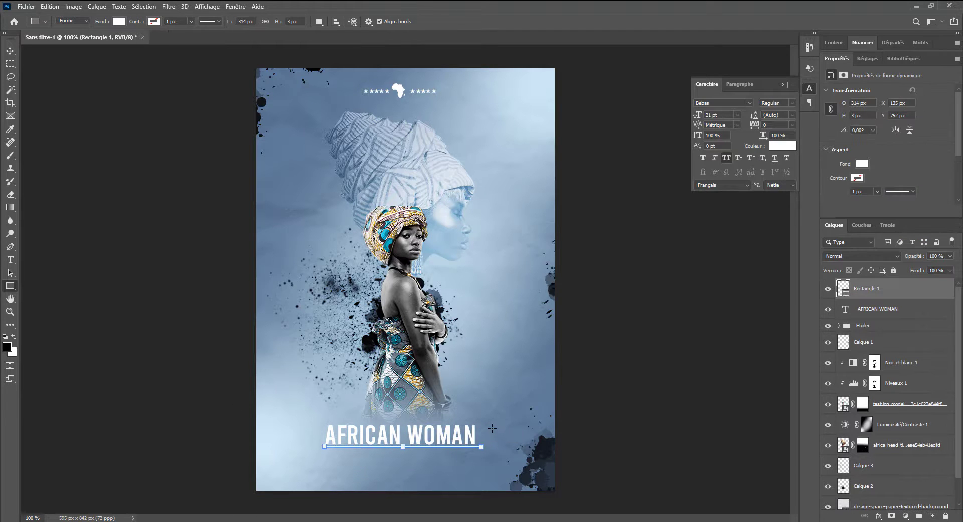
pyautogui.press('v')
pyautogui.press('Left')
pyautogui.press('Left')
pyautogui.press('Down')
pyautogui.press('Down')
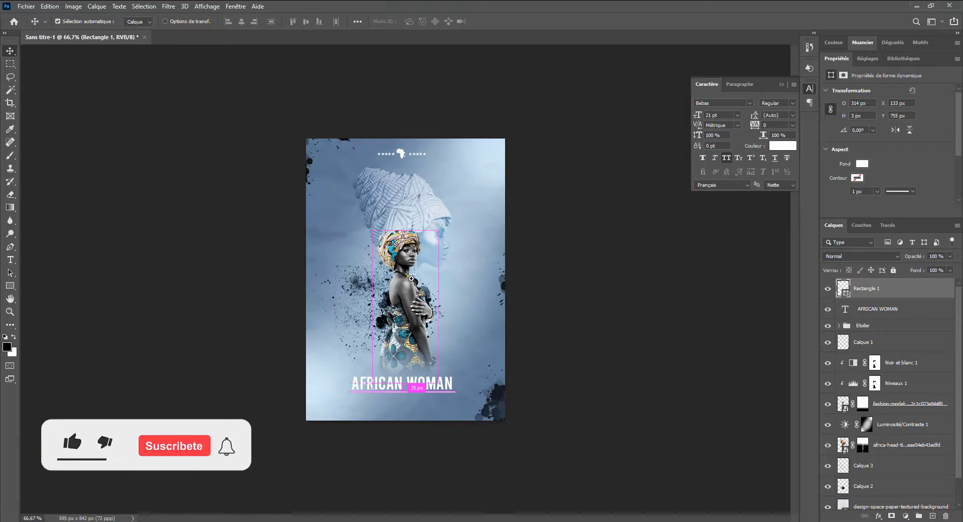
# Step: Add a separate text line reading SAMEDI below the left part of the white underline
pyautogui.press('t')
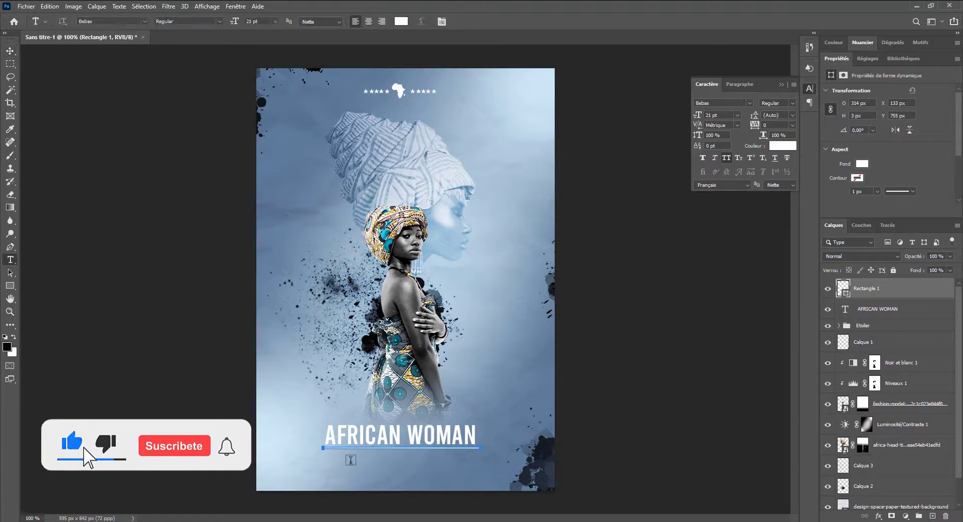
pyautogui.keyDown('ctrl'); pyautogui.click(420, 437); pyautogui.keyUp('ctrl')
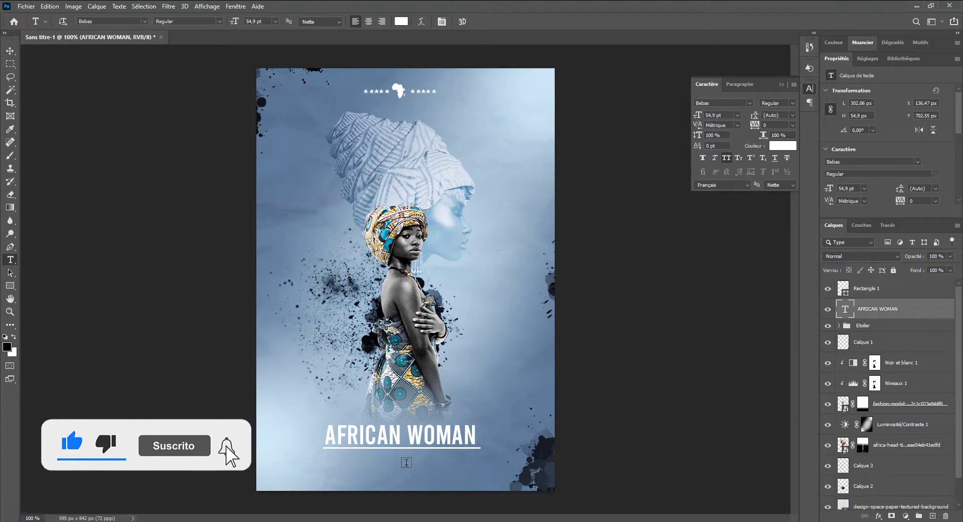
pyautogui.click(349, 462)
pyautogui.write('SAM')
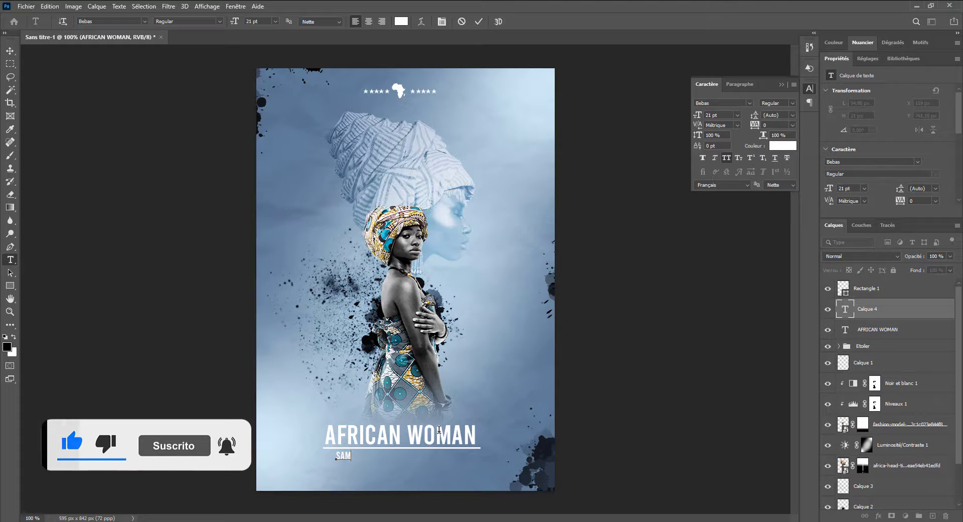
pyautogui.write('EDI')
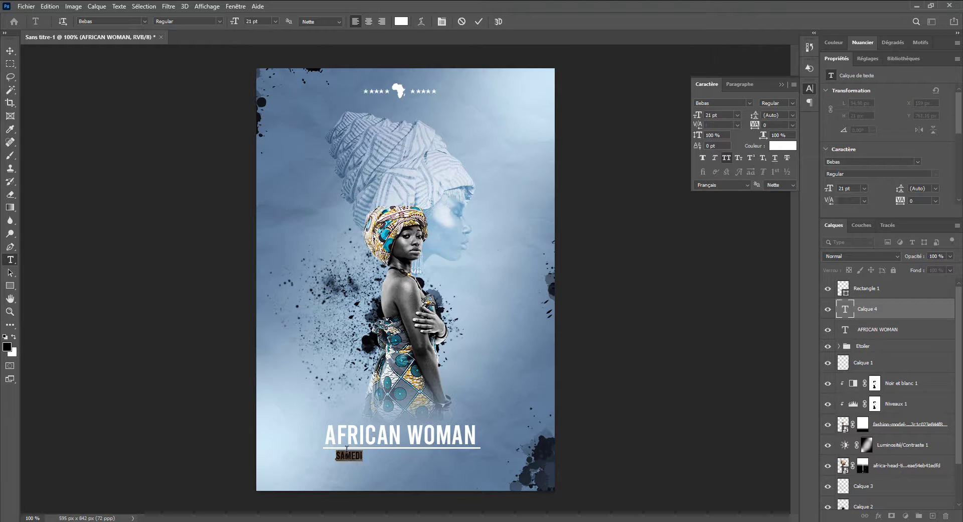
# Step: Set the SAMEDI text in Agency FB with a tracking of 400
pyautogui.click(145, 21)
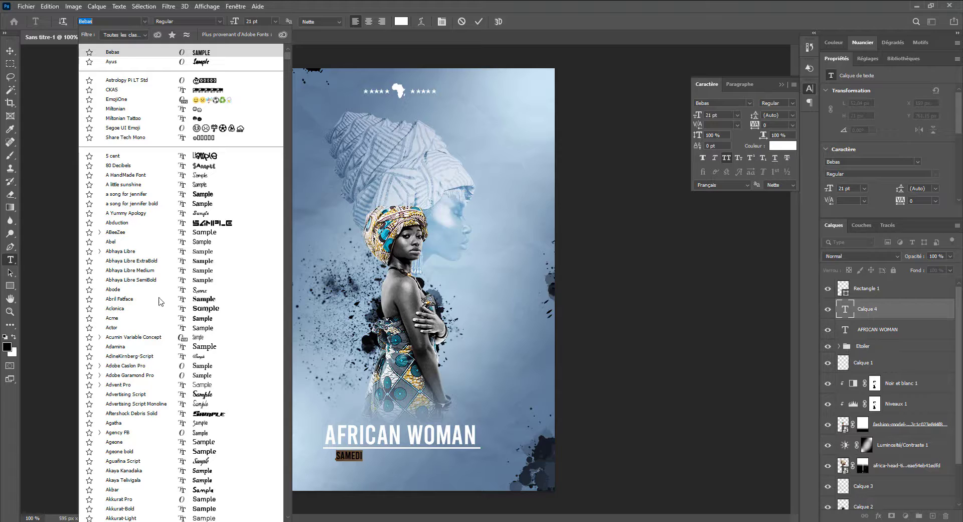
pyautogui.click(200, 432)
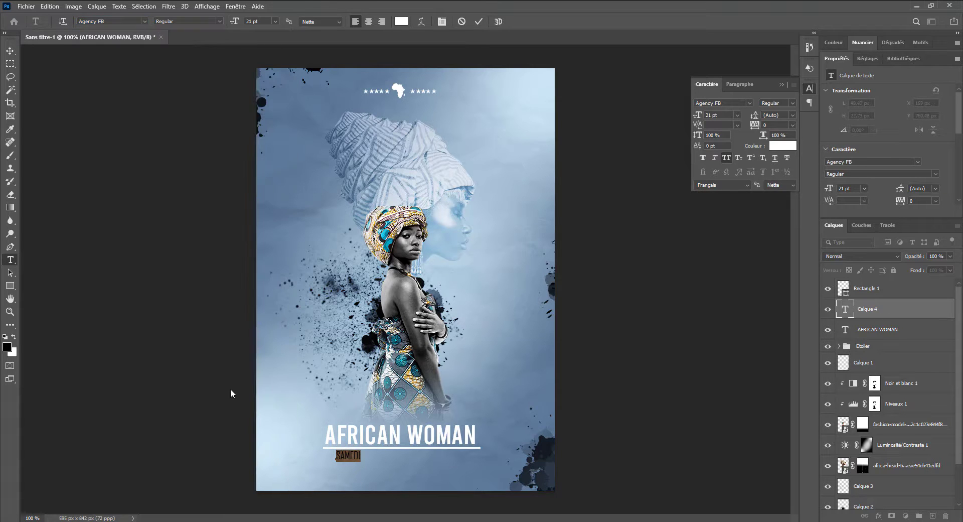
pyautogui.moveTo(775, 125); pyautogui.dragTo(733, 124)
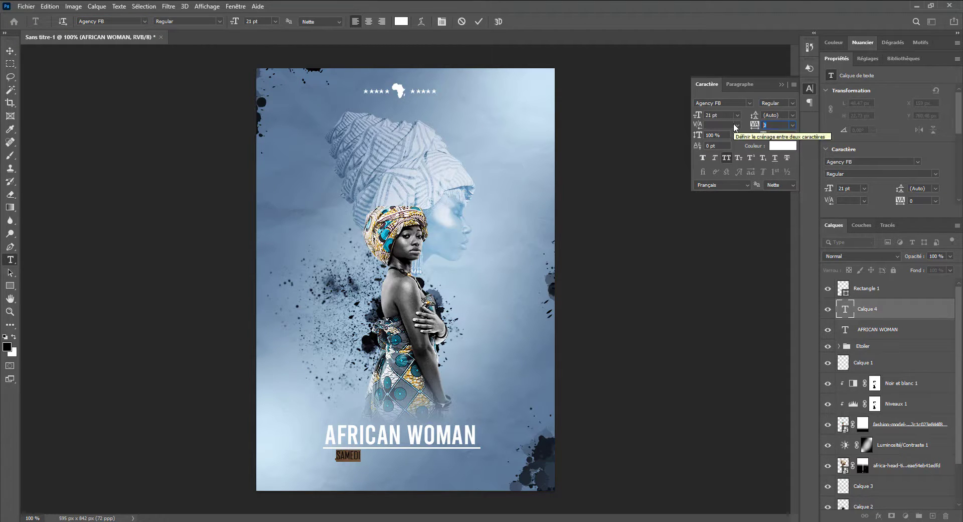
pyautogui.write('500')
pyautogui.press('Return')
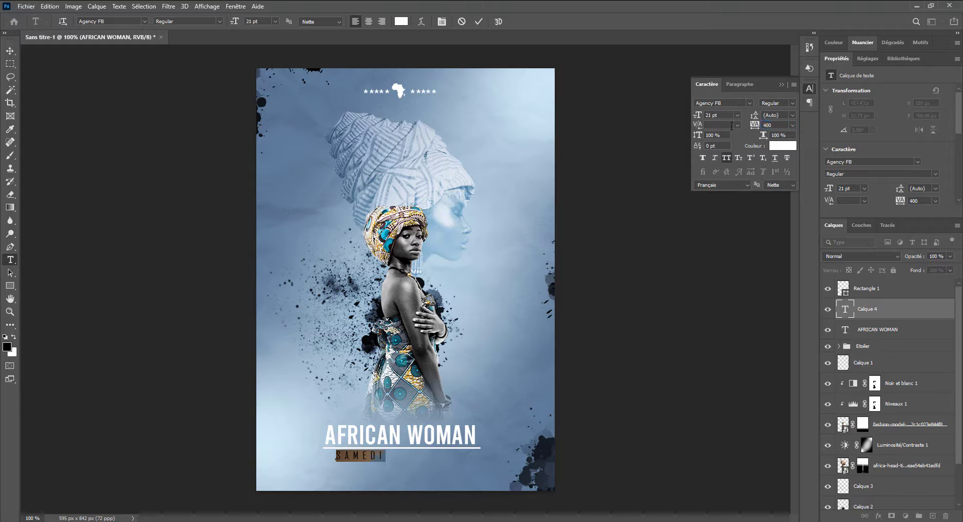
# Step: Scale the SAMEDI text down to about 15 pt and align it with the underline's left end
pyautogui.hotkey('ctrl', 'Return')
pyautogui.hotkey('ctrl', 't')
pyautogui.moveTo(386, 462); pyautogui.dragTo(372, 454)
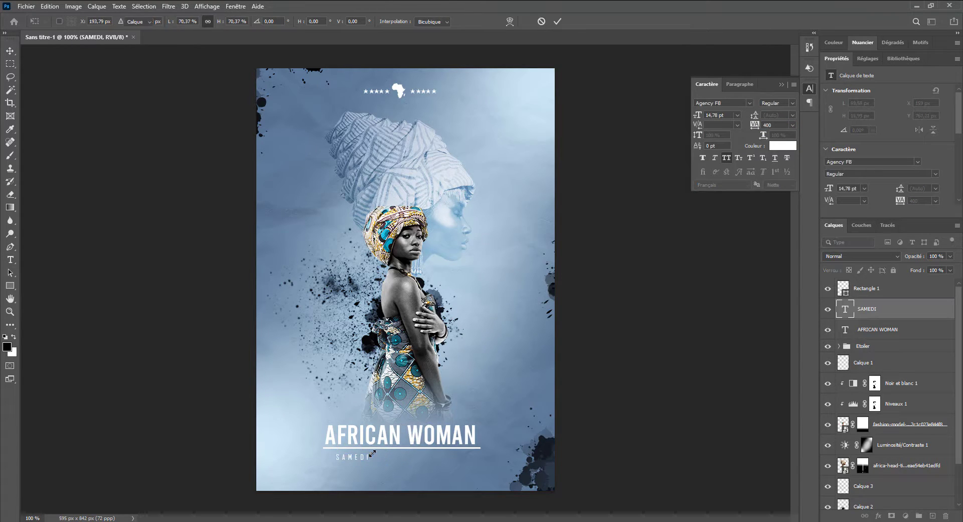
pyautogui.press('Return')
pyautogui.click(370, 473)
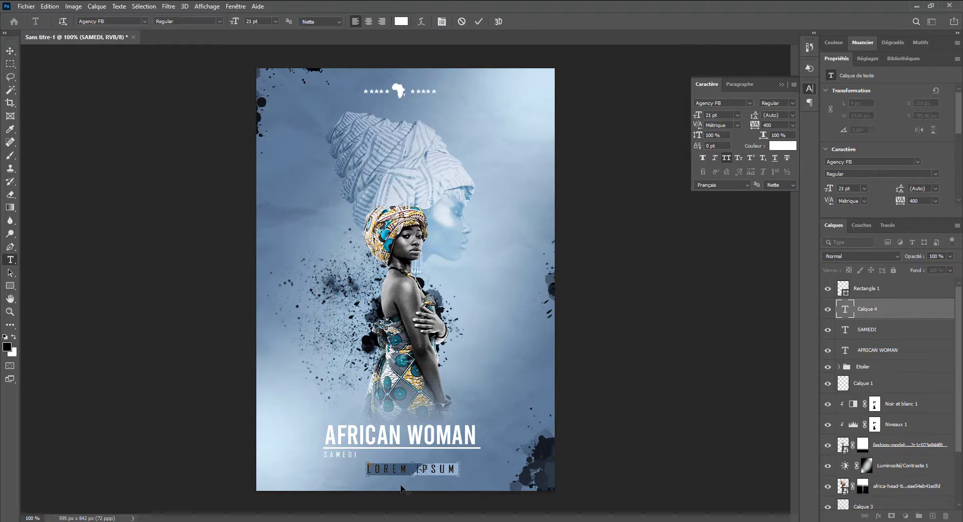
pyautogui.press('BackSpace')
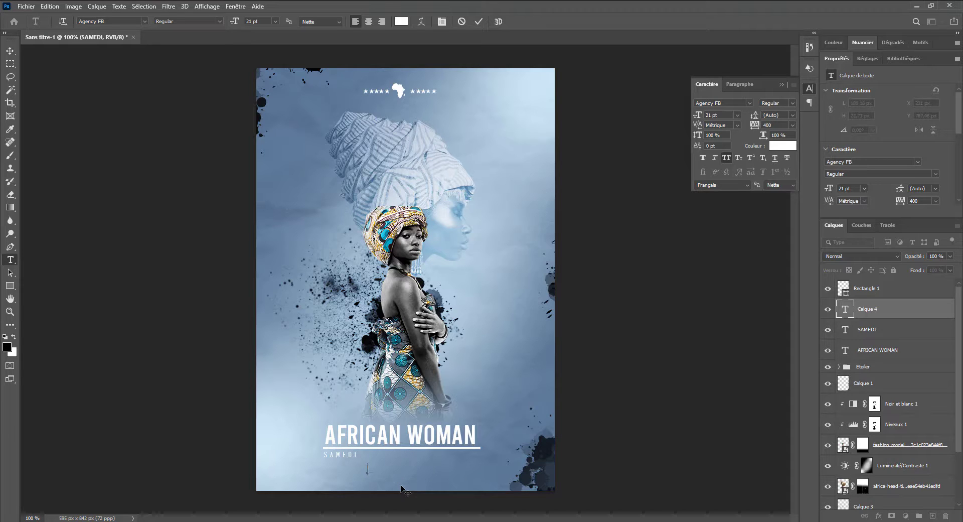
pyautogui.press('Escape')
# Step: Add a capital I as a vertical bar below the underline and scale it up to 25 pt
pyautogui.click(369, 468)
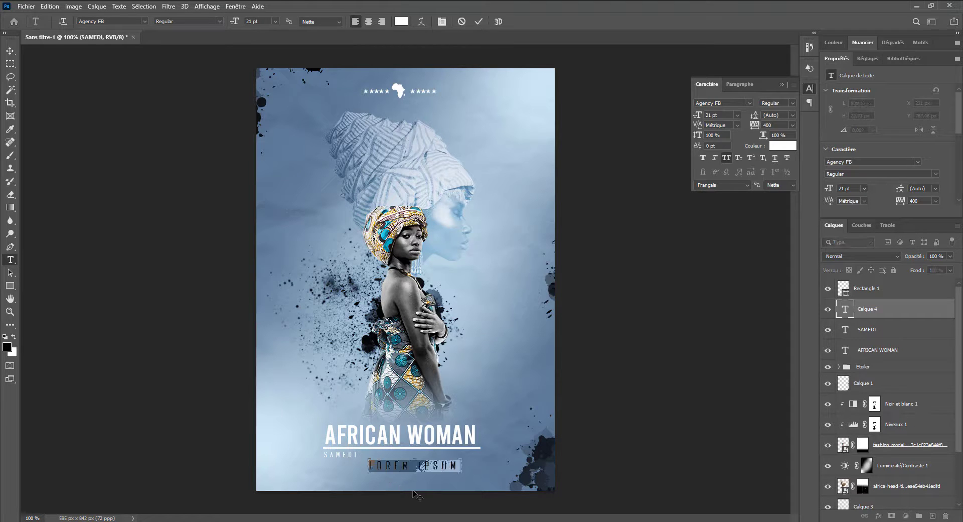
pyautogui.write('I')
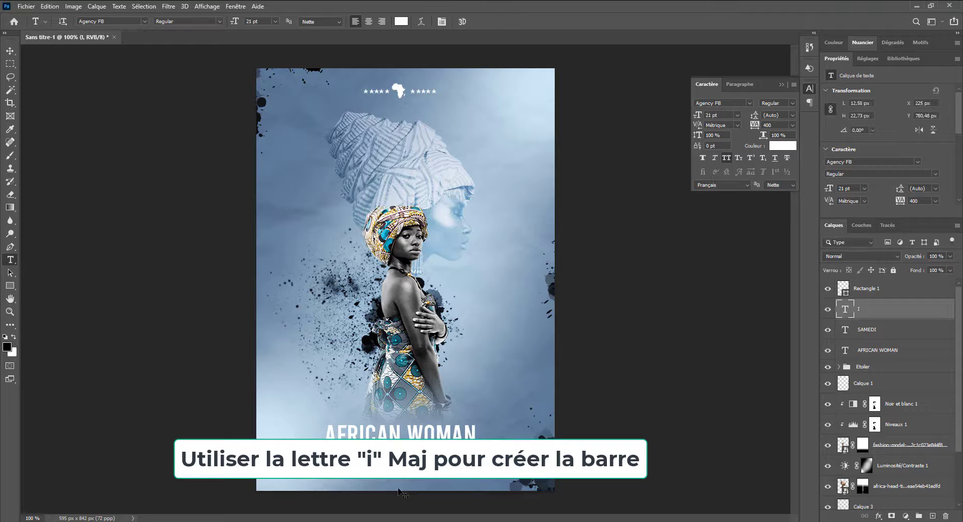
pyautogui.hotkey('ctrl', 't')
pyautogui.press('Return')
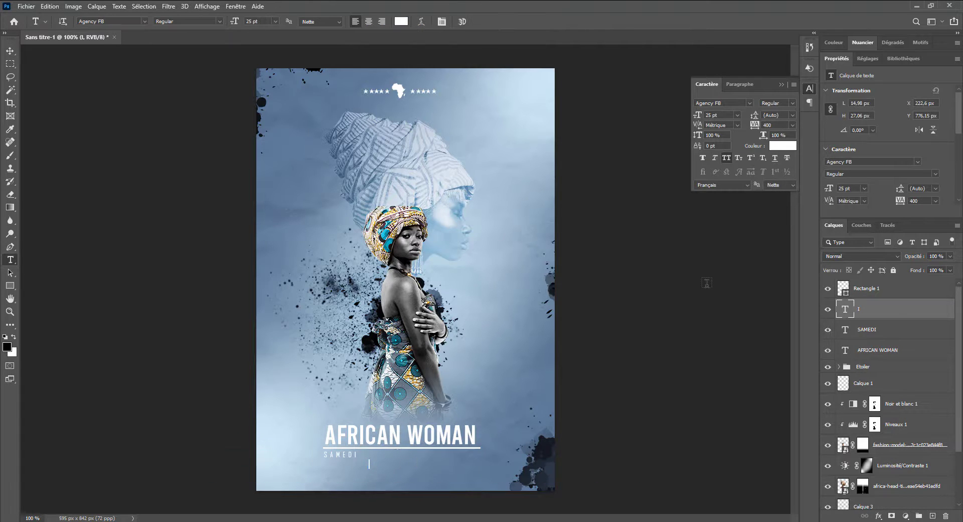
# Step: Colour the I bar and the SAMEDI text black using the swatches
pyautogui.click(834, 44)
pyautogui.click(860, 43)
pyautogui.click(828, 75)
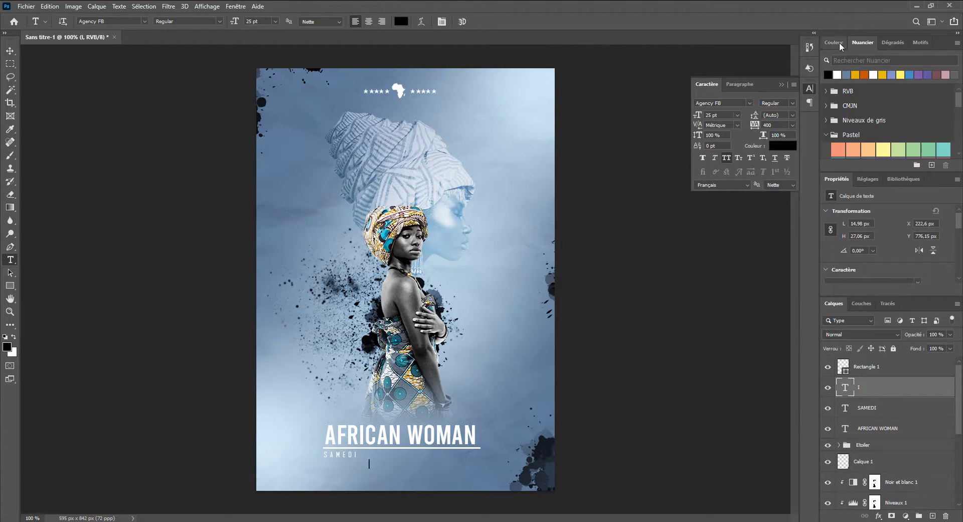
pyautogui.click(853, 407)
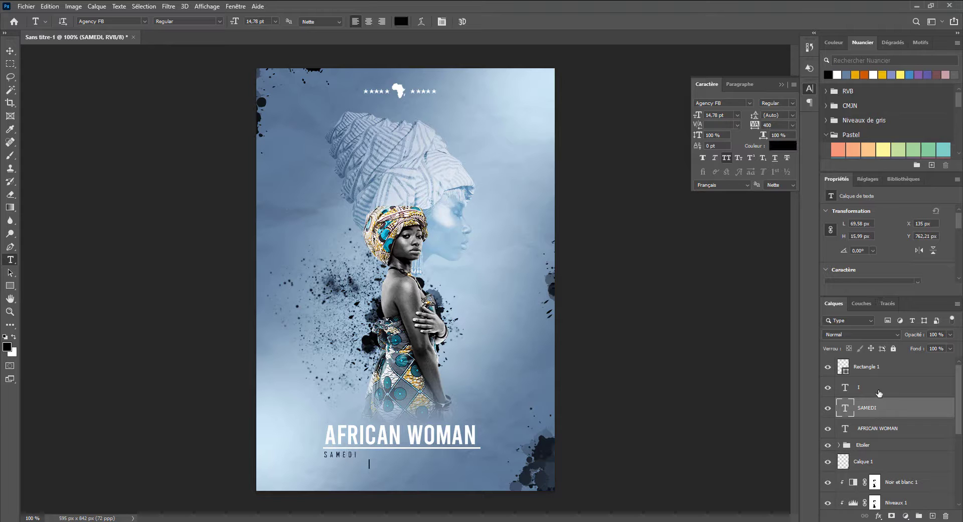
# Step: Place the I bar just right of SAMEDI and shift both slightly down from the white underline
pyautogui.click(879, 392)
pyautogui.press('v')
pyautogui.scroll(5, 373, 458)
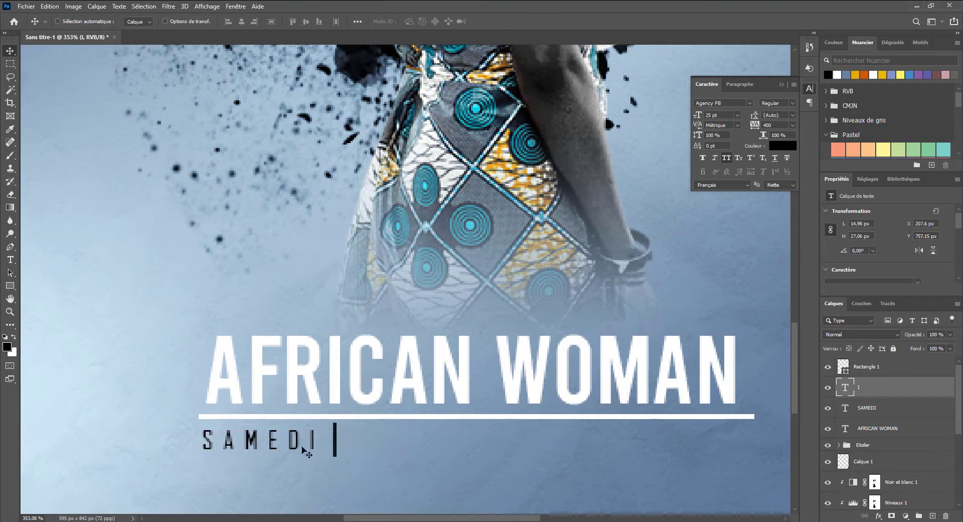
pyautogui.rightClick(307, 452)
pyautogui.click(306, 450)
pyautogui.rightClick(335, 445)
pyautogui.click(343, 454)
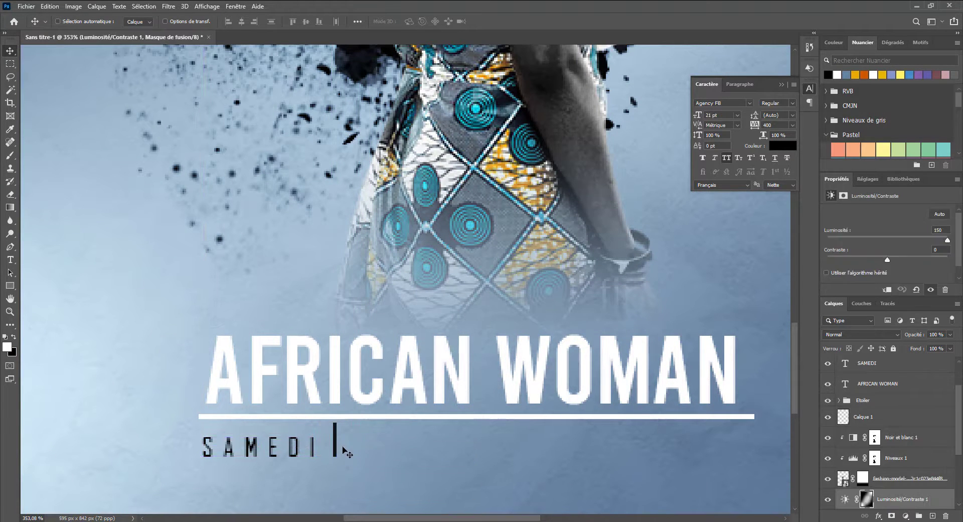
pyautogui.rightClick(336, 446)
pyautogui.click(341, 449)
pyautogui.moveTo(341, 450); pyautogui.dragTo(338, 457)
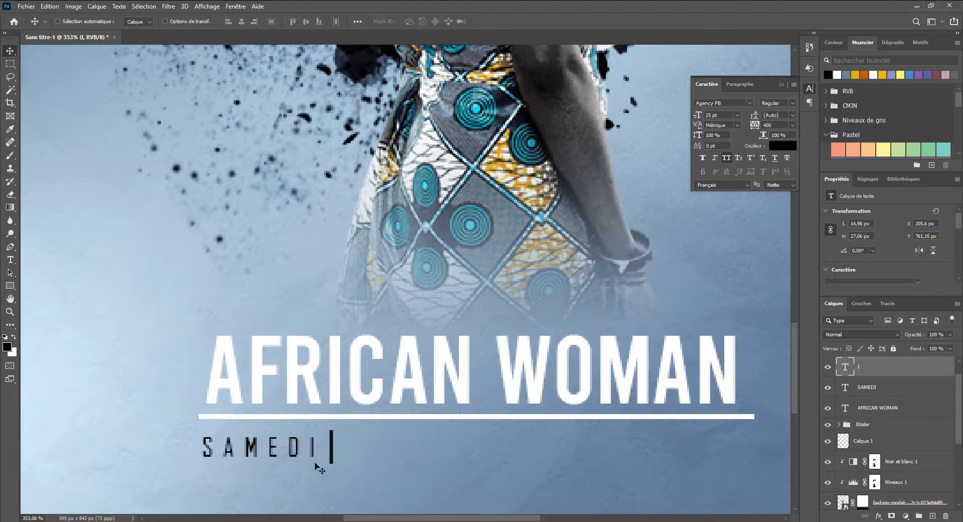
# Step: Duplicate the SAMEDI text to the far side of the I bar and change the copy to 23 AVRIL
pyautogui.rightClick(277, 451)
pyautogui.click(296, 458)
pyautogui.moveTo(280, 451); pyautogui.dragTo(442, 449)
pyautogui.doubleClick(441, 450)
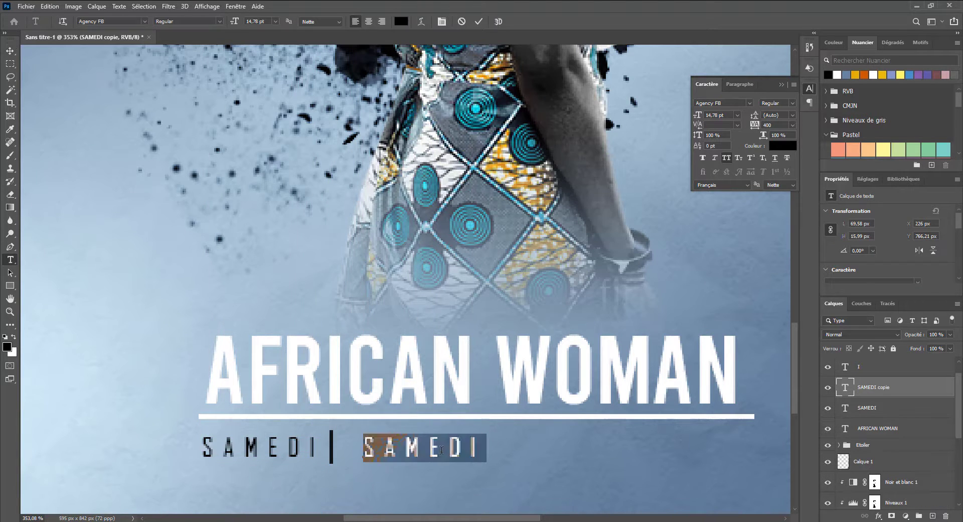
pyautogui.write('23 AVRIL')
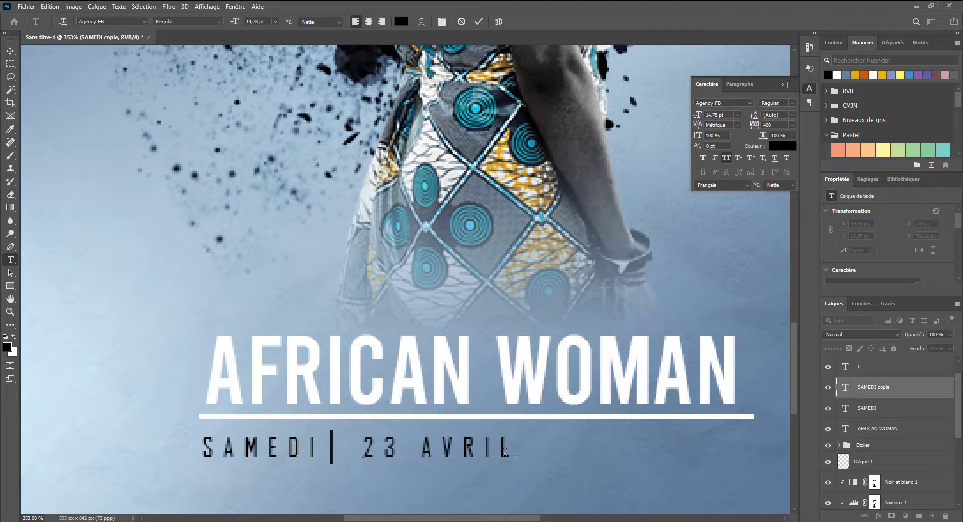
pyautogui.hotkey('ctrl', 'Return')
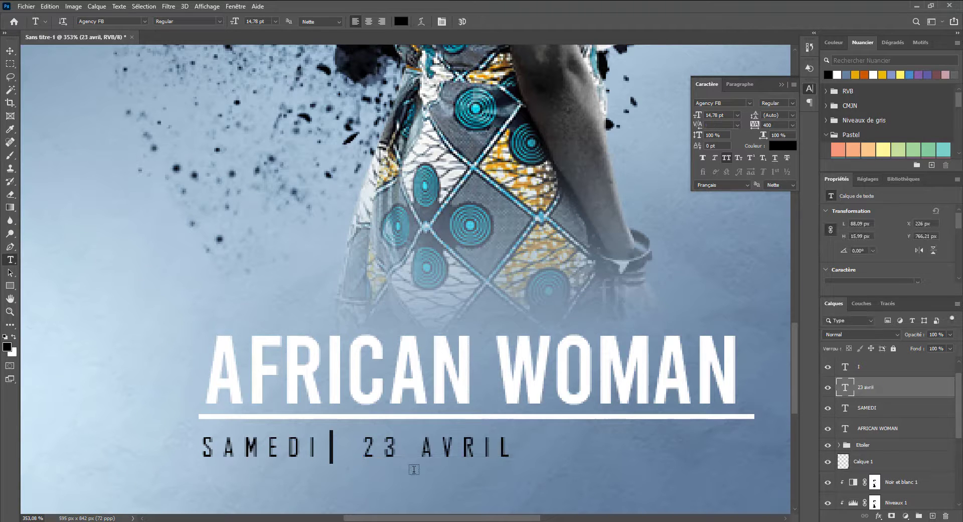
# Step: Duplicate the I bar and place the copy just after the 23 AVRIL text on the same line
pyautogui.press('v')
pyautogui.rightClick(331, 445)
pyautogui.click(343, 452)
pyautogui.moveTo(344, 454); pyautogui.dragTo(675, 455)
# Step: Duplicate the 23 AVRIL text after the second bar and change the copy to ÀPARTIR DE 21H
pyautogui.rightClick(480, 452)
pyautogui.click(493, 457)
pyautogui.doubleClick(622, 448)
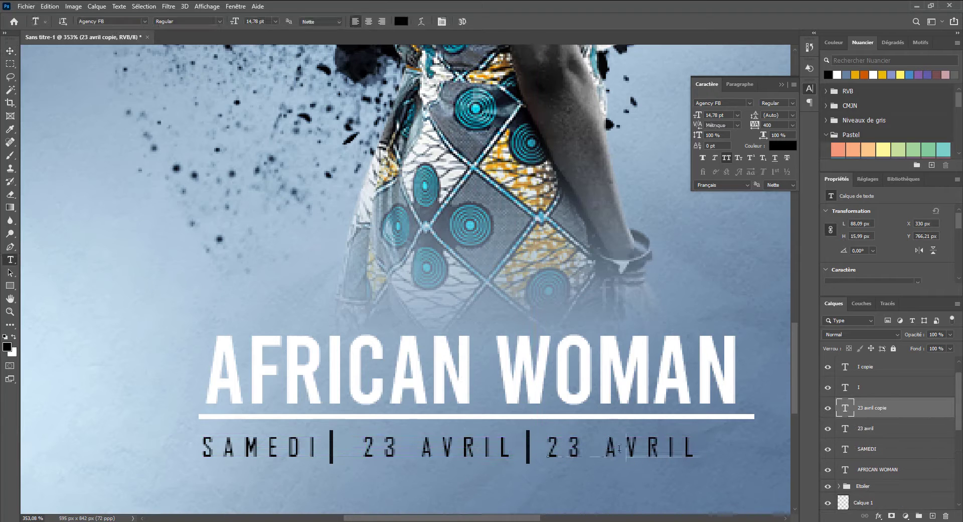
pyautogui.write('ÀPARTIR DE 21')
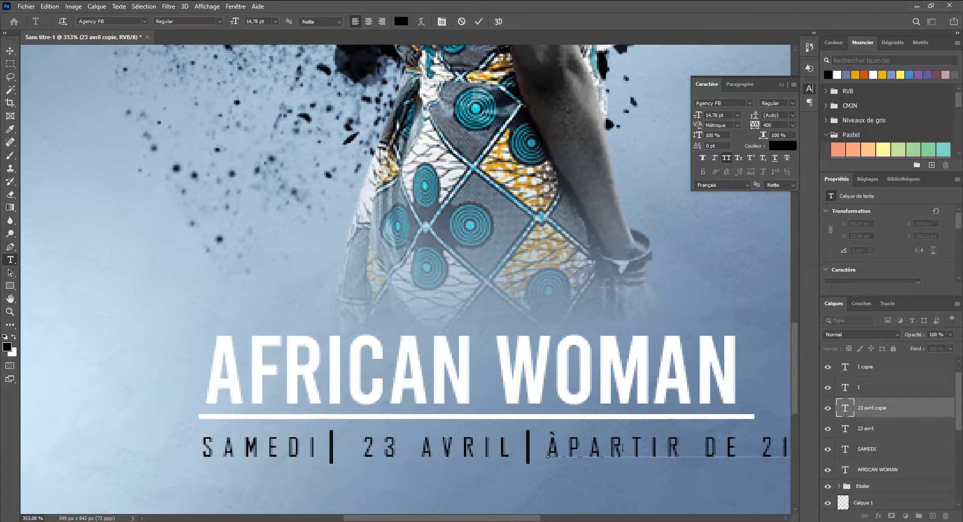
pyautogui.hotkey('ctrl', 'Return')
pyautogui.hotkey('ctrl', '-')
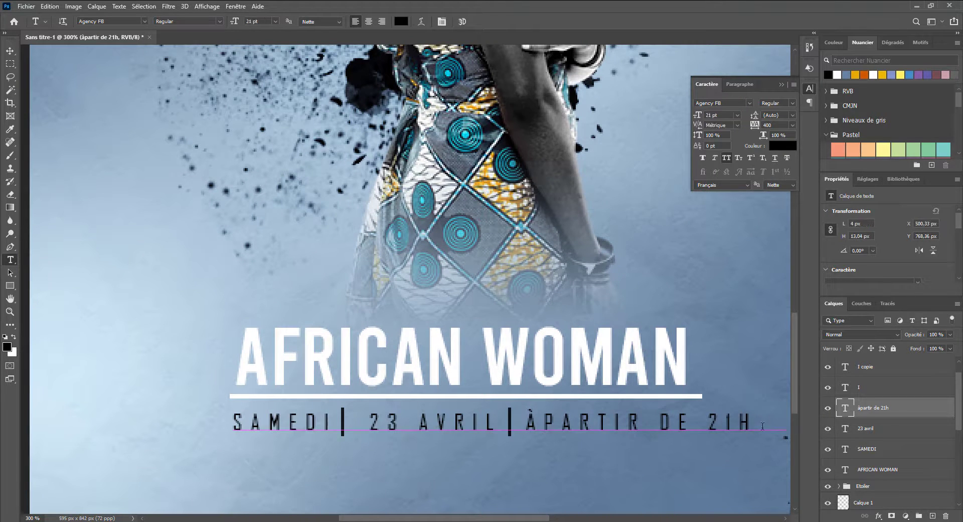
pyautogui.press('Escape')
pyautogui.moveTo(763, 422); pyautogui.dragTo(867, 431)
pyautogui.press('Escape')
# Step: Scale the five date-line text layers down together so the line matches the white underline's width
pyautogui.click(900, 371)
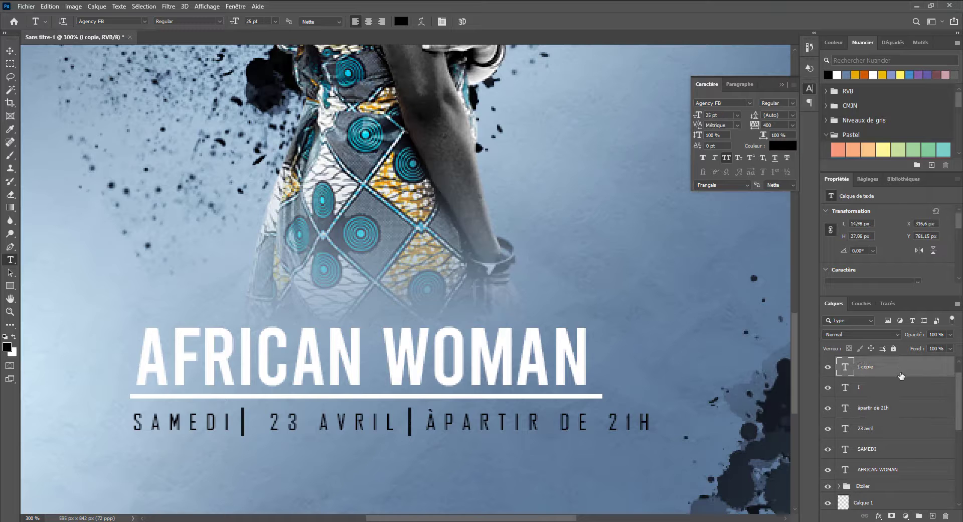
pyautogui.keyDown('shift'); pyautogui.click(897, 457); pyautogui.keyUp('shift')
pyautogui.hotkey('ctrl', 't')
pyautogui.moveTo(651, 433); pyautogui.dragTo(607, 432)
pyautogui.press('Return')
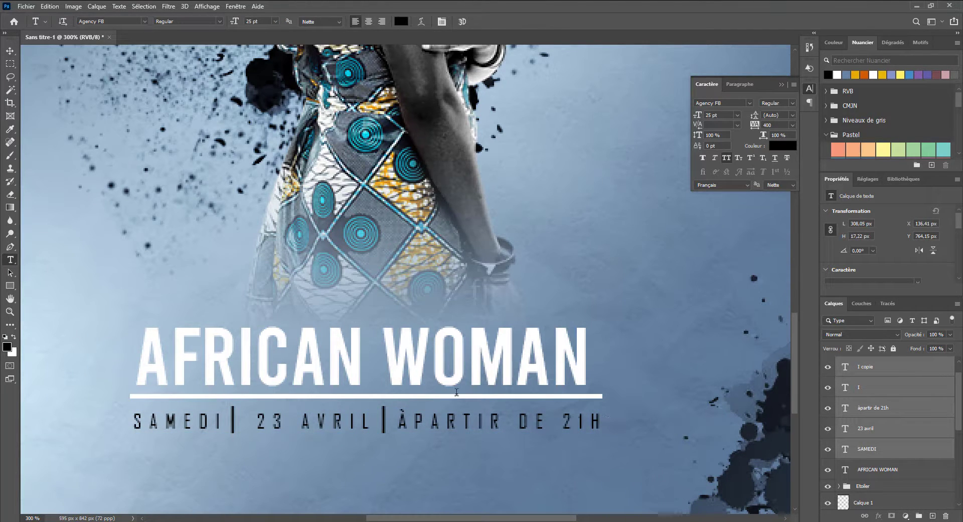
# Step: Copy the 23 AVRIL text below the date line, change it to LES REINES VOUS DONNENT RDV, and centre it there
pyautogui.press('v')
pyautogui.rightClick(327, 419)
pyautogui.click(353, 428)
pyautogui.moveTo(331, 420); pyautogui.dragTo(329, 450)
pyautogui.doubleClick(326, 448)
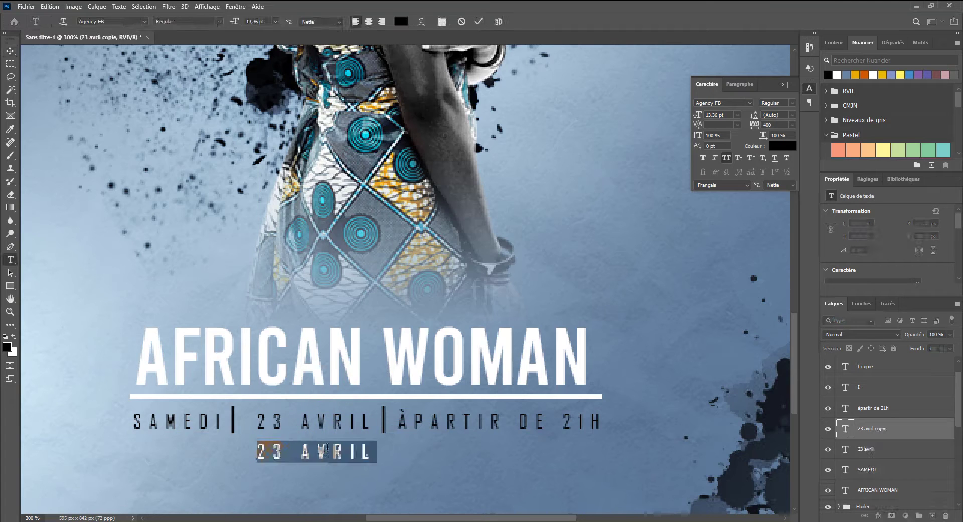
pyautogui.write('les ')
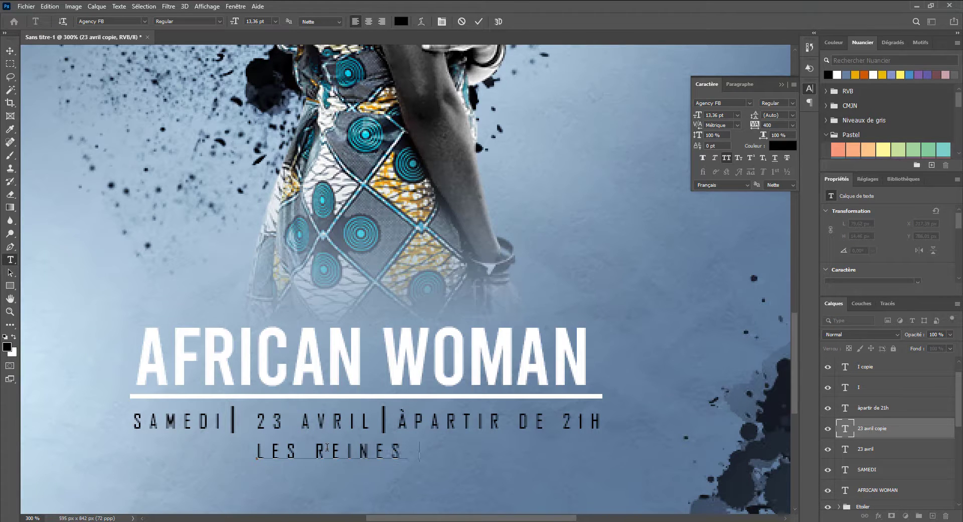
pyautogui.write('reines vous donnent rd')
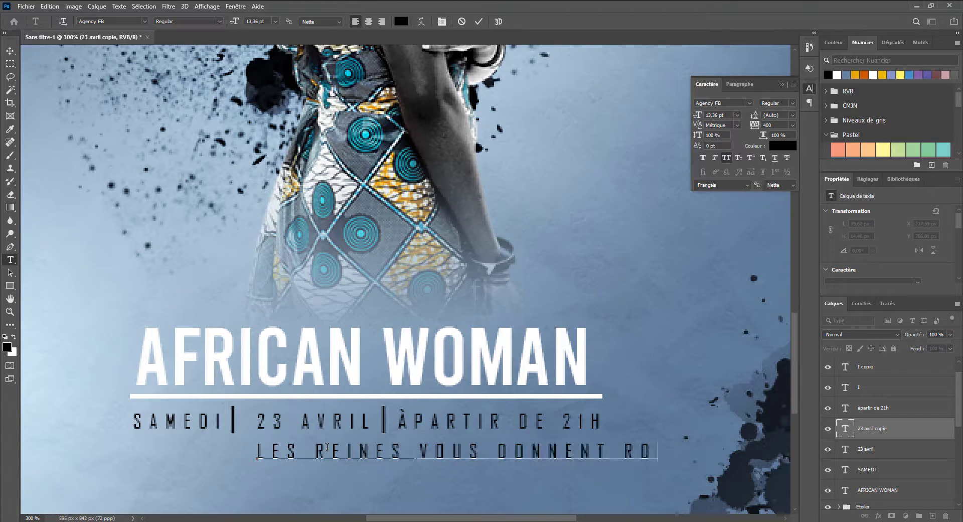
pyautogui.write('v')
pyautogui.hotkey('ctrl', 'Return')
pyautogui.press('v')
pyautogui.moveTo(383, 455); pyautogui.dragTo(287, 457)
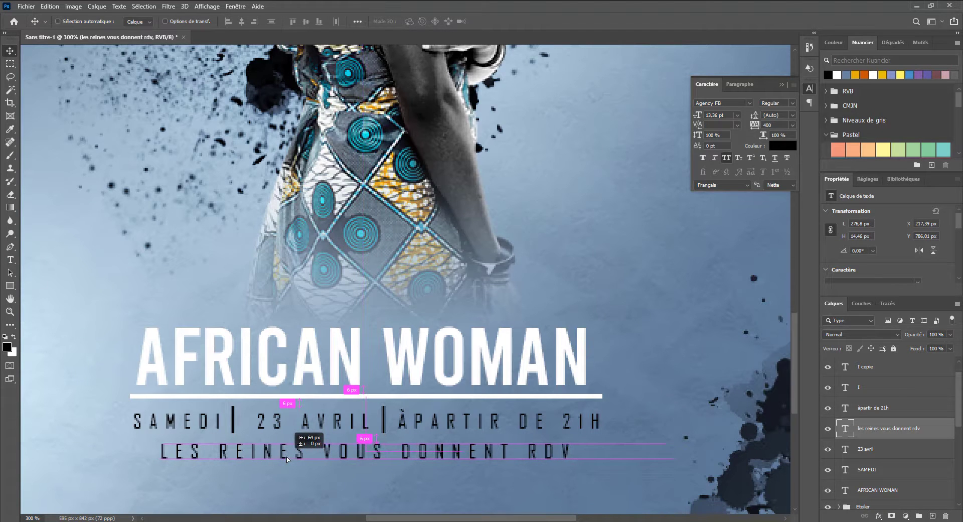
# Step: Duplicate the LES REINES VOUS DONNENT RDV line and rotate the copy 90° to stand vertically beside the faded portrait's face
pyautogui.hotkey('ctrl', '-')
pyautogui.hotkey('ctrl', '-')
pyautogui.moveTo(435, 465); pyautogui.dragTo(503, 324)
pyautogui.hotkey('ctrl', 't')
pyautogui.press('Return')
# Step: Replace the vertical copy's text with LE RDV DES FEMMES AFRICAINES
pyautogui.press('t')
pyautogui.moveTo(485, 197); pyautogui.dragTo(476, 404)
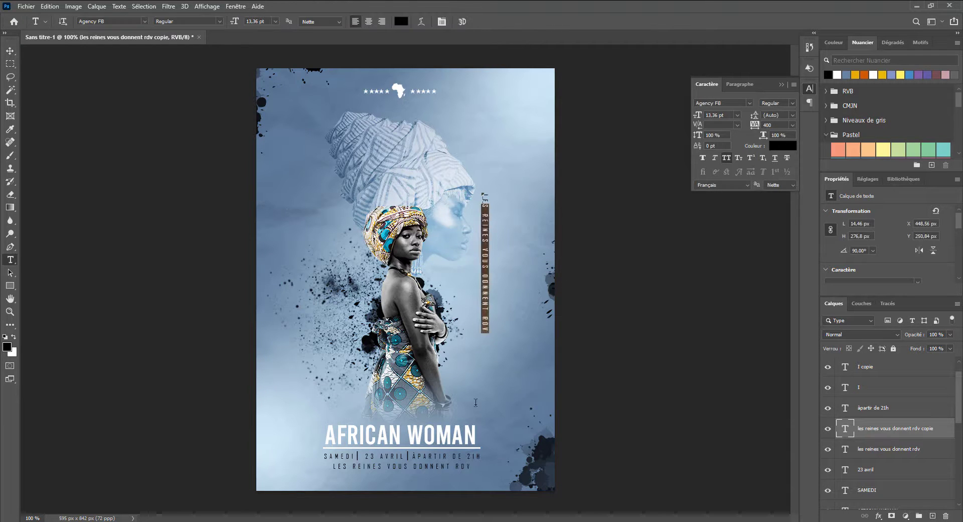
pyautogui.write('les v des femmes')
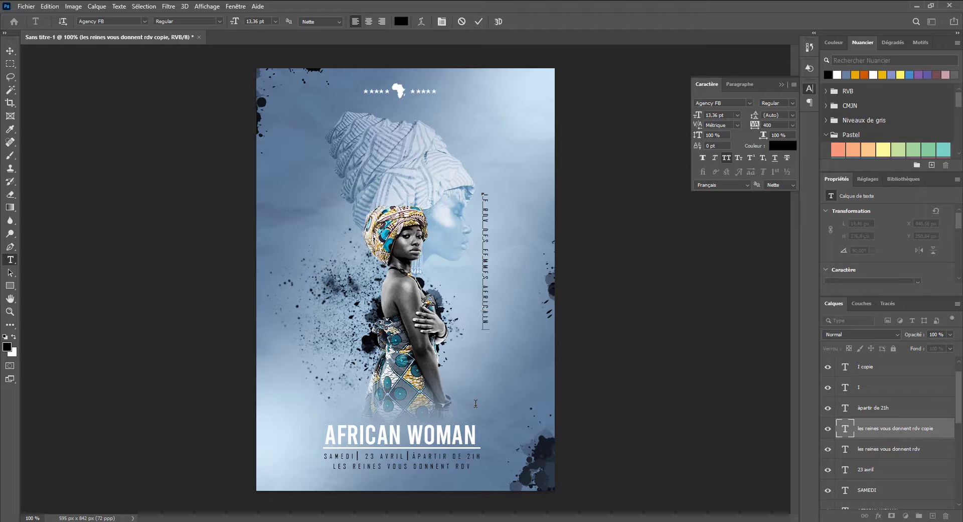
pyautogui.hotkey('ctrl', 'Return')
# Step: Scale the vertical text up to about 29 pt and position it along the poster's right edge
pyautogui.hotkey('ctrl', 't')
pyautogui.moveTo(488, 335); pyautogui.dragTo(547, 460)
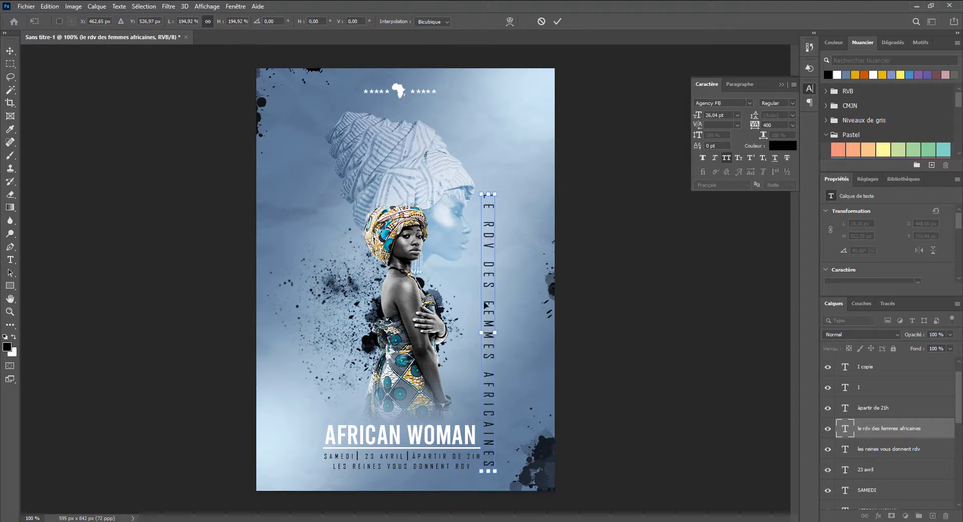
pyautogui.moveTo(490, 288); pyautogui.dragTo(529, 226)
pyautogui.moveTo(520, 133); pyautogui.dragTo(519, 108)
pyautogui.moveTo(529, 159); pyautogui.dragTo(530, 169)
pyautogui.press('Return')
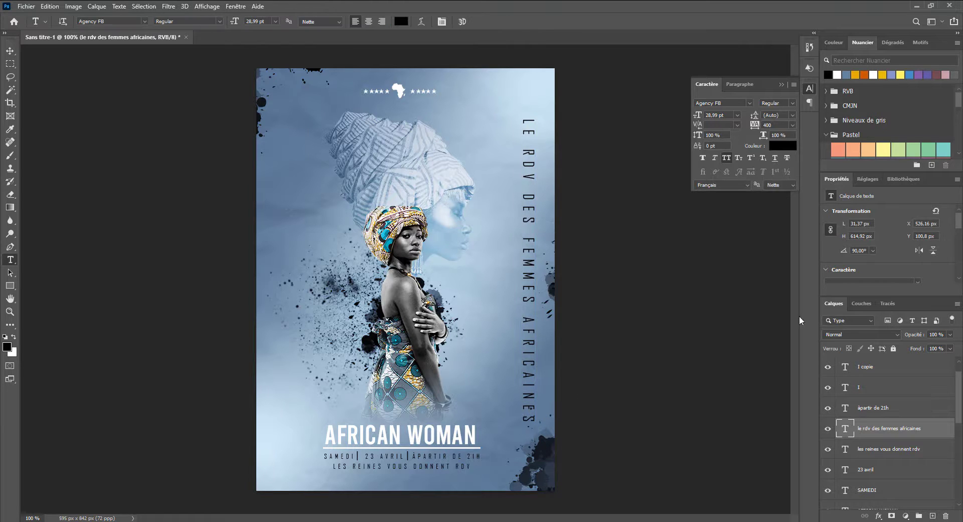
# Step: Set the foreground colour to the dark grey #575555
pyautogui.scroll(-5, 914, 131)
pyautogui.scroll(6, 914, 131)
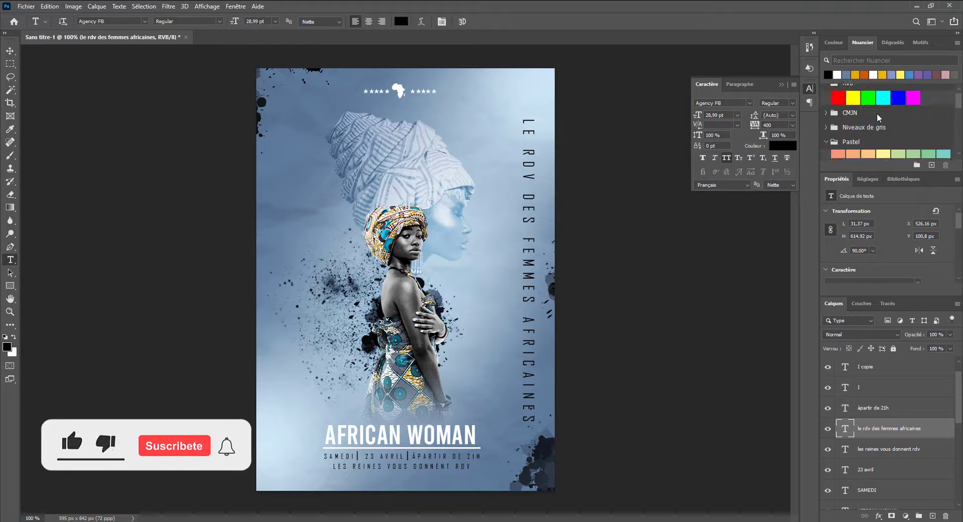
pyautogui.scroll(-3, 880, 111)
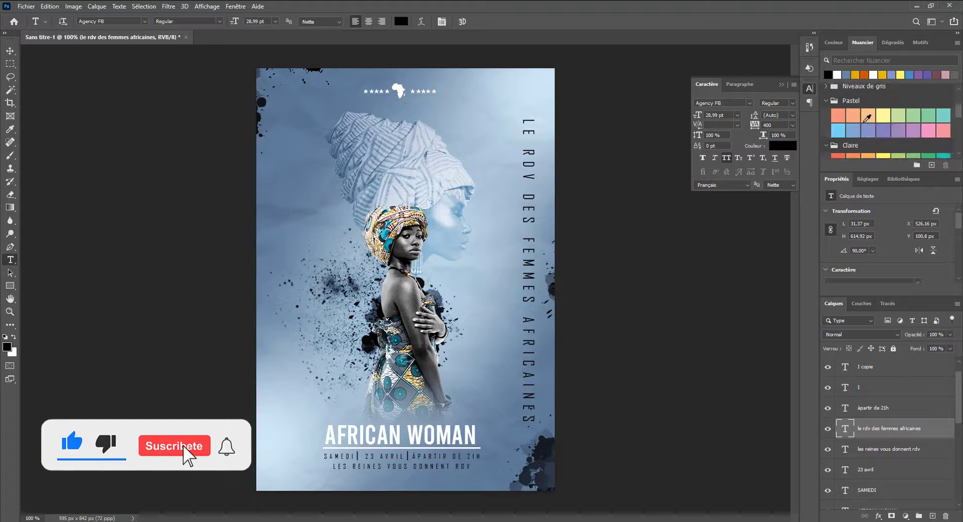
pyautogui.click(7, 346)
pyautogui.click(311, 235)
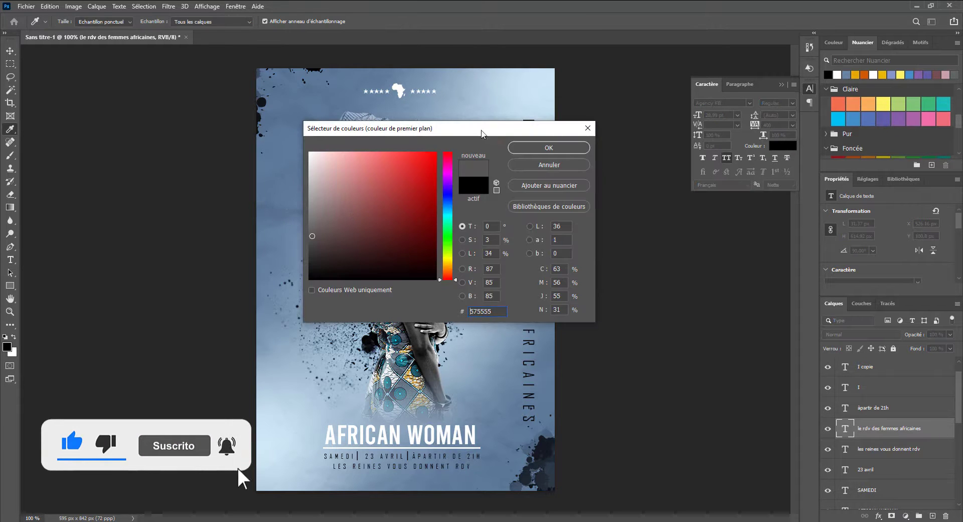
pyautogui.moveTo(481, 131); pyautogui.dragTo(284, 185)
pyautogui.click(352, 201)
pyautogui.press('t')
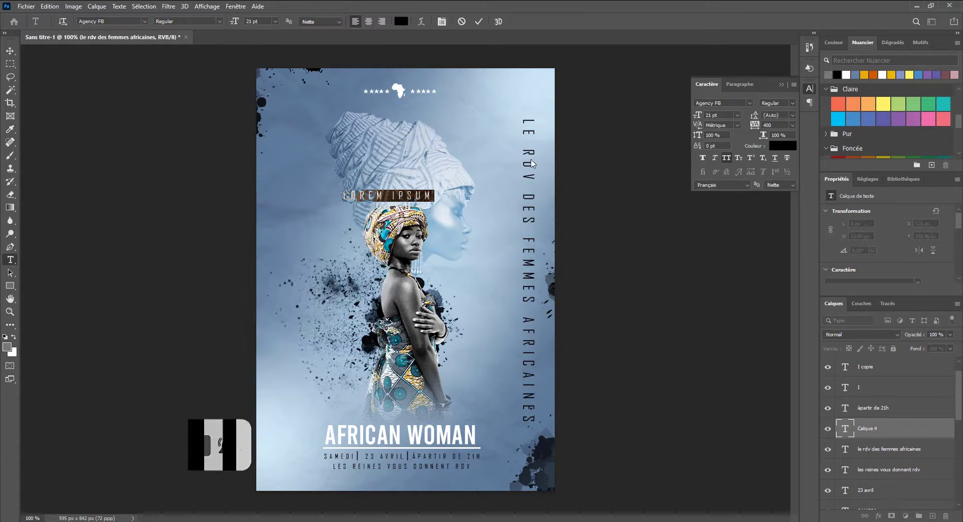
# Step: Colour the vertical text grey and set its layer's blend mode to Lumière linéaire
pyautogui.click(783, 147)
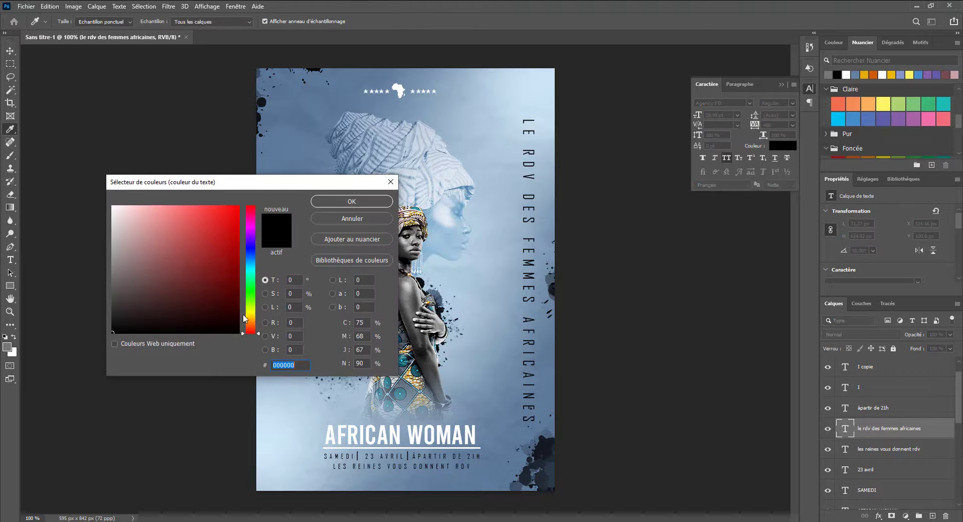
pyautogui.click(114, 282)
pyautogui.press('Return')
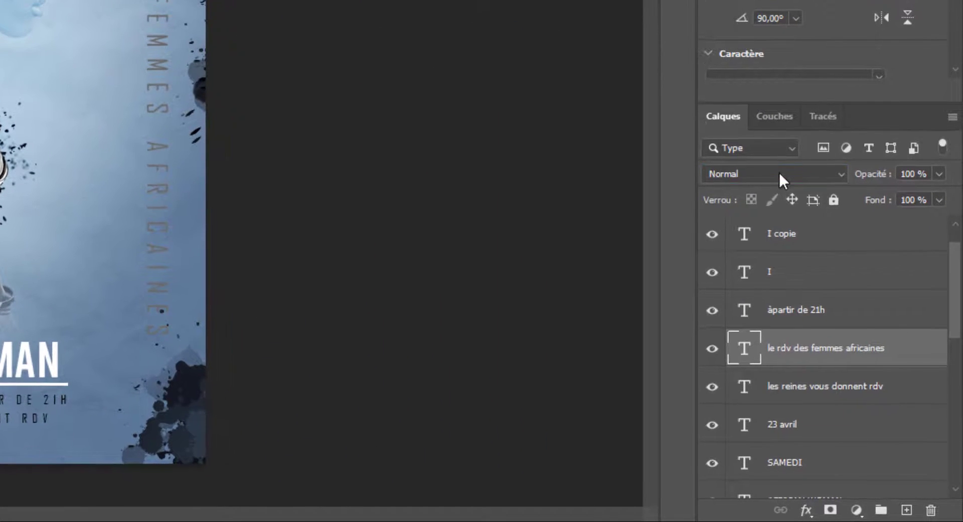
pyautogui.click(846, 297)
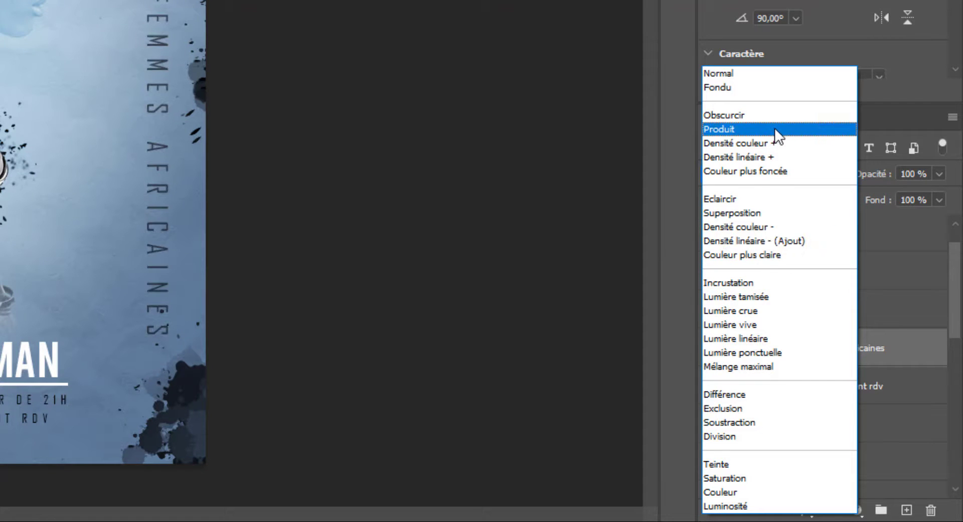
pyautogui.click(744, 339)
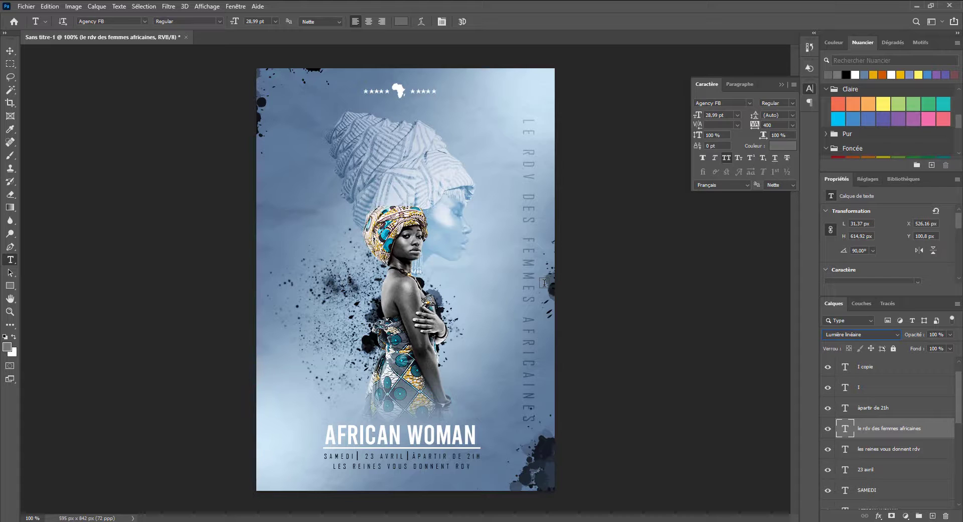
# Step: Scale the vertical text down to about 27 pt by lowering its upper end, and start saving the document
pyautogui.hotkey('ctrl', 't')
pyautogui.moveTo(535, 119); pyautogui.dragTo(535, 140)
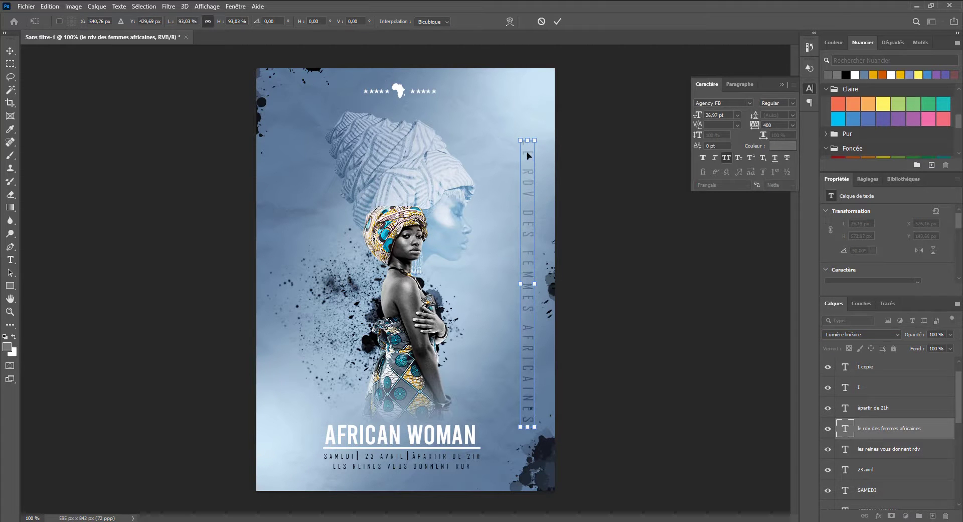
pyautogui.press('Return')
pyautogui.hotkey('ctrl', 's')
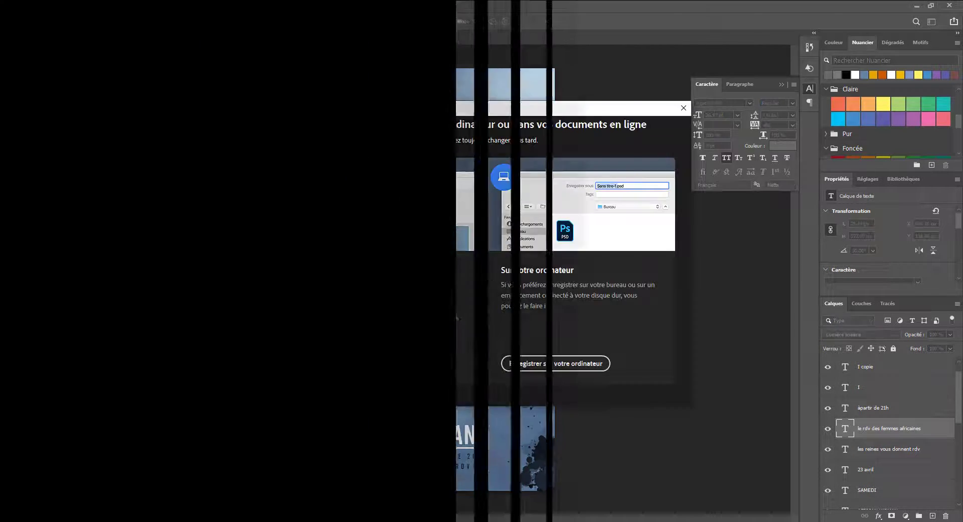